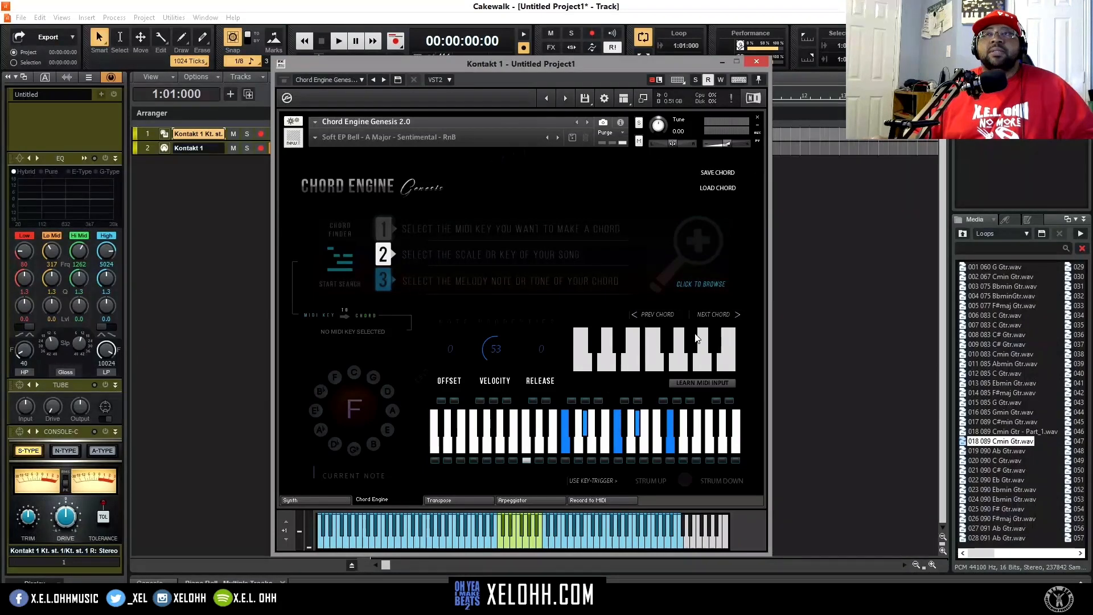
Select MIDI key C3 to examine its assigned chord, and look over the Synth page before returning to the chord engine.
{"action": "left_click", "coordinate": [586, 361]}
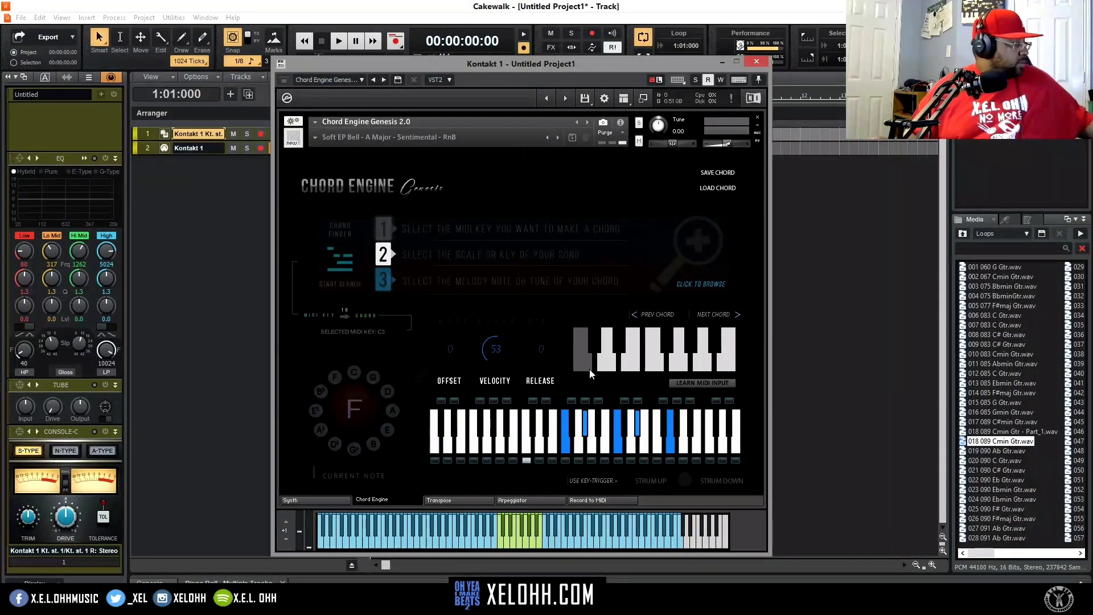
{"action": "left_click", "coordinate": [589, 368]}
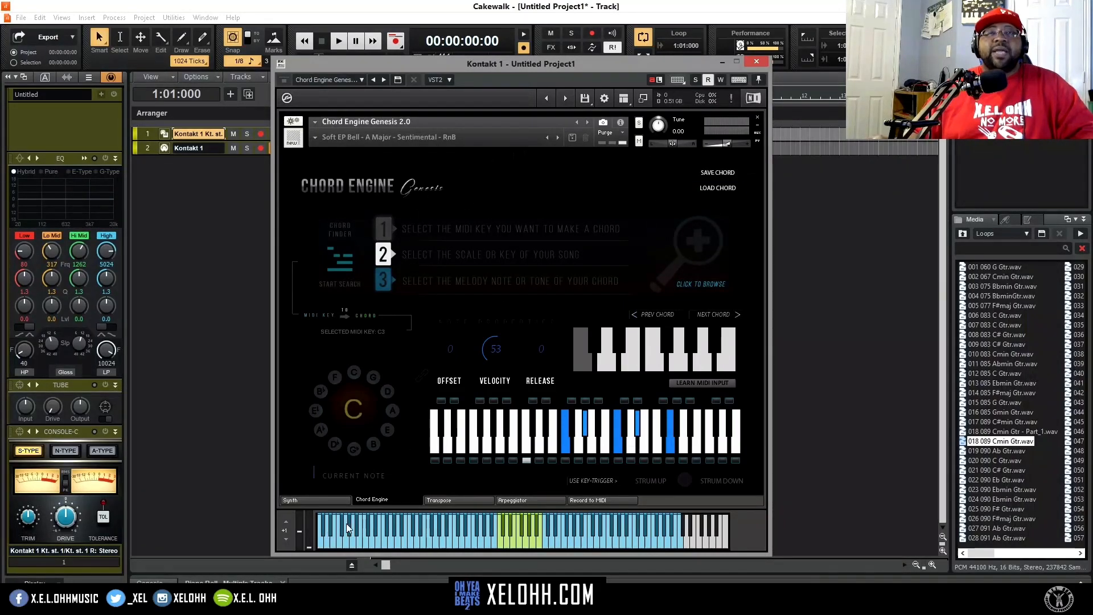
{"action": "left_click", "coordinate": [309, 499]}
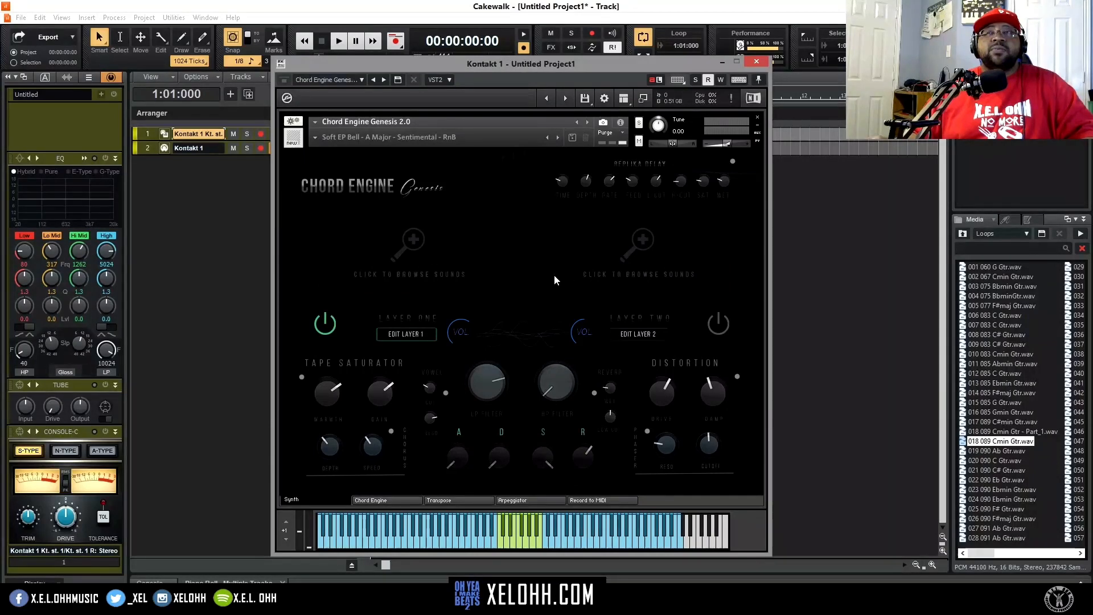
{"action": "left_click", "coordinate": [391, 500]}
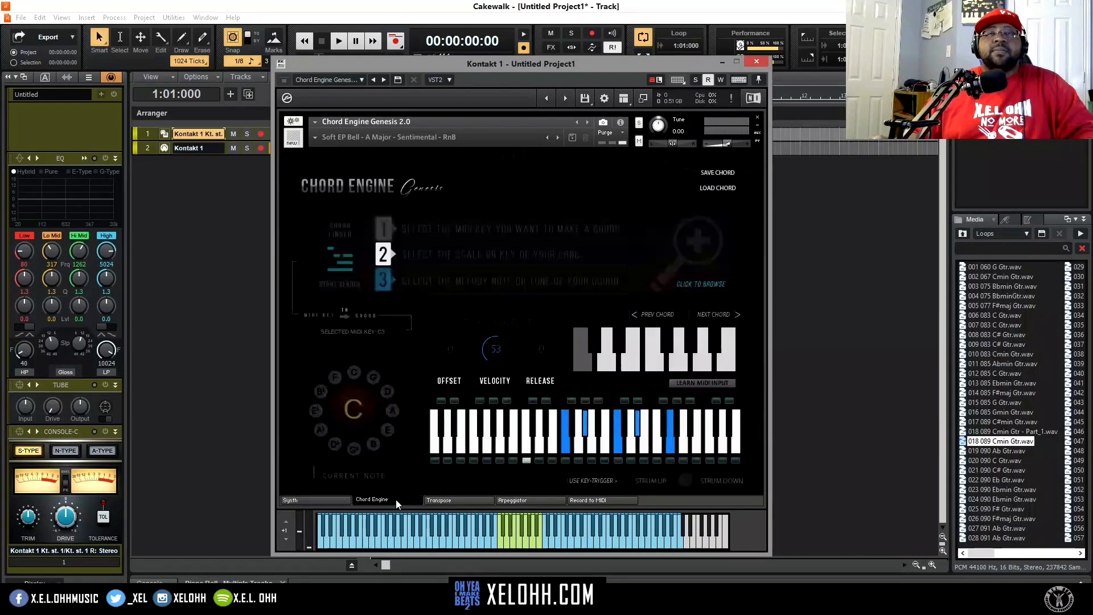
Assign a four-note chord to MIDI key D3 by playing it in with Learn MIDI Input.
{"action": "left_click", "coordinate": [608, 364]}
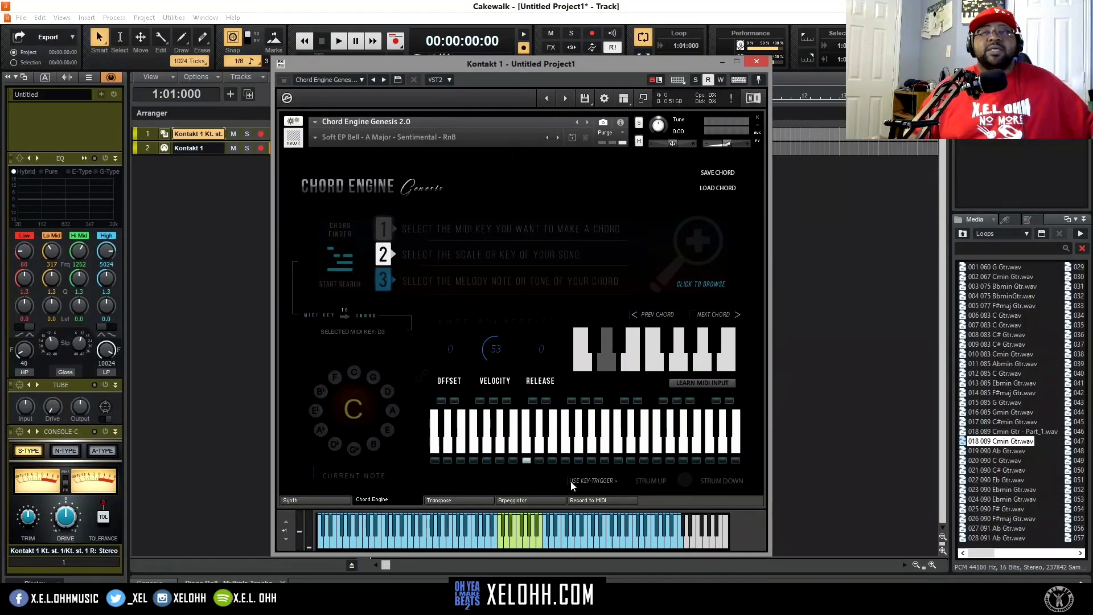
{"action": "left_click", "coordinate": [481, 523]}
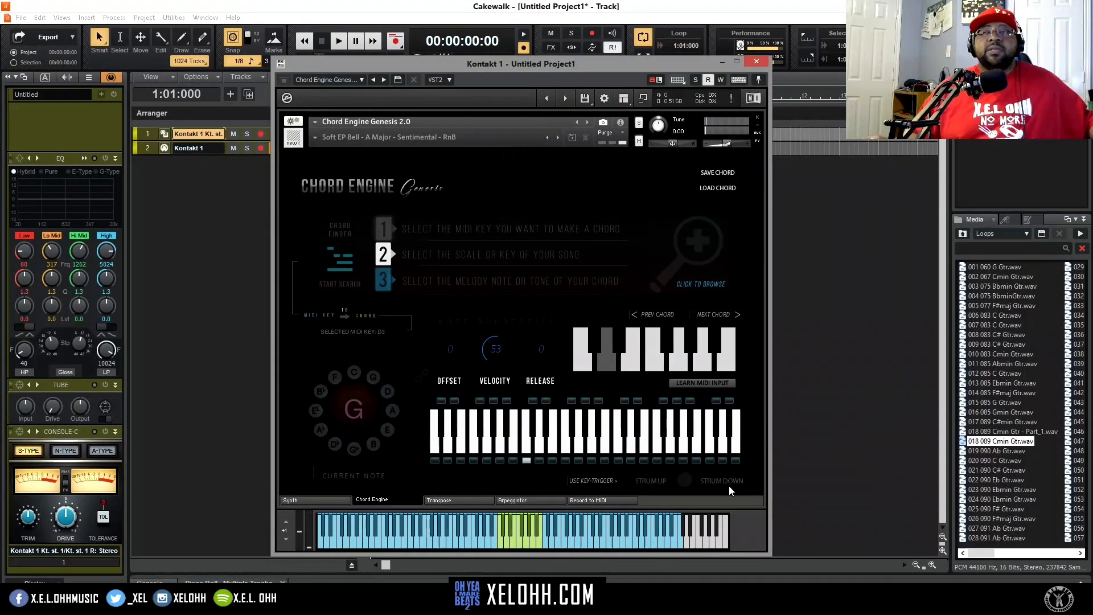
{"action": "left_click", "coordinate": [701, 383]}
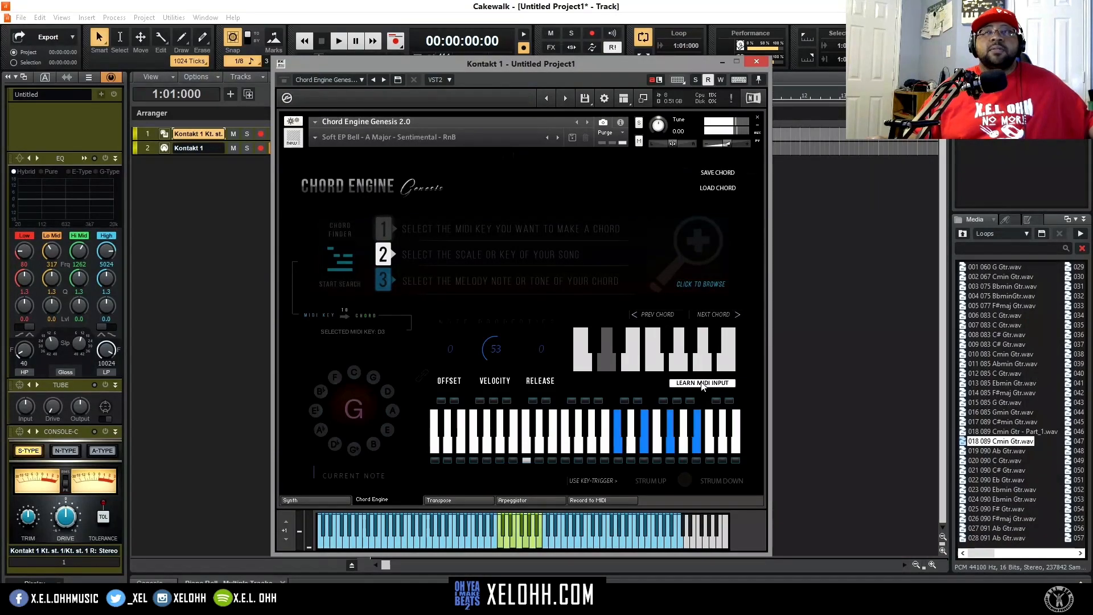
{"action": "left_click", "coordinate": [701, 384]}
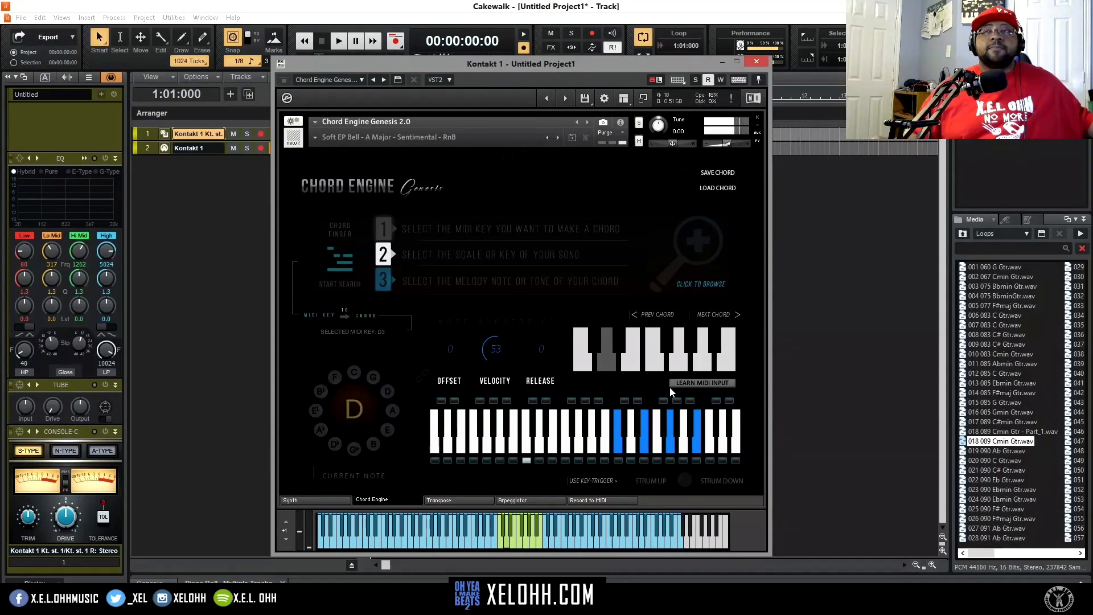
Compare the C3 and D3 chords and try several offsets on the D3 chord's lowest note, resetting it to 0.
{"action": "left_click", "coordinate": [585, 360]}
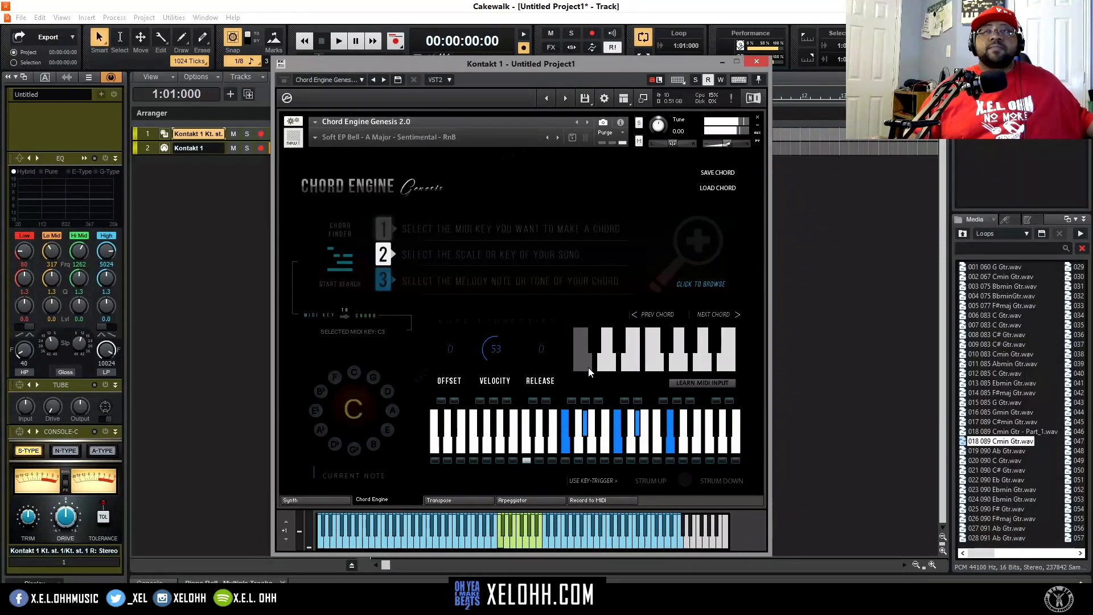
{"action": "left_click", "coordinate": [604, 364]}
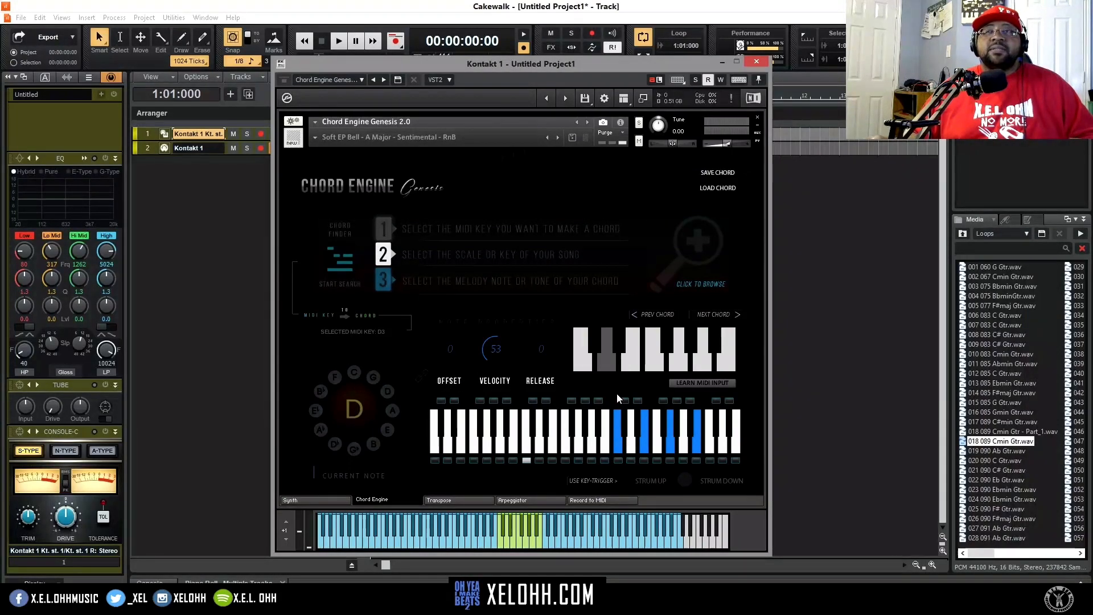
{"action": "left_click", "coordinate": [615, 459]}
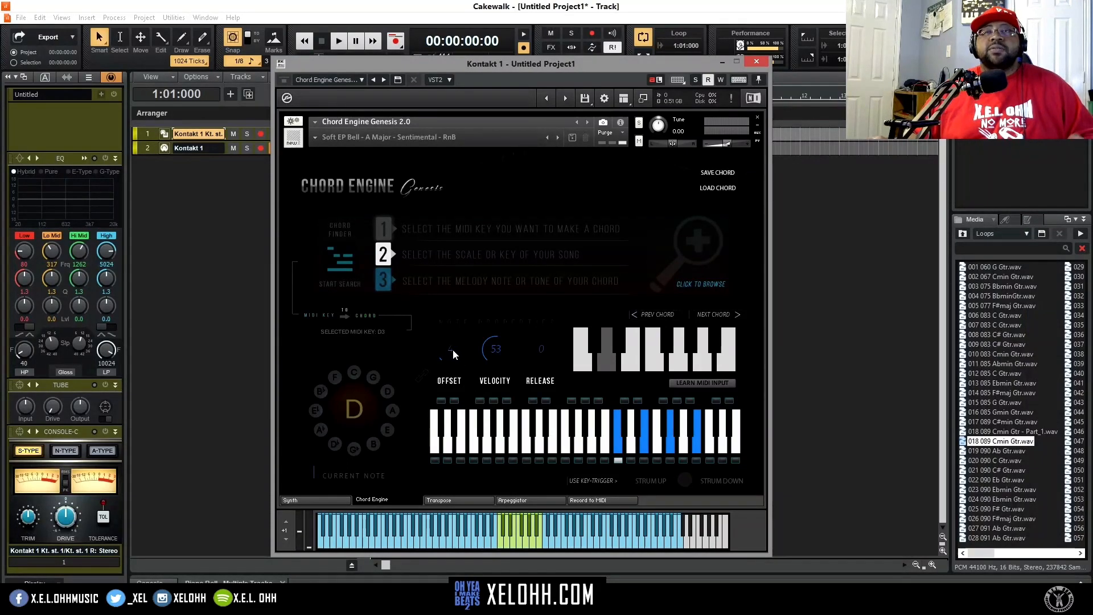
{"action": "left_click_drag", "start_coordinate": [455, 358], "coordinate": [455, 356]}
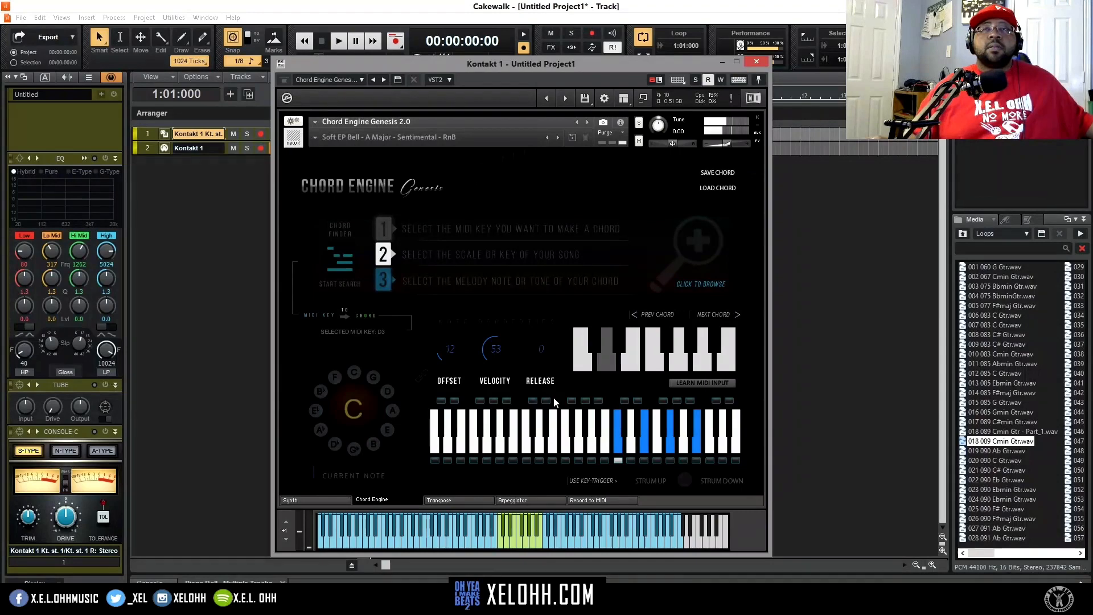
{"action": "left_click_drag", "start_coordinate": [449, 349], "coordinate": [448, 332]}
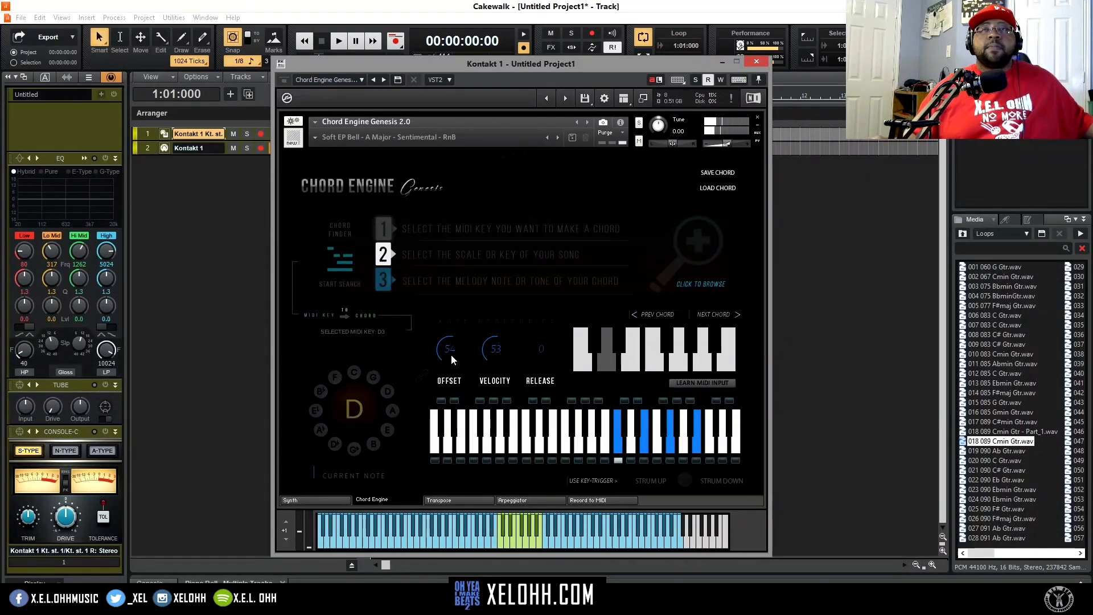
{"action": "left_click_drag", "start_coordinate": [451, 354], "coordinate": [454, 390]}
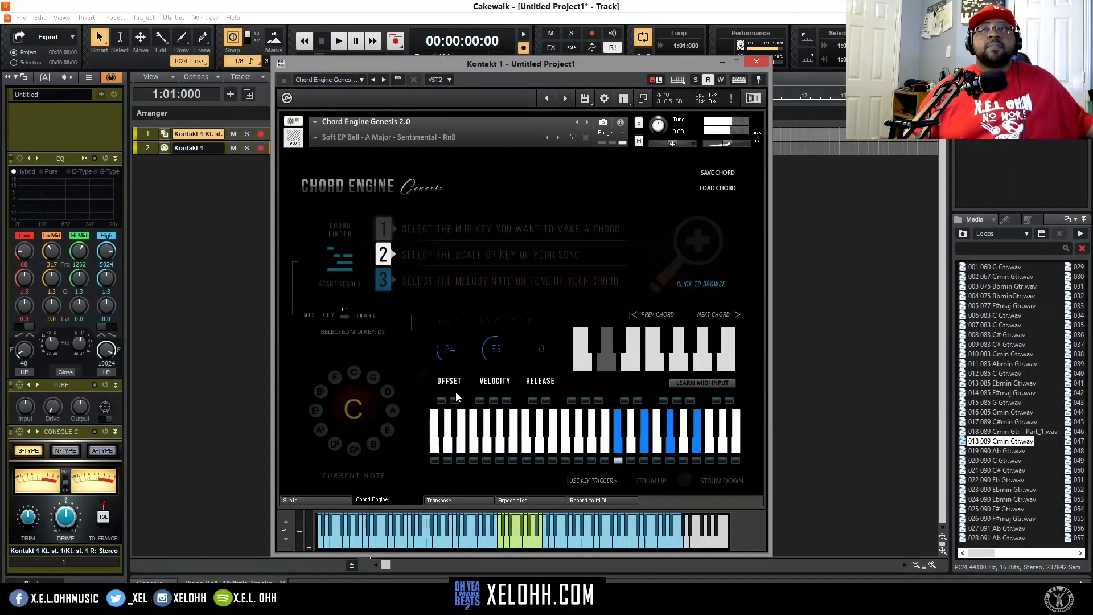
{"action": "left_click_drag", "start_coordinate": [443, 352], "coordinate": [454, 459]}
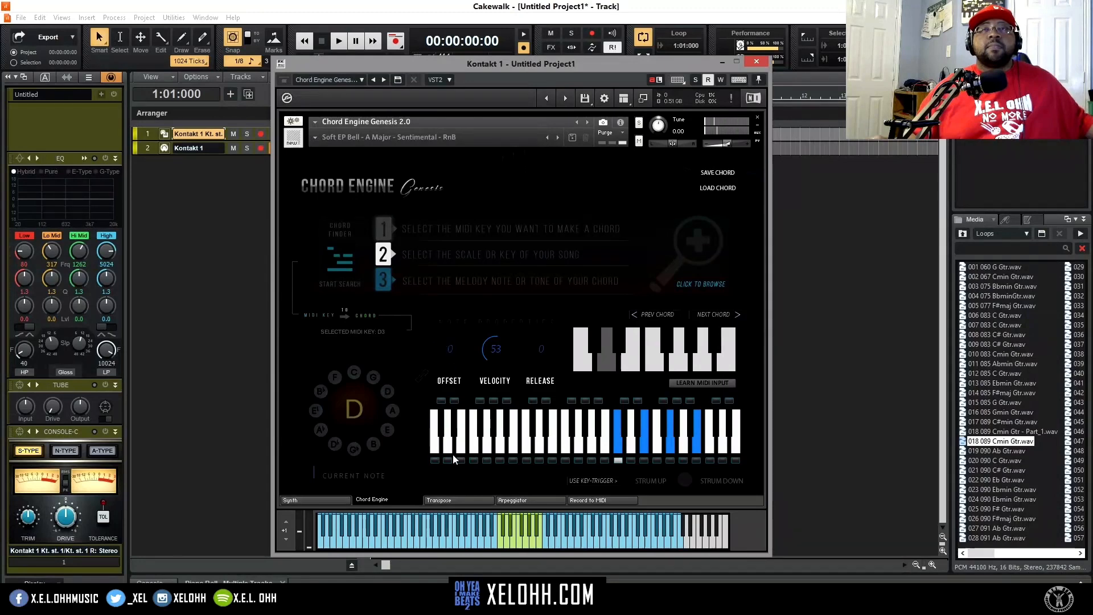
Stagger the D3 chord by offsetting the second note by 10, the third note by more, and the top note by 62.
{"action": "left_click", "coordinate": [617, 459]}
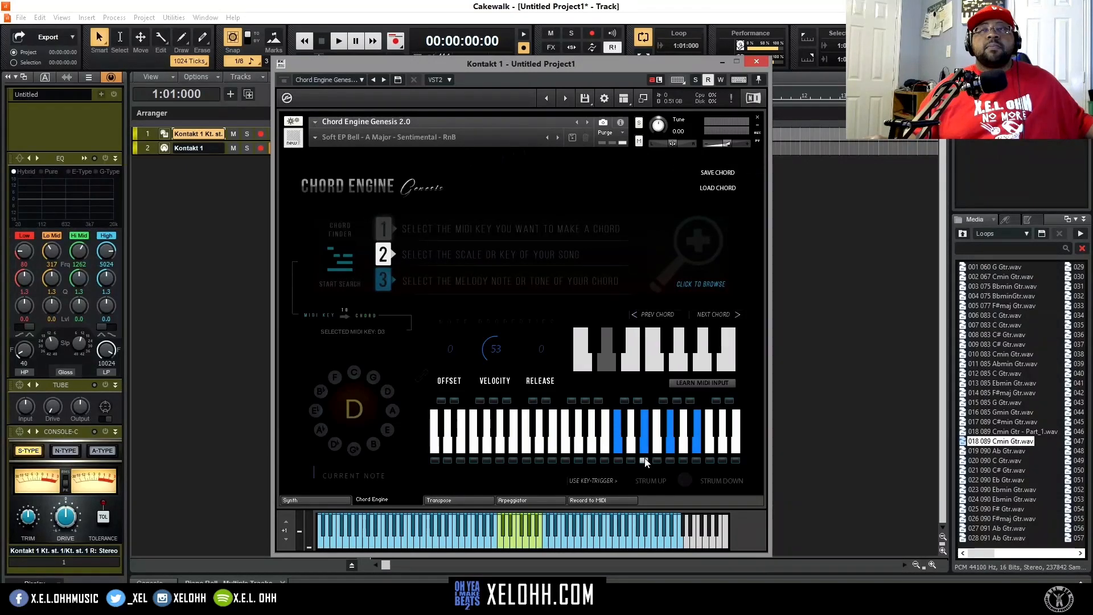
{"action": "left_click_drag", "start_coordinate": [447, 341], "coordinate": [446, 332]}
{"action": "left_click", "coordinate": [671, 461]}
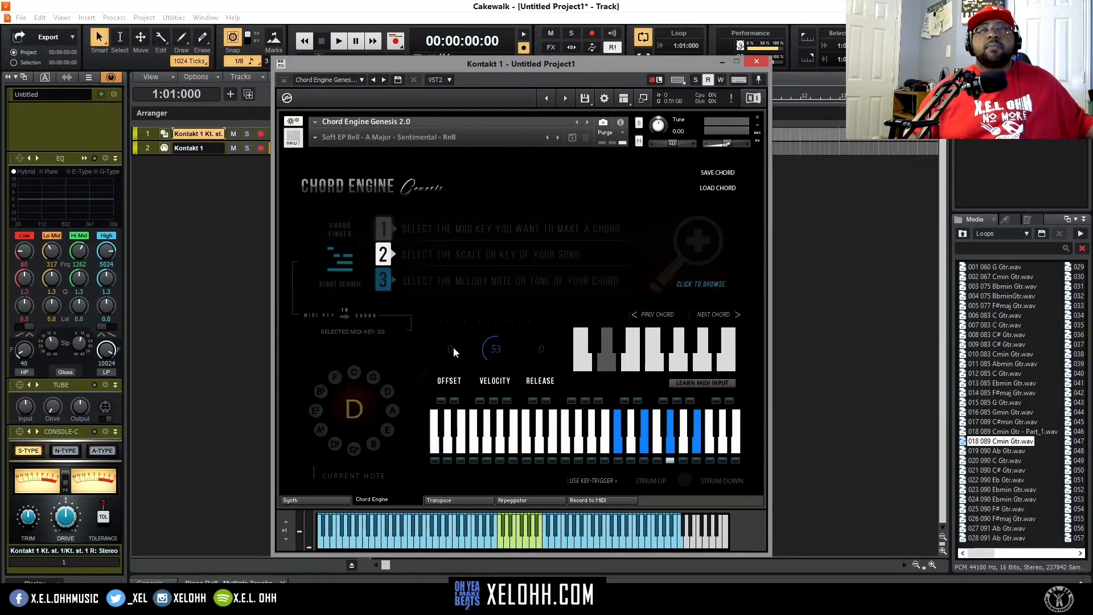
{"action": "left_click_drag", "start_coordinate": [451, 310], "coordinate": [452, 286]}
{"action": "left_click_drag", "start_coordinate": [446, 284], "coordinate": [442, 264]}
{"action": "left_click", "coordinate": [574, 446]}
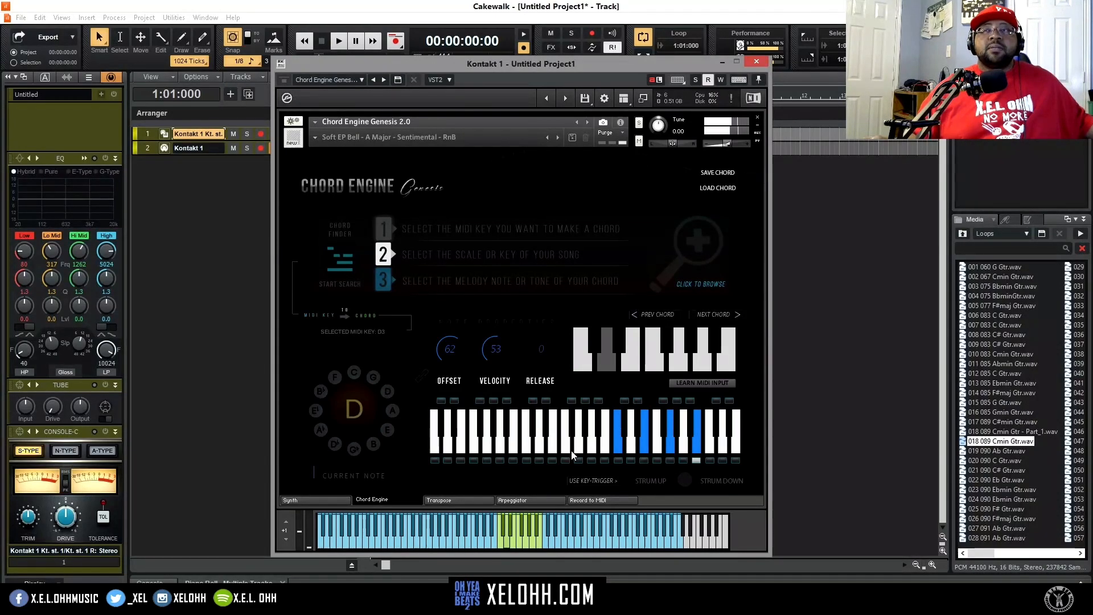
{"action": "left_click", "coordinate": [619, 460]}
{"action": "left_click", "coordinate": [643, 460]}
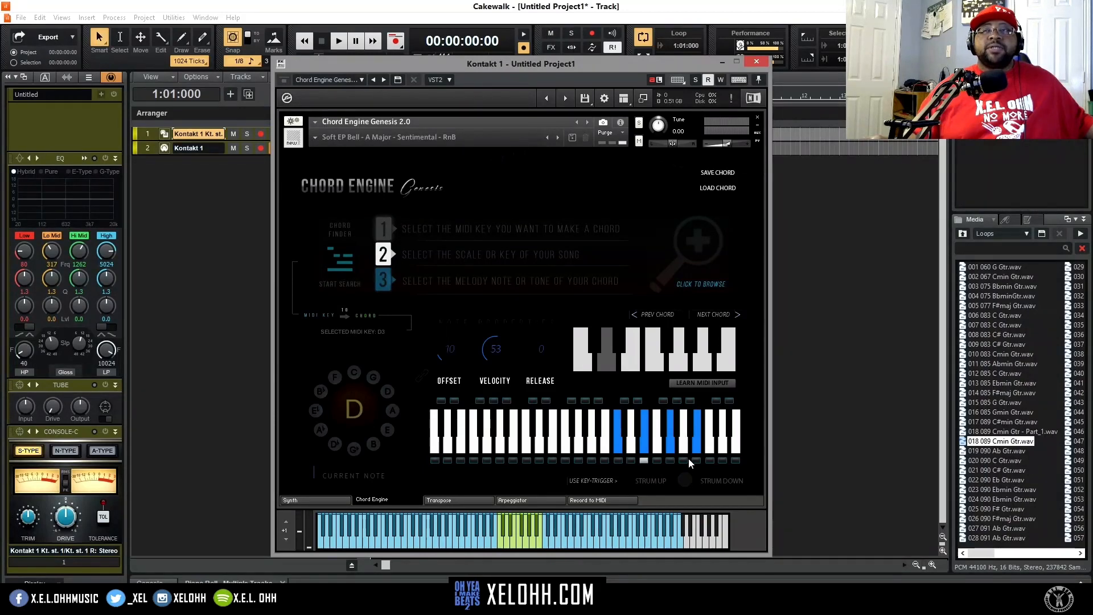
{"action": "left_click", "coordinate": [644, 461]}
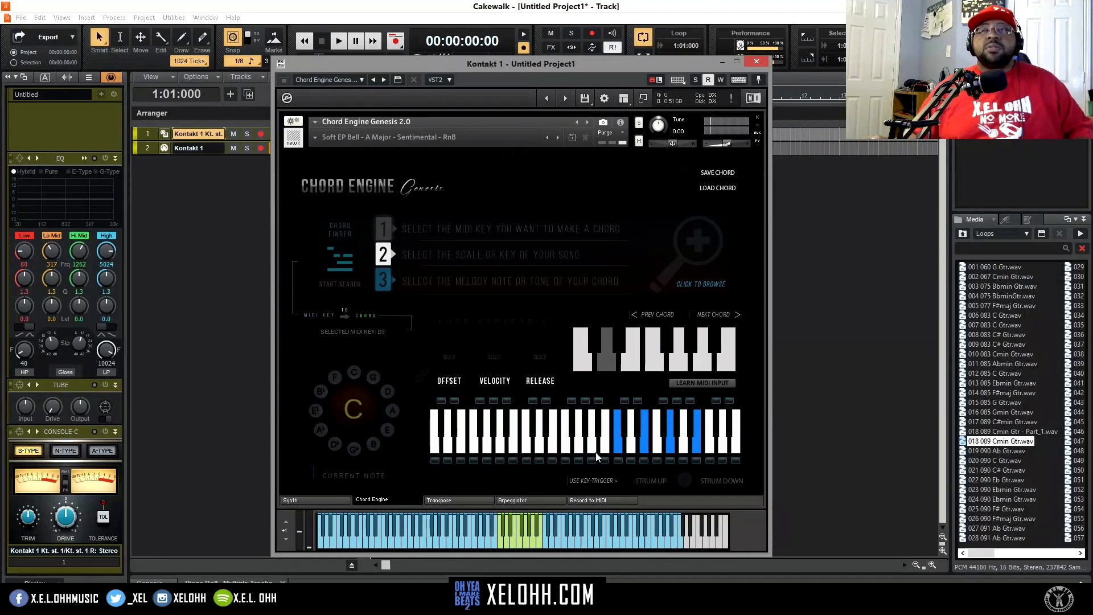
{"action": "left_click", "coordinate": [581, 359]}
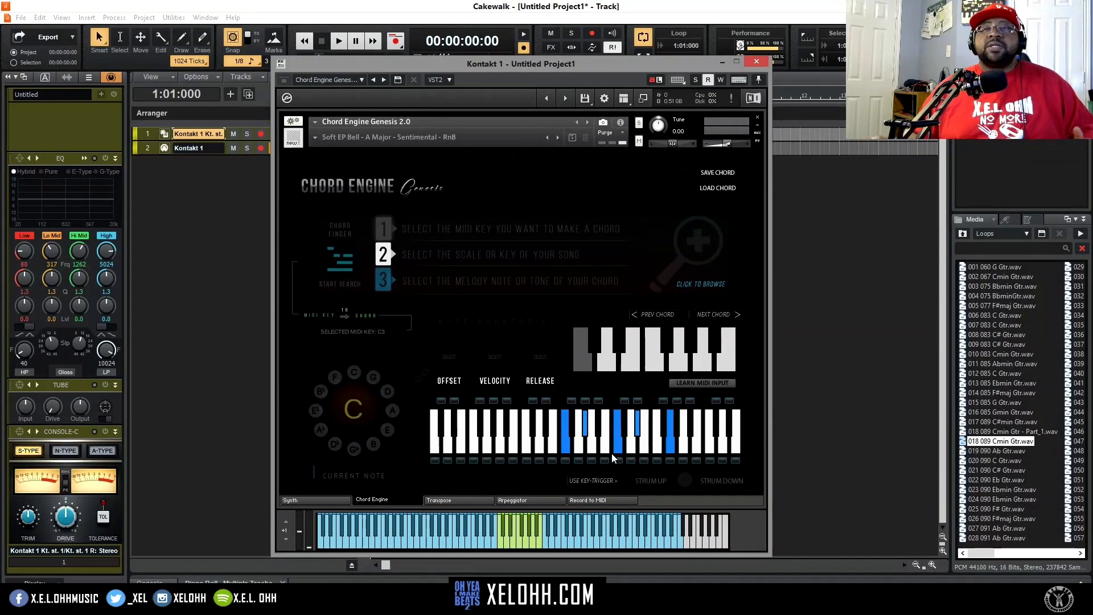
{"action": "left_click", "coordinate": [585, 363]}
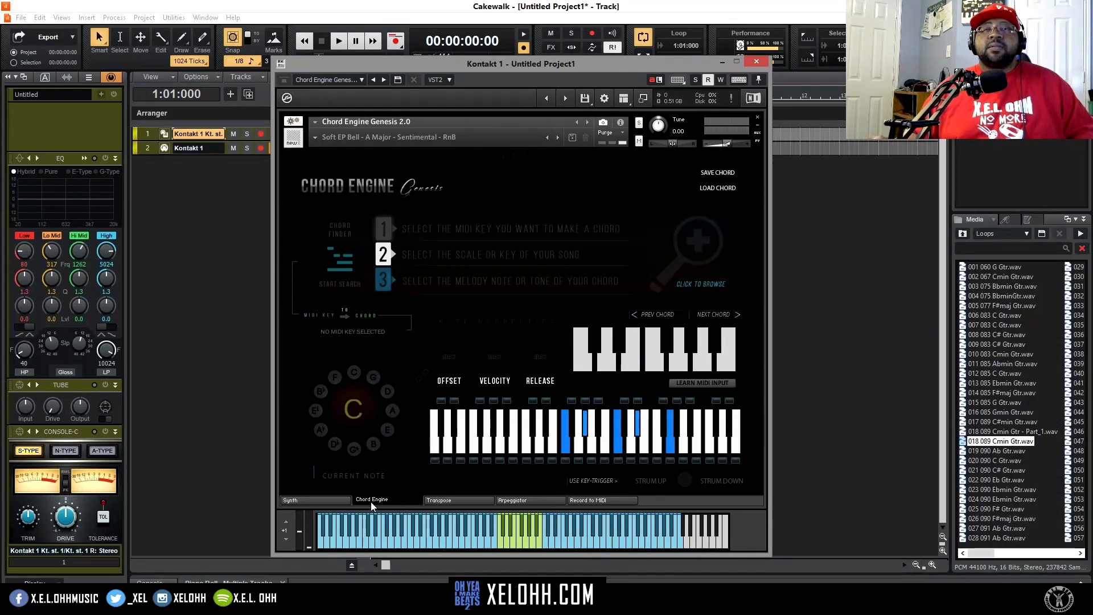
Look over the Transpose page and the arpeggiator's available note order options.
{"action": "left_click", "coordinate": [451, 500]}
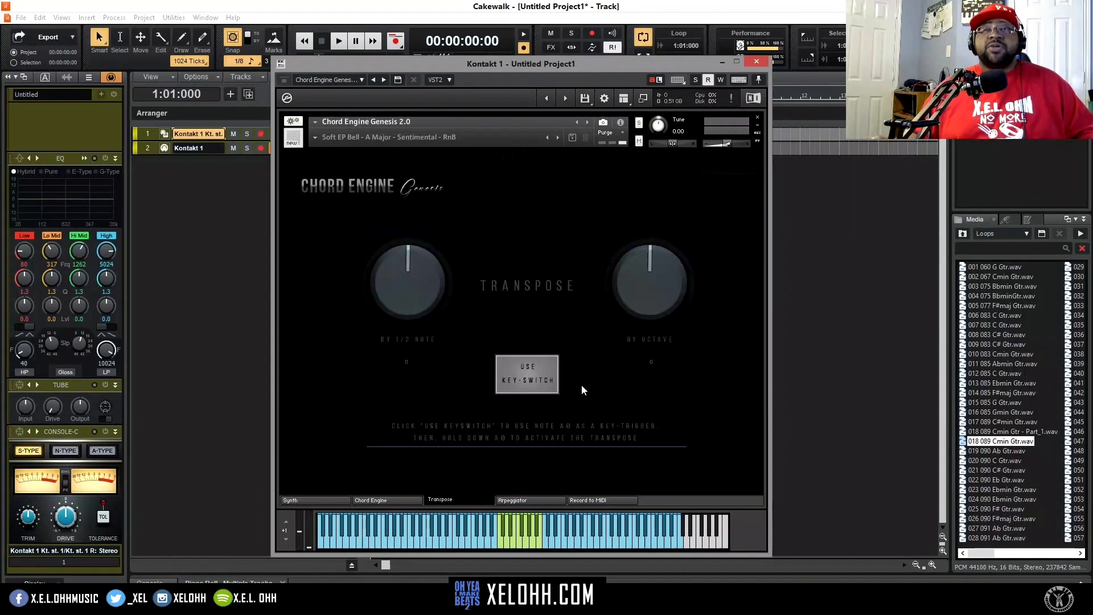
{"action": "left_click", "coordinate": [517, 501]}
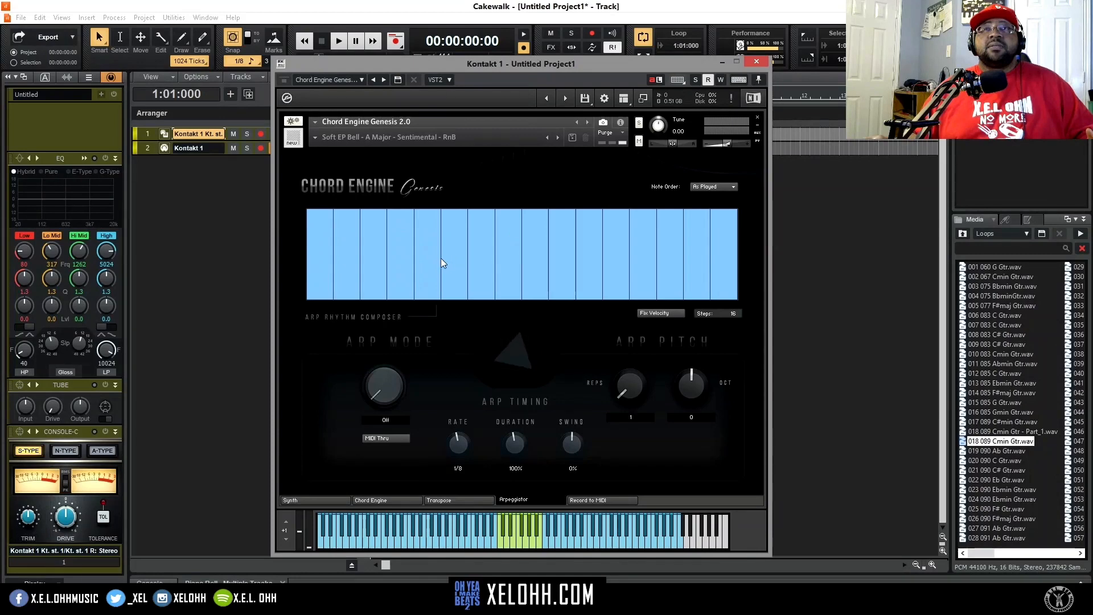
{"action": "left_click", "coordinate": [734, 188]}
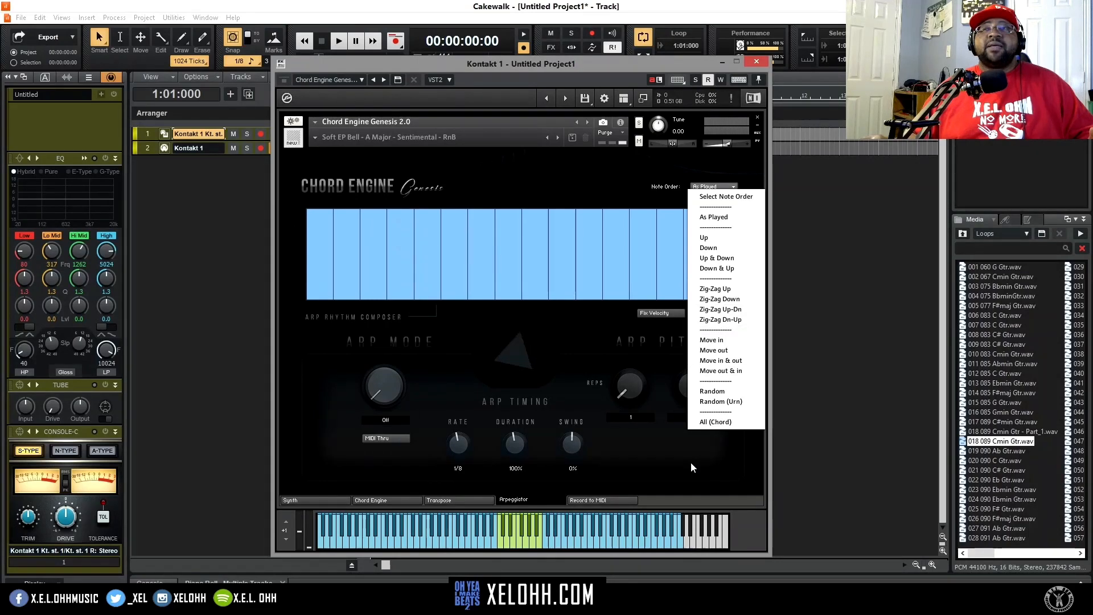
{"action": "left_click", "coordinate": [666, 389]}
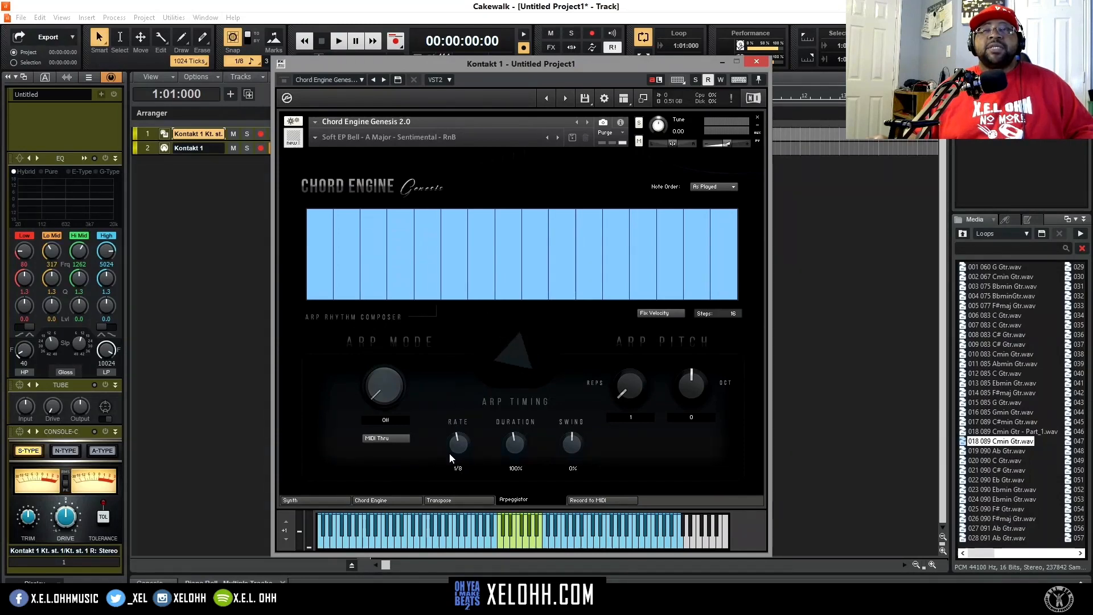
Set the arpeggiator rate to 3/32, view the Record to MIDI page and return to the chord engine.
{"action": "left_click_drag", "start_coordinate": [453, 453], "coordinate": [460, 443]}
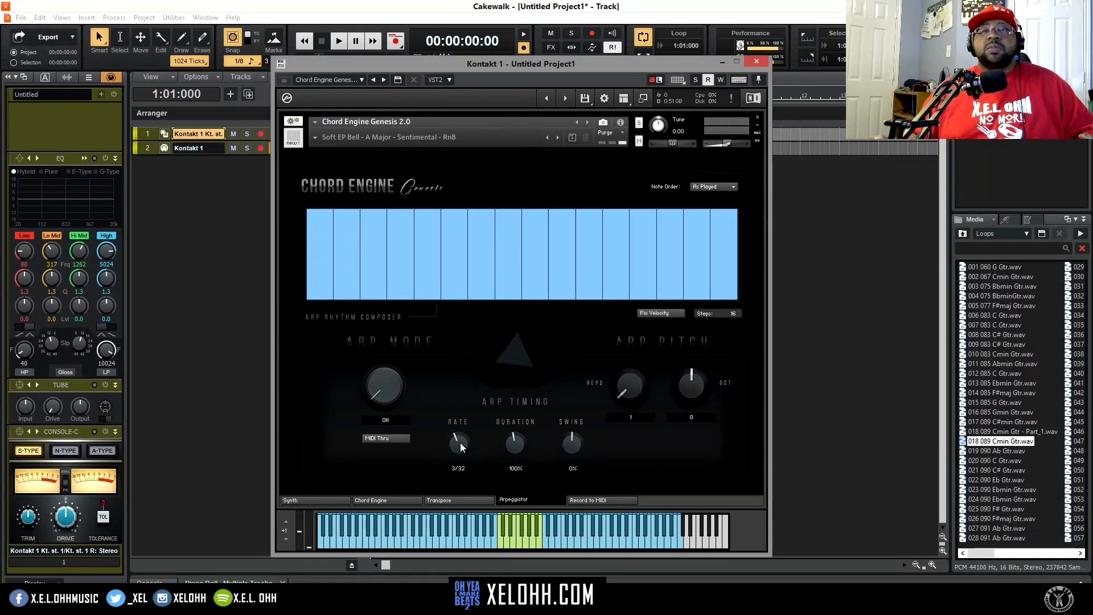
{"action": "left_click", "coordinate": [600, 499]}
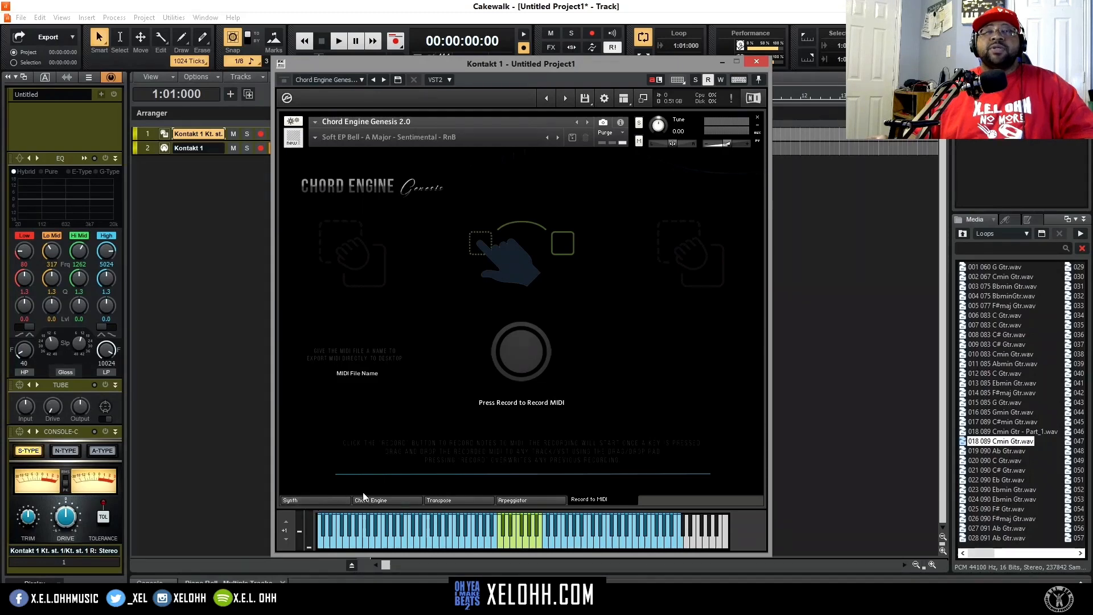
{"action": "left_click", "coordinate": [398, 501]}
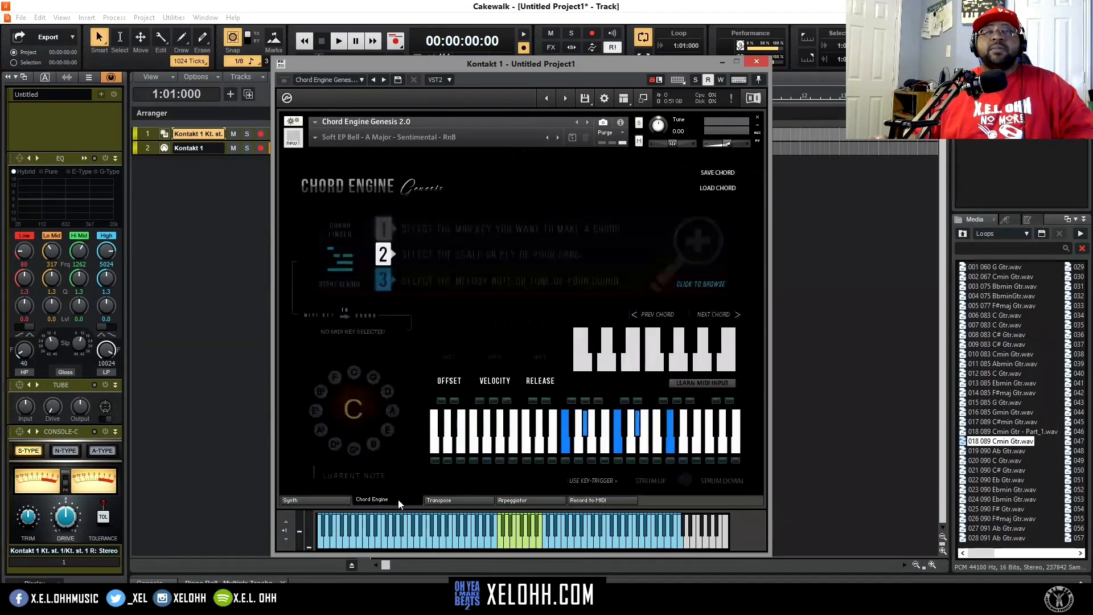
Minimize the Kontakt window and enable 1/8 input quantize on the Kontakt 1 MIDI track.
{"action": "left_click", "coordinate": [722, 63]}
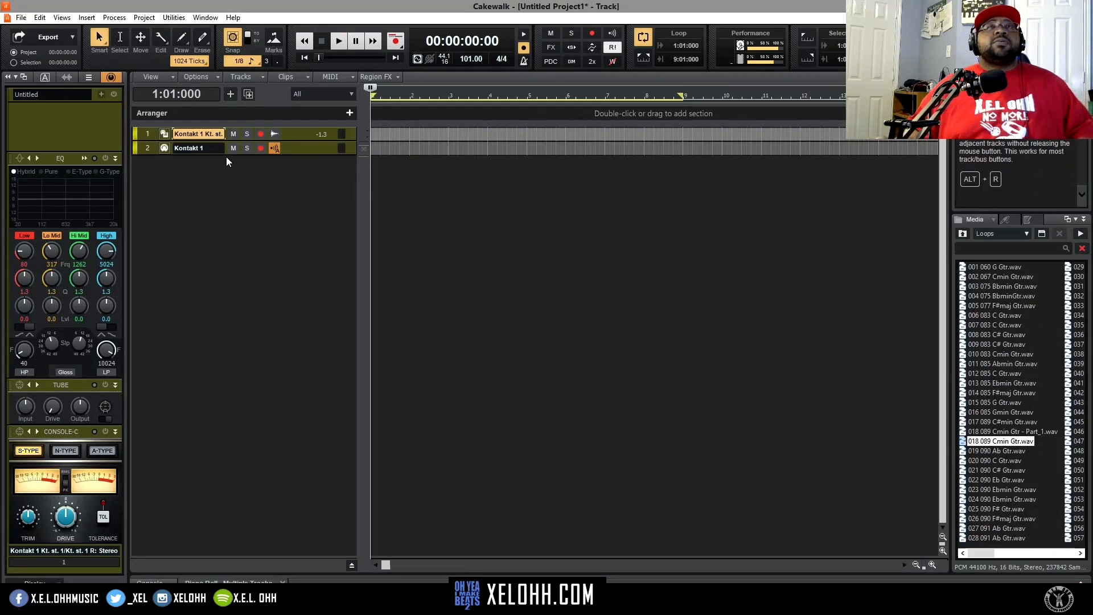
{"action": "left_click", "coordinate": [151, 149]}
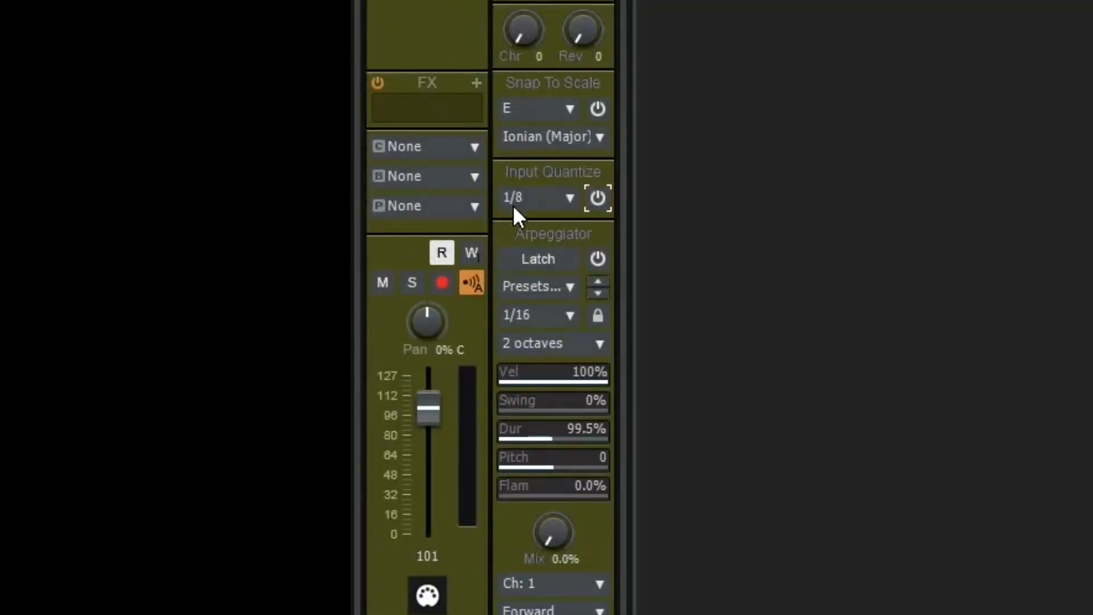
{"action": "left_click", "coordinate": [598, 197]}
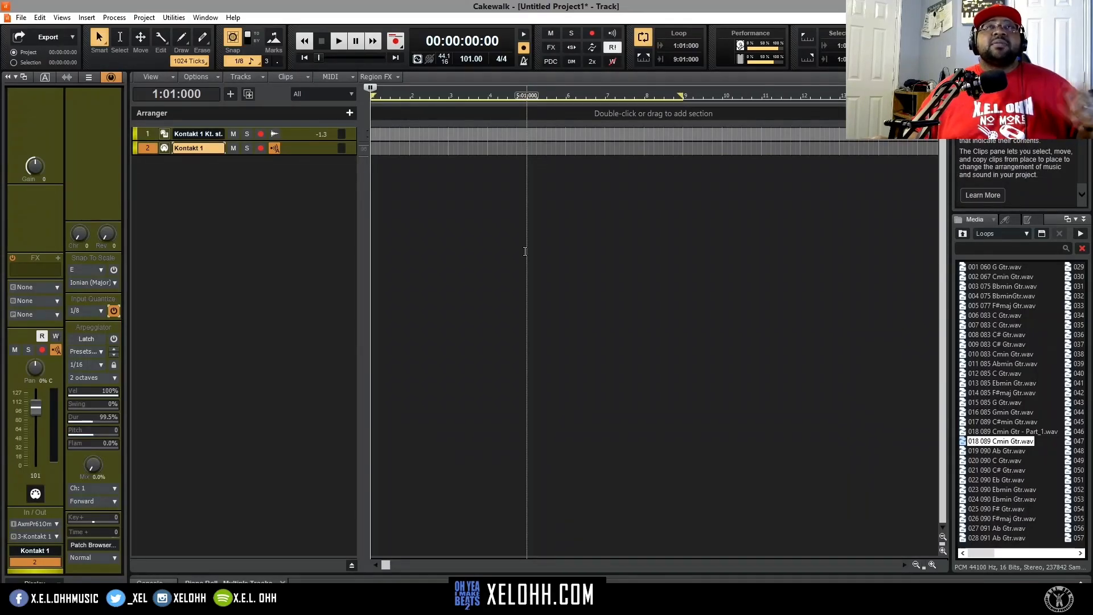
Record an eight-bar take on the Kontakt 1 MIDI track, stop at the end and disarm the track.
{"action": "left_click", "coordinate": [400, 39]}
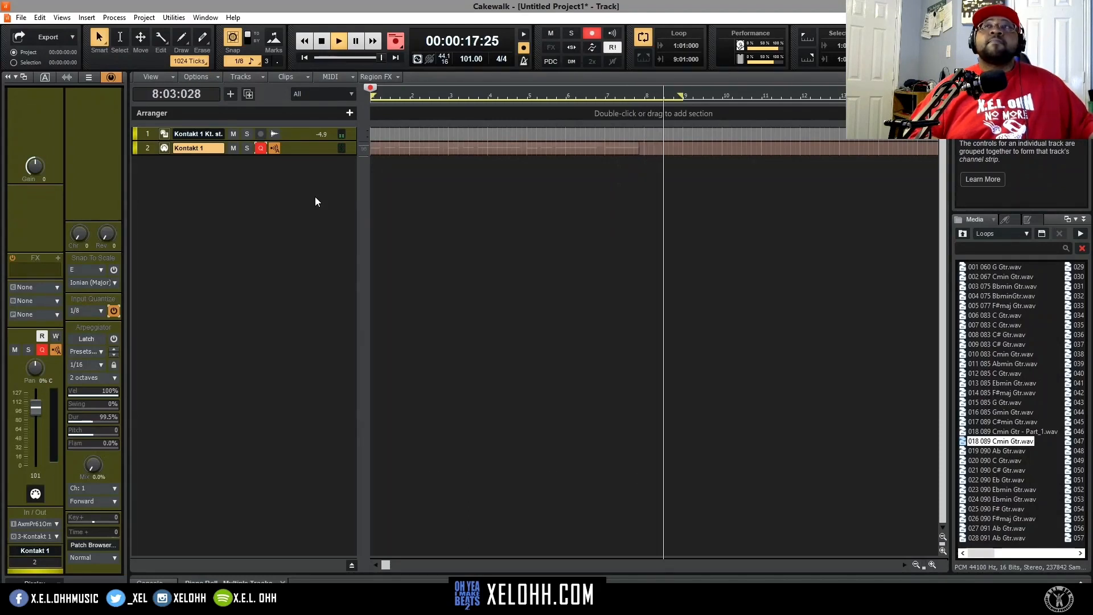
{"action": "key", "text": "space"}
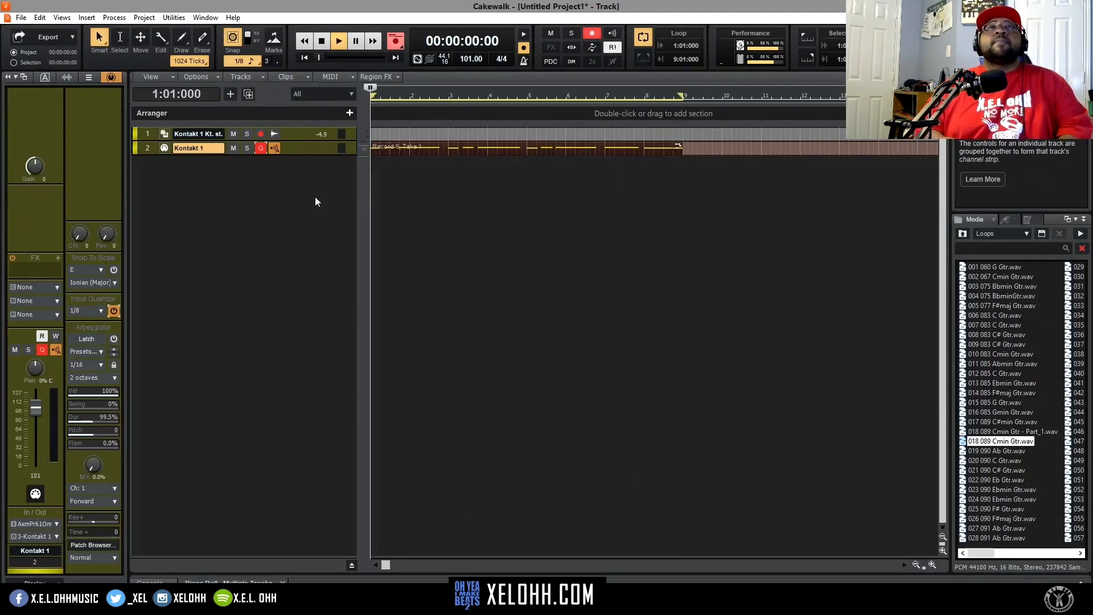
{"action": "left_click", "coordinate": [263, 151]}
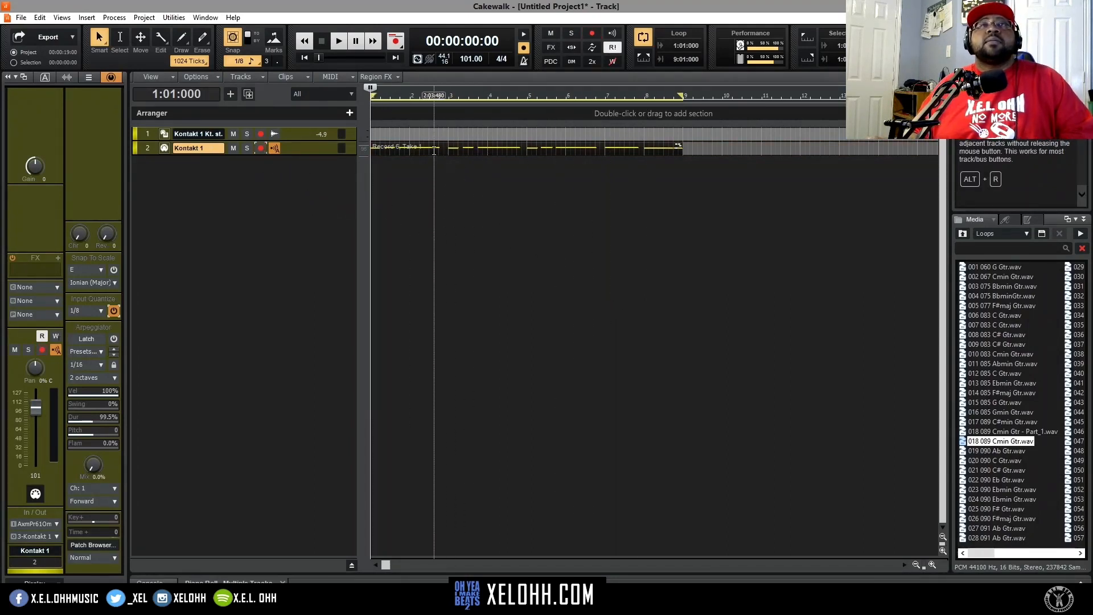
Open the recorded Kontakt 1 clip in an enlarged Piano Roll and remove the stray short G5 note in bar 1.
{"action": "double_click", "coordinate": [433, 146]}
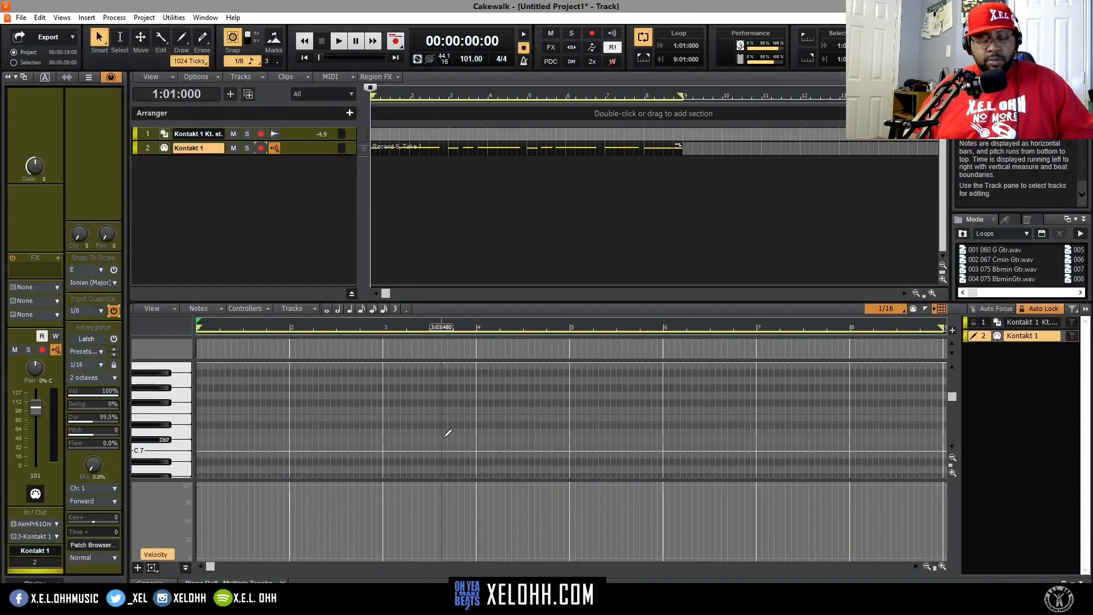
{"action": "key", "text": "shift+d"}
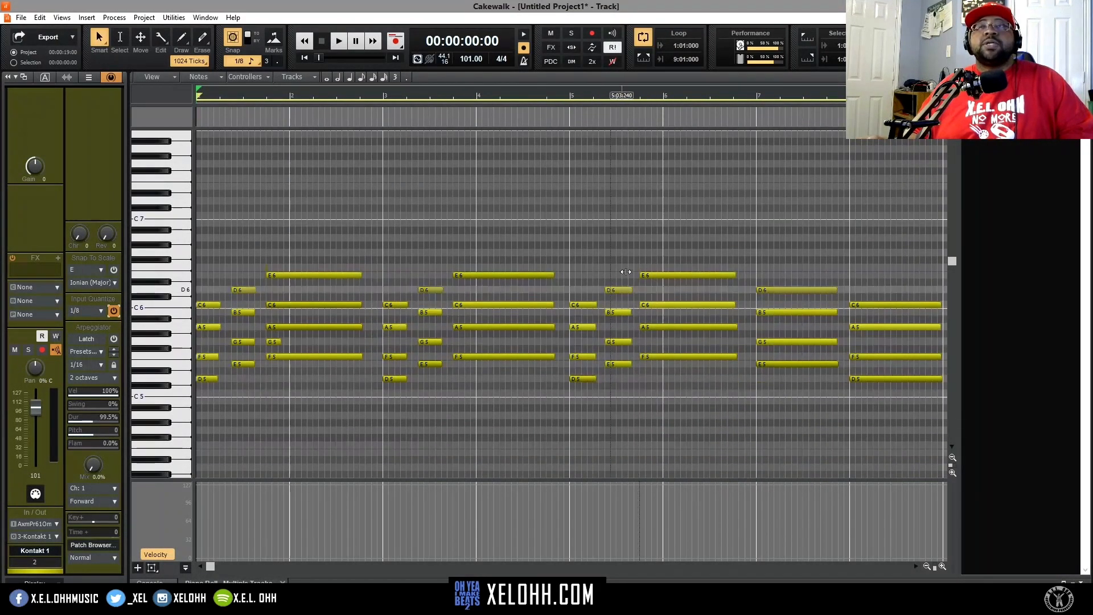
{"action": "key", "text": "space"}
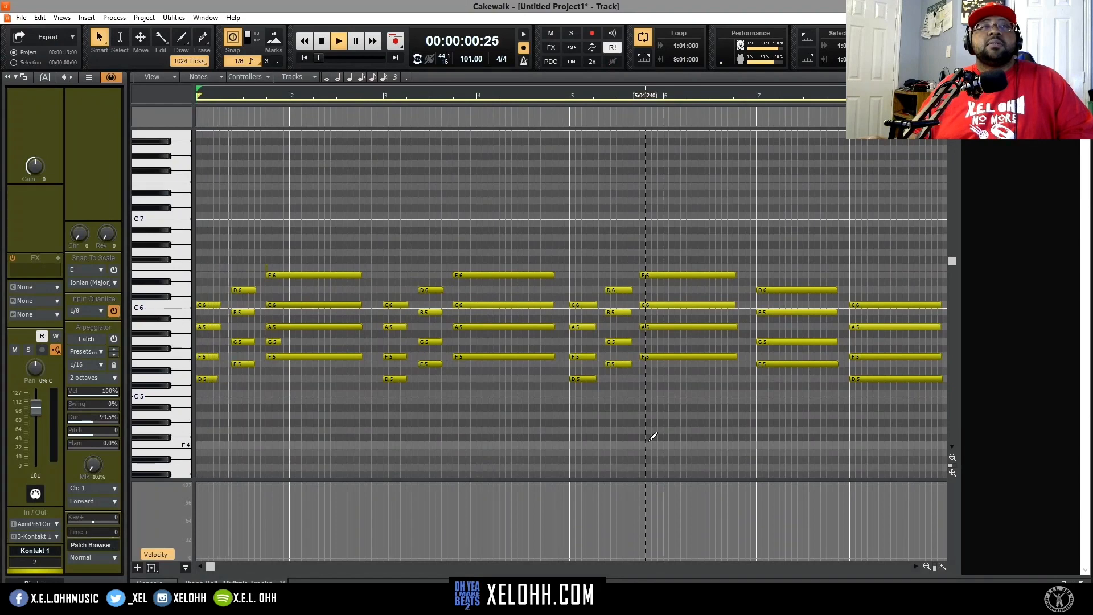
{"action": "key", "text": "space"}
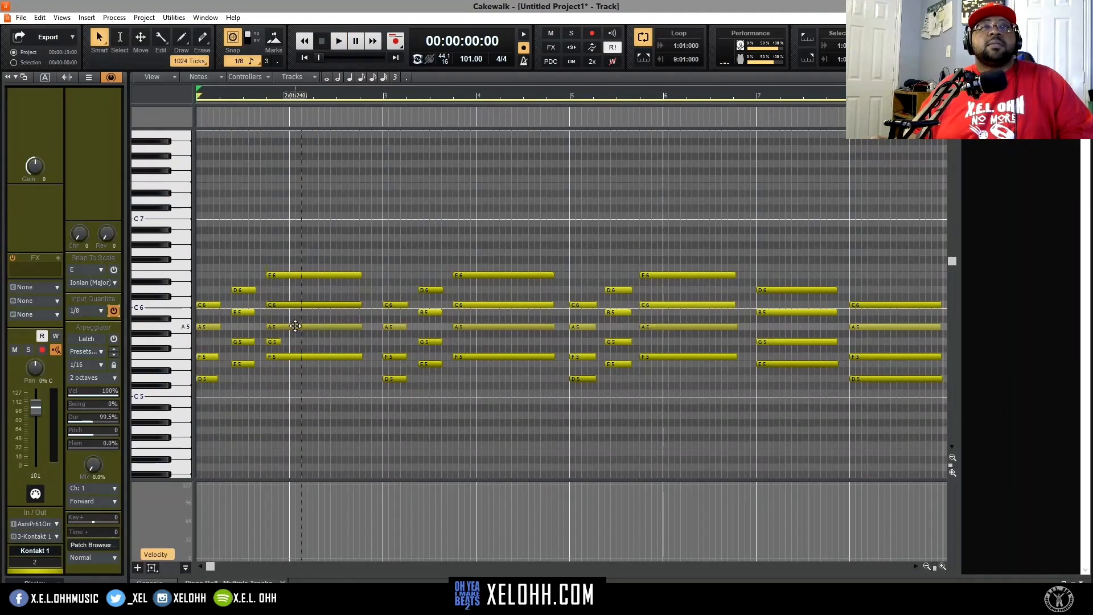
Play back the chord progression, select all of its notes, and return to the track view with playback stopped.
{"action": "key", "text": "space"}
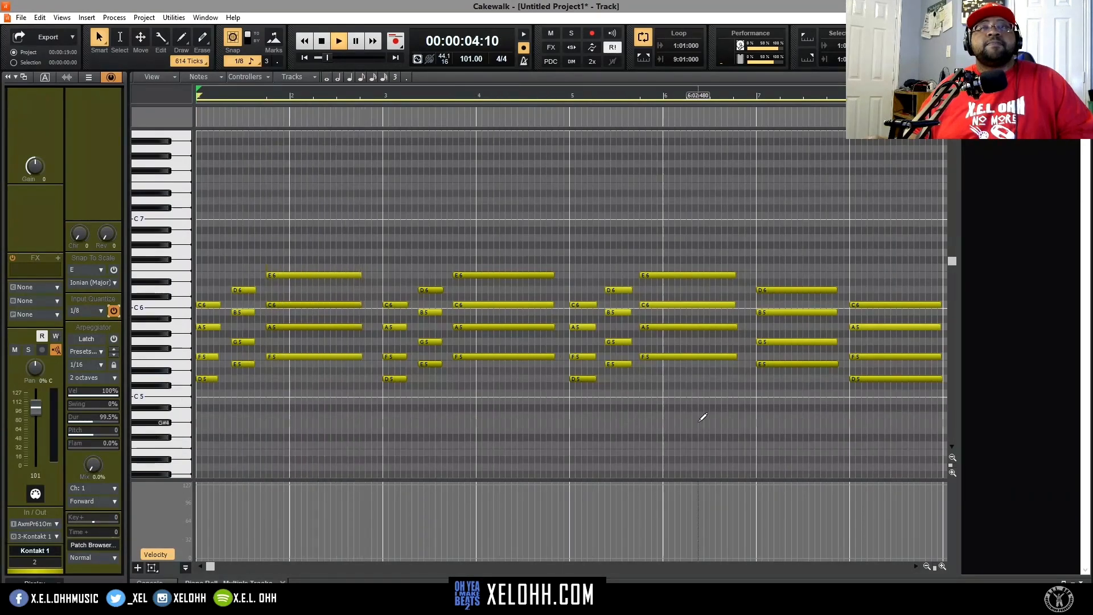
{"action": "key", "text": "space"}
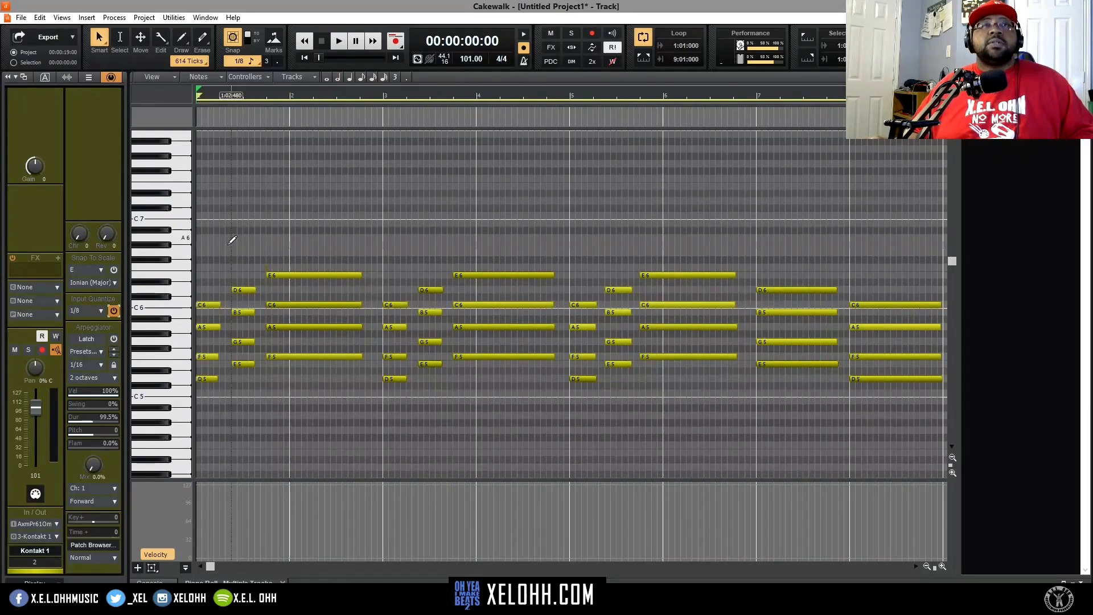
{"action": "key", "text": "ctrl+a"}
{"action": "key", "text": "space"}
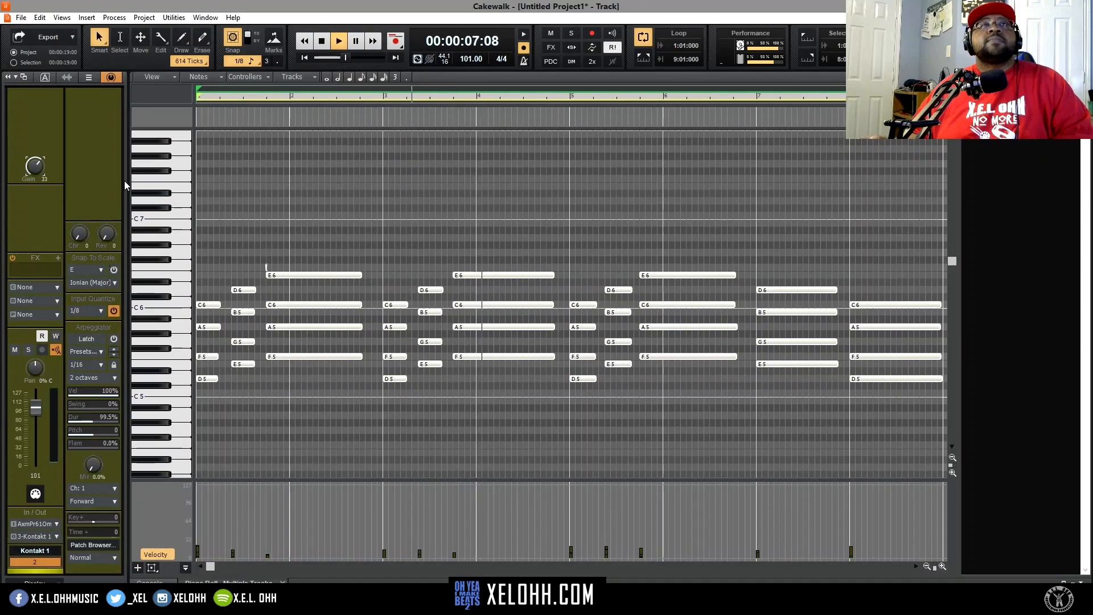
{"action": "key", "text": "d"}
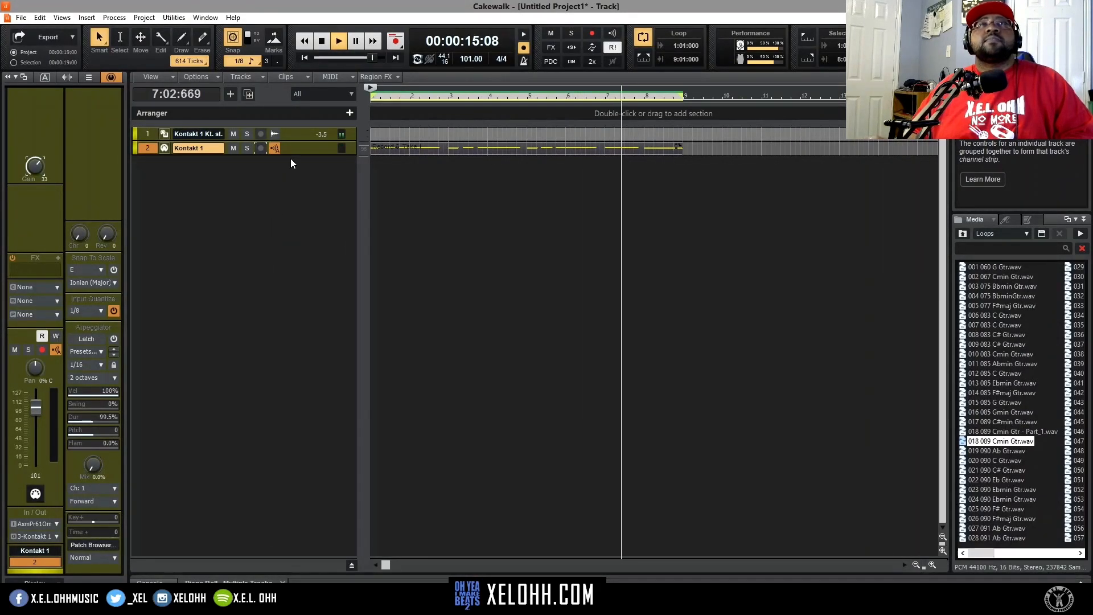
{"action": "left_click", "coordinate": [322, 42]}
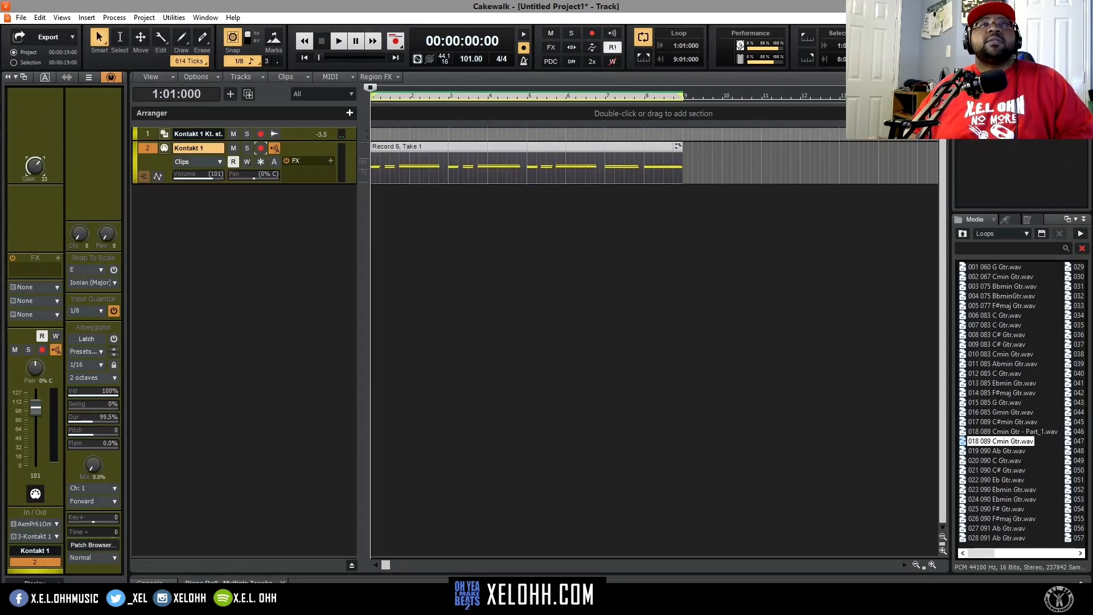
Insert the XEL Sitala Kit 1 track template and open its Sitala drum plug-in.
{"action": "right_click", "coordinate": [264, 221]}
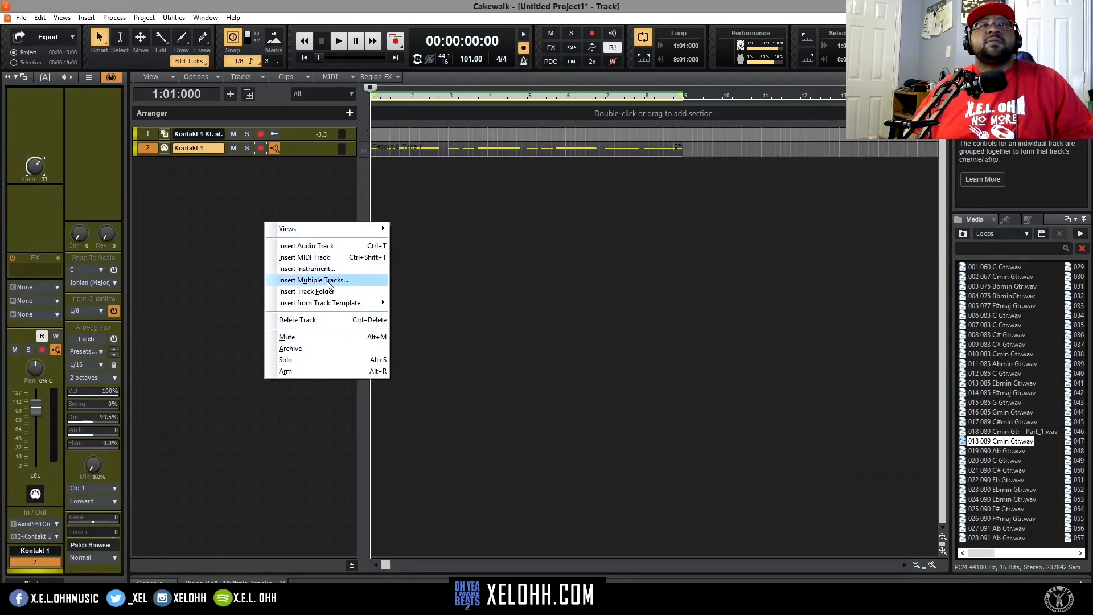
{"action": "mouse_move", "coordinate": [353, 303]}
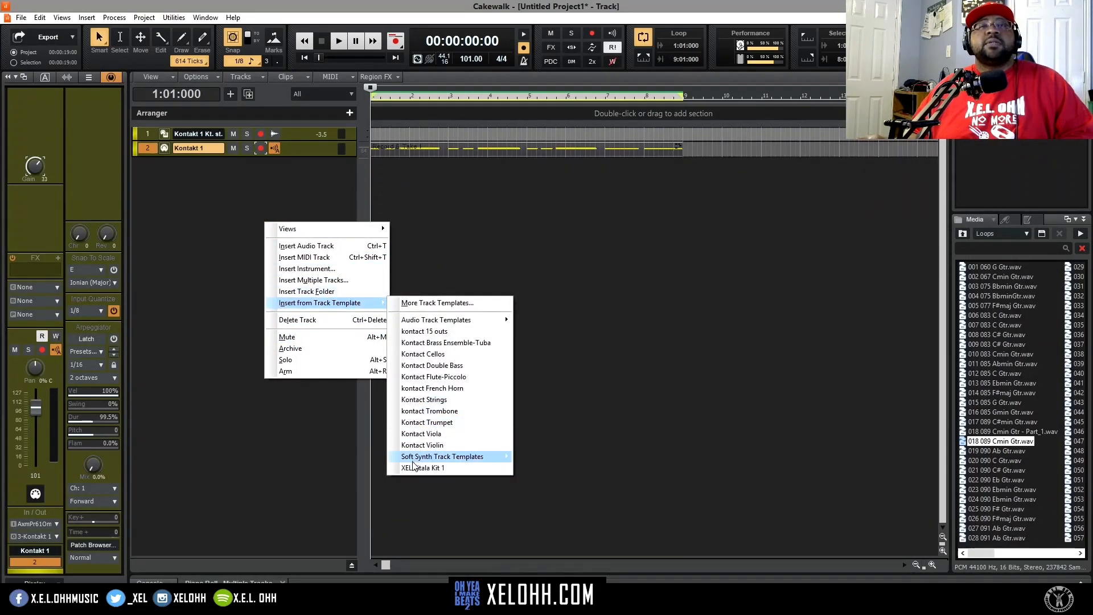
{"action": "left_click", "coordinate": [504, 464]}
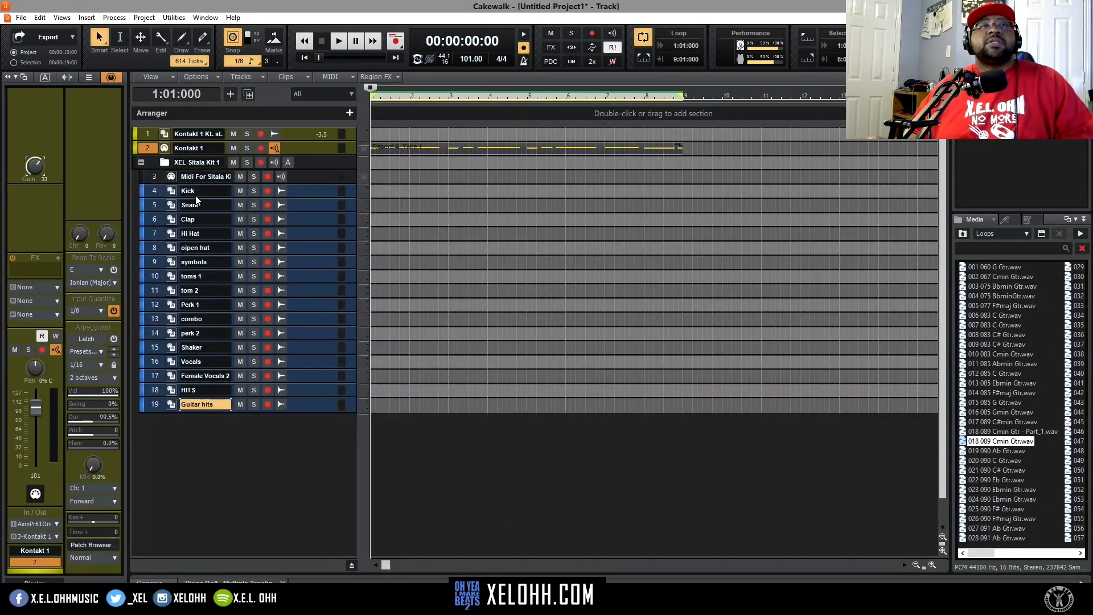
{"action": "left_click", "coordinate": [170, 176]}
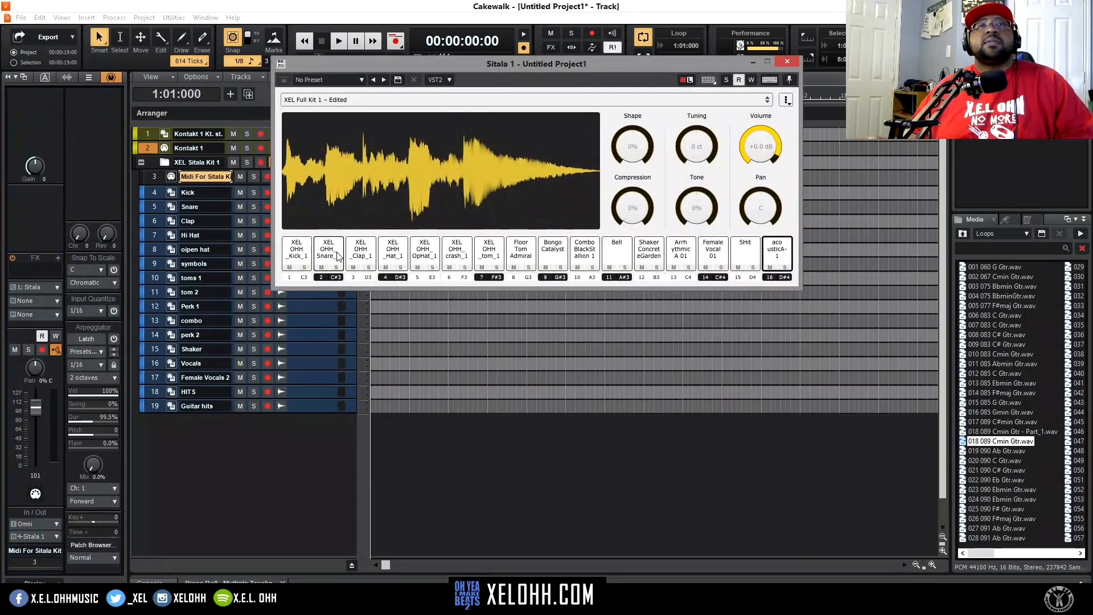
Audition the snare pad and change the kick pad's sample to XEL OHH_Kick_2.
{"action": "left_click", "coordinate": [328, 248]}
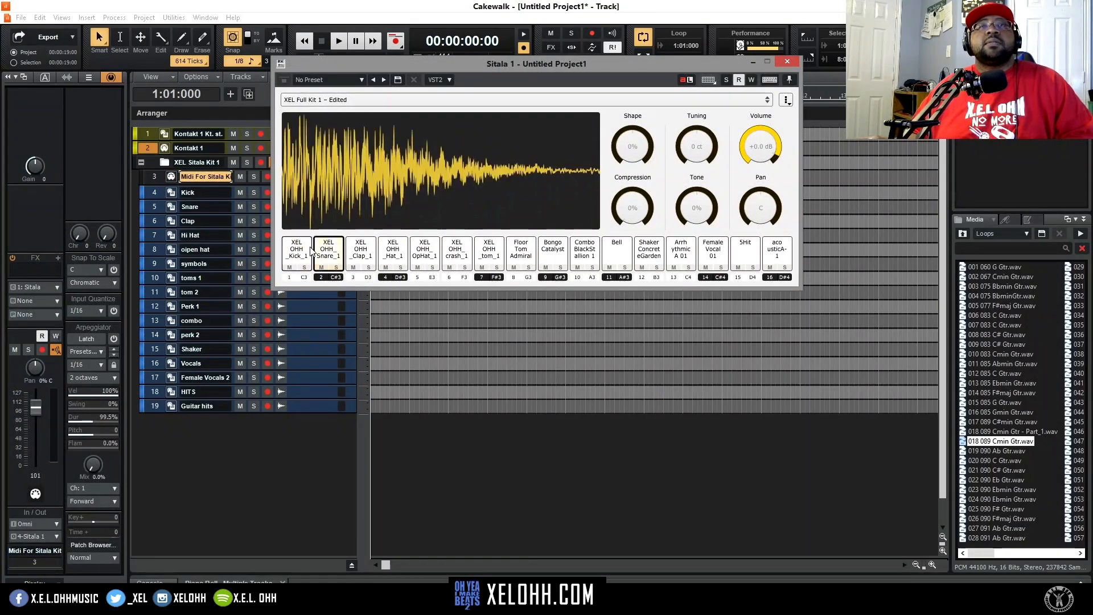
{"action": "left_click", "coordinate": [310, 251]}
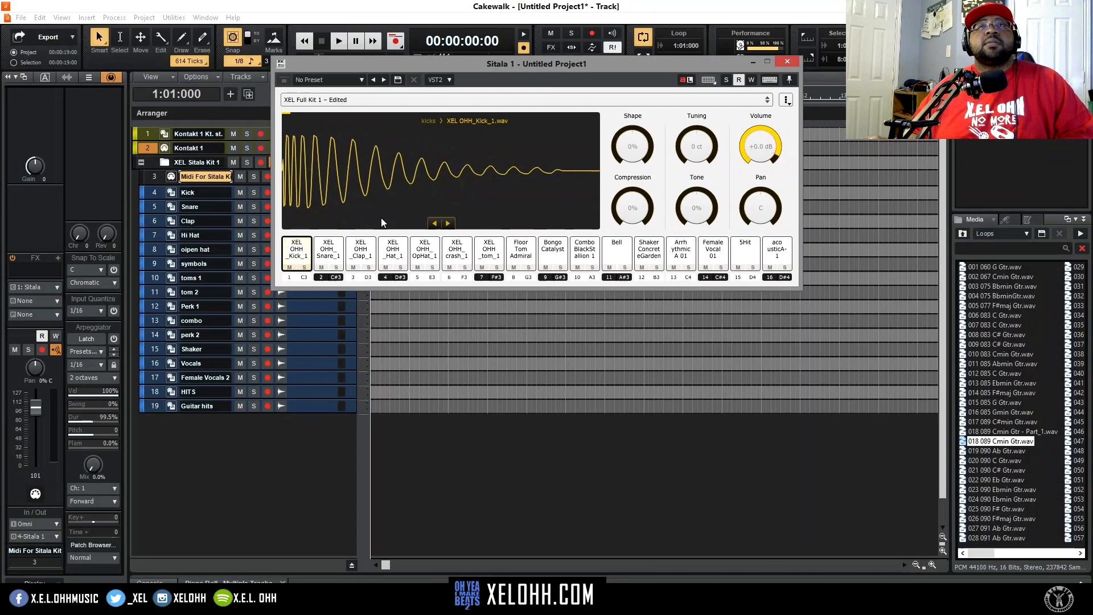
{"action": "left_click", "coordinate": [448, 224]}
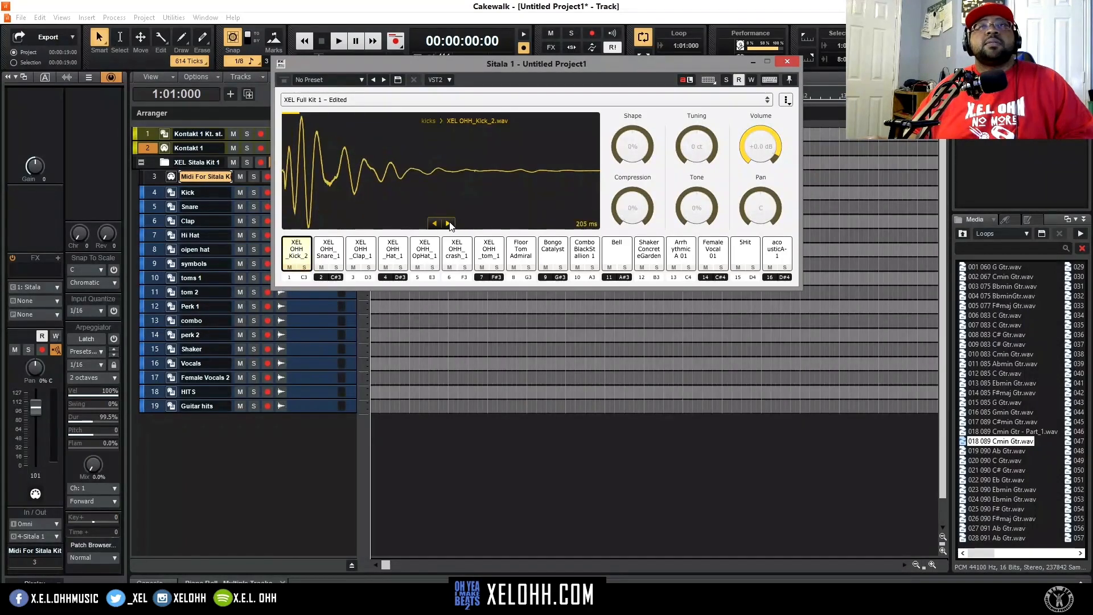
Change the snare pad's sample to XEL OHH_Snare_5 and audition it against the kick.
{"action": "left_click", "coordinate": [333, 251]}
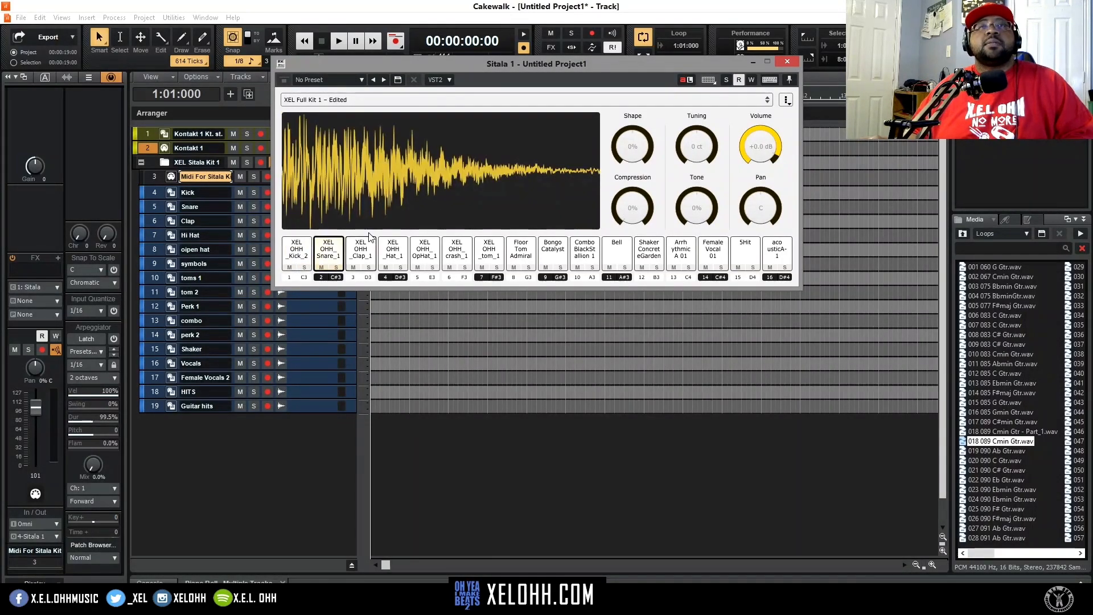
{"action": "left_click", "coordinate": [448, 224]}
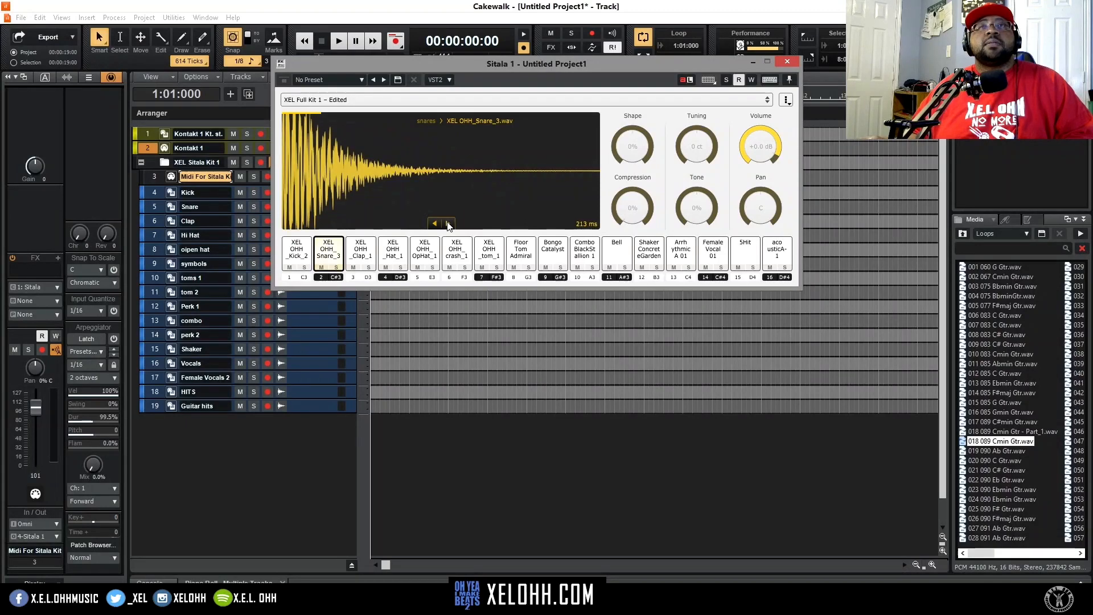
{"action": "left_click", "coordinate": [449, 224]}
{"action": "left_click", "coordinate": [449, 224]}
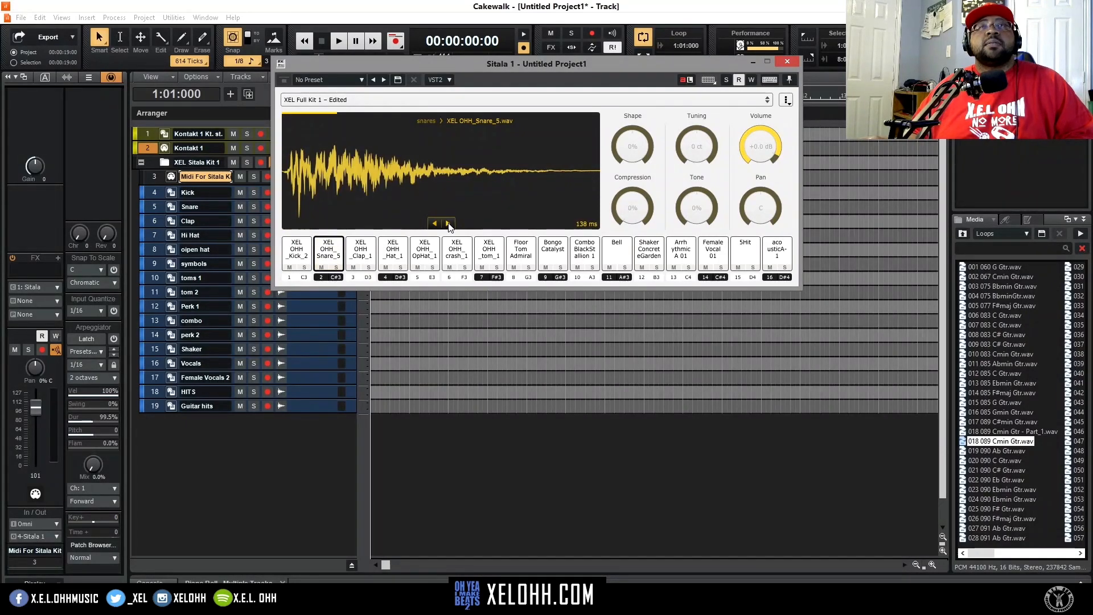
{"action": "left_click", "coordinate": [294, 255]}
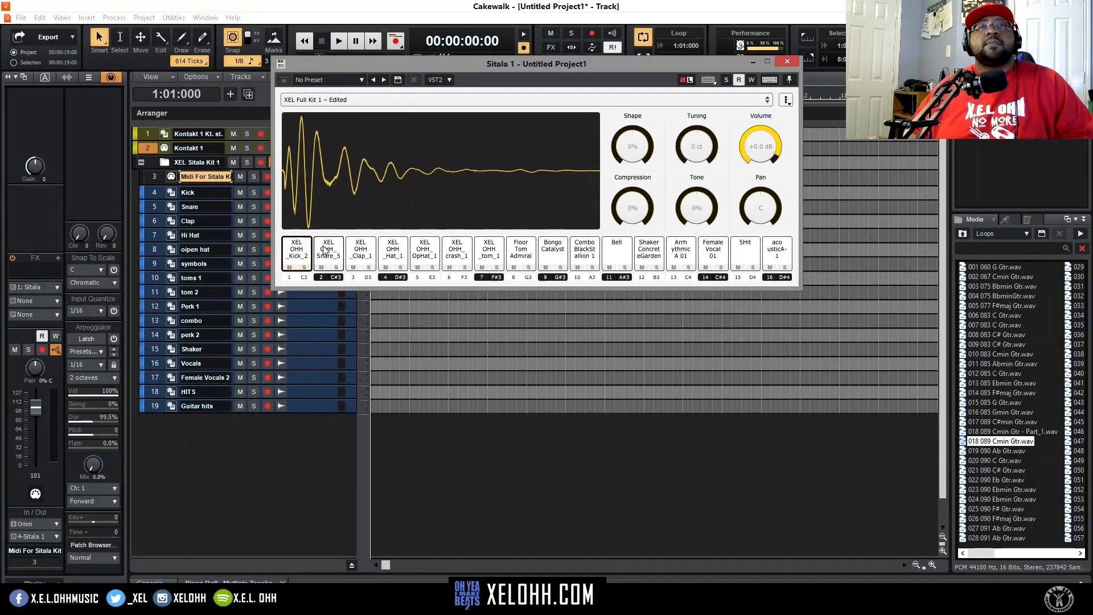
{"action": "left_click", "coordinate": [323, 261]}
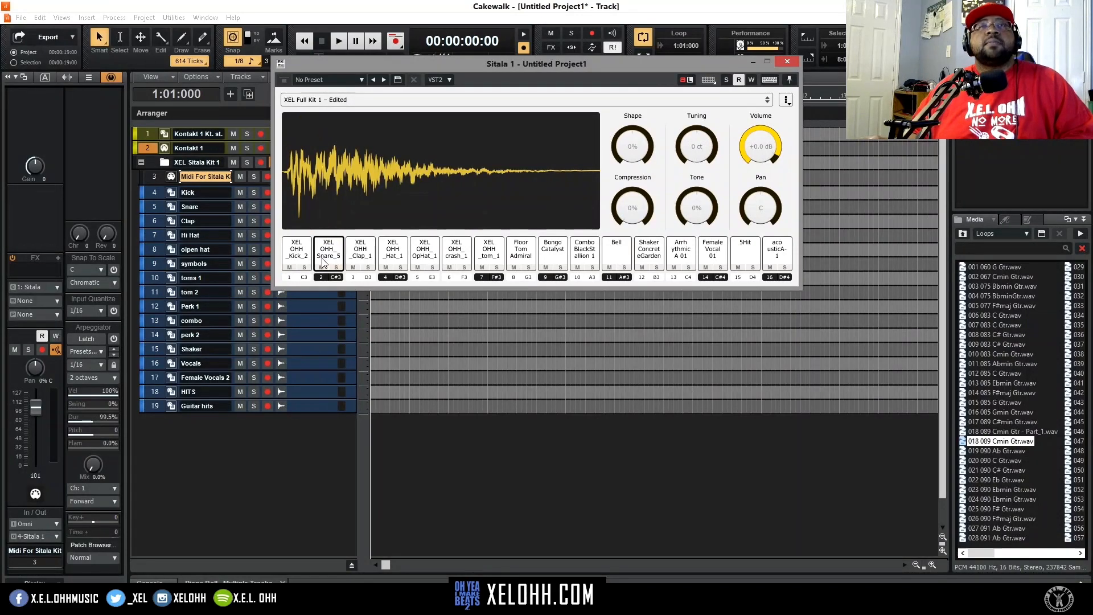
Start playback of the chords and change the closed hi-hat pad's sample to XEL OHH_Hat_2.
{"action": "key", "text": "space"}
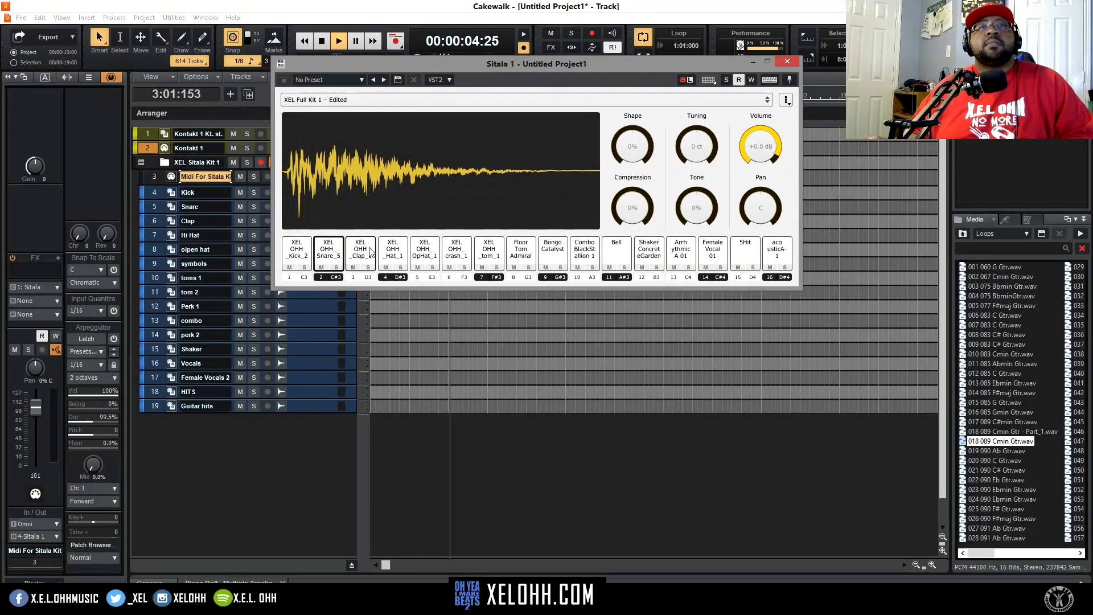
{"action": "left_click", "coordinate": [394, 250]}
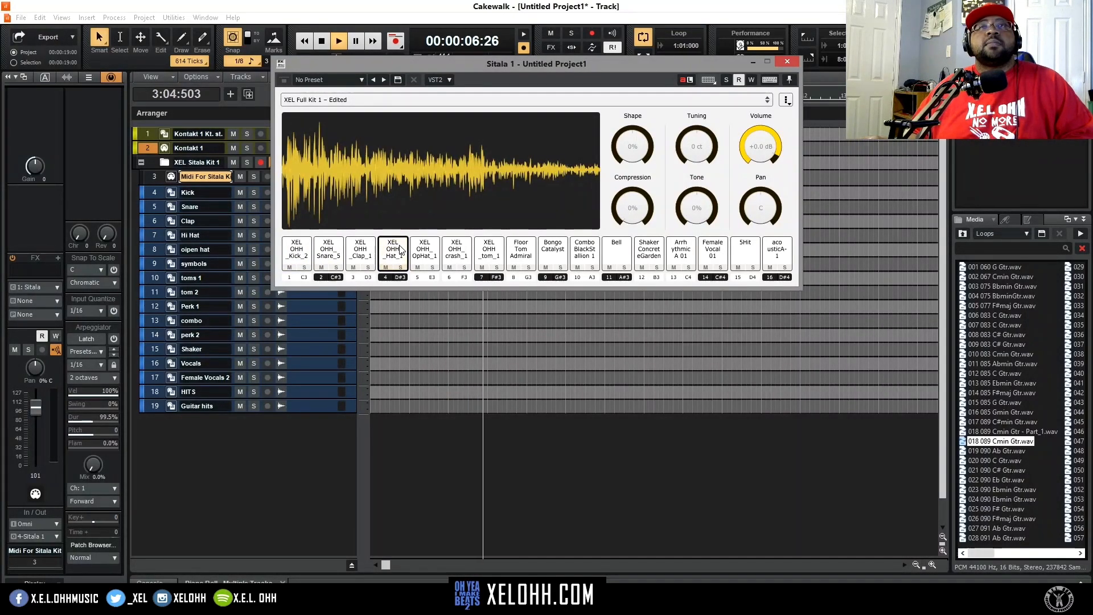
{"action": "left_click", "coordinate": [447, 223]}
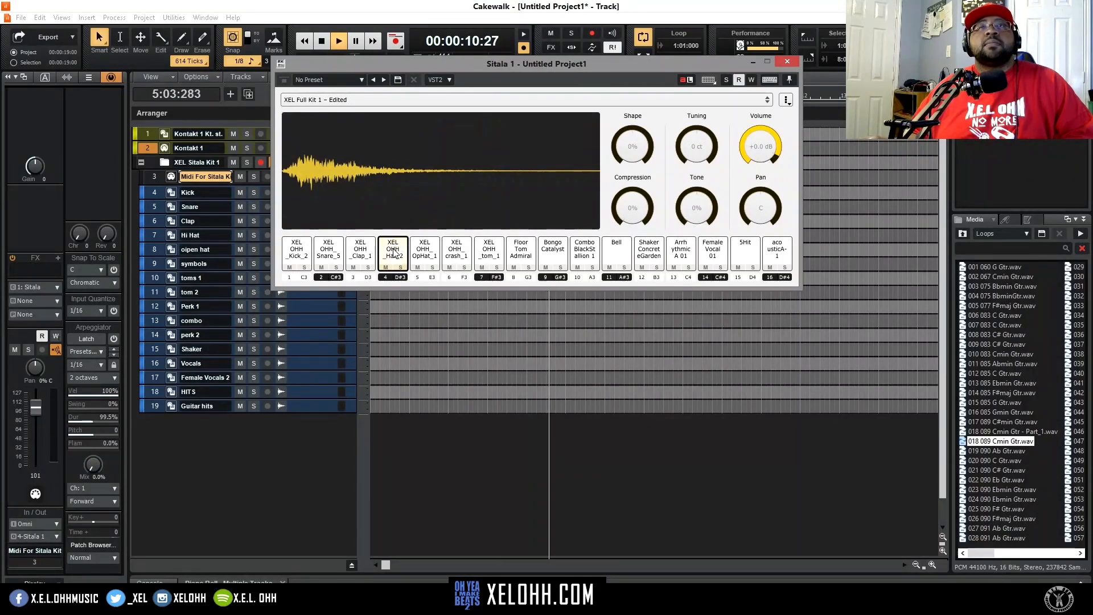
Change the open hat pad's sample to XEL OHH_OpHat_3 and audition the crash and first tom pads.
{"action": "left_click", "coordinate": [424, 251]}
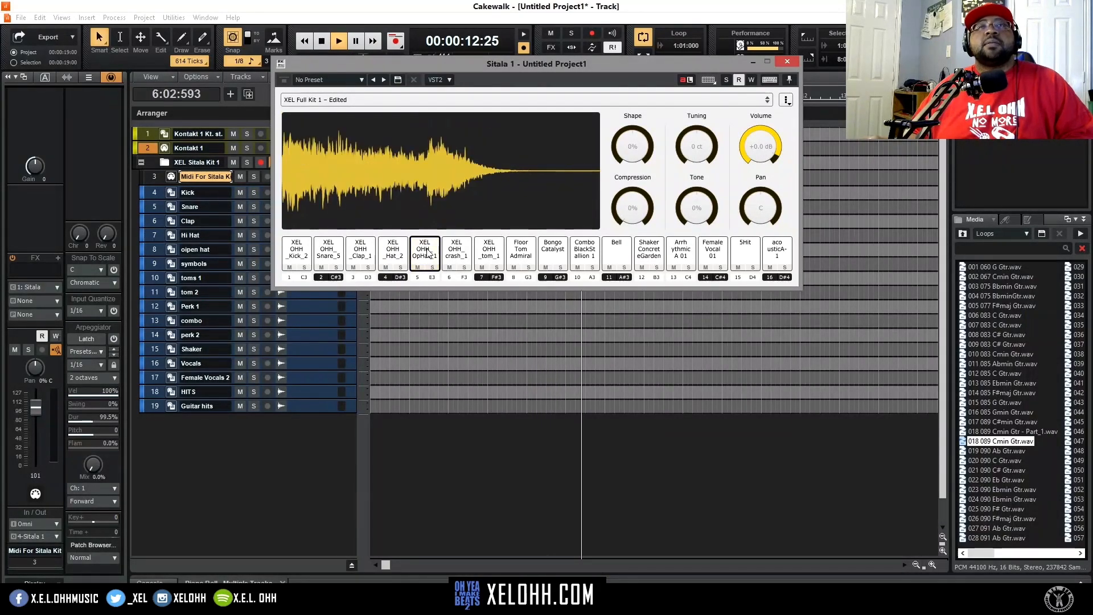
{"action": "left_click", "coordinate": [449, 223]}
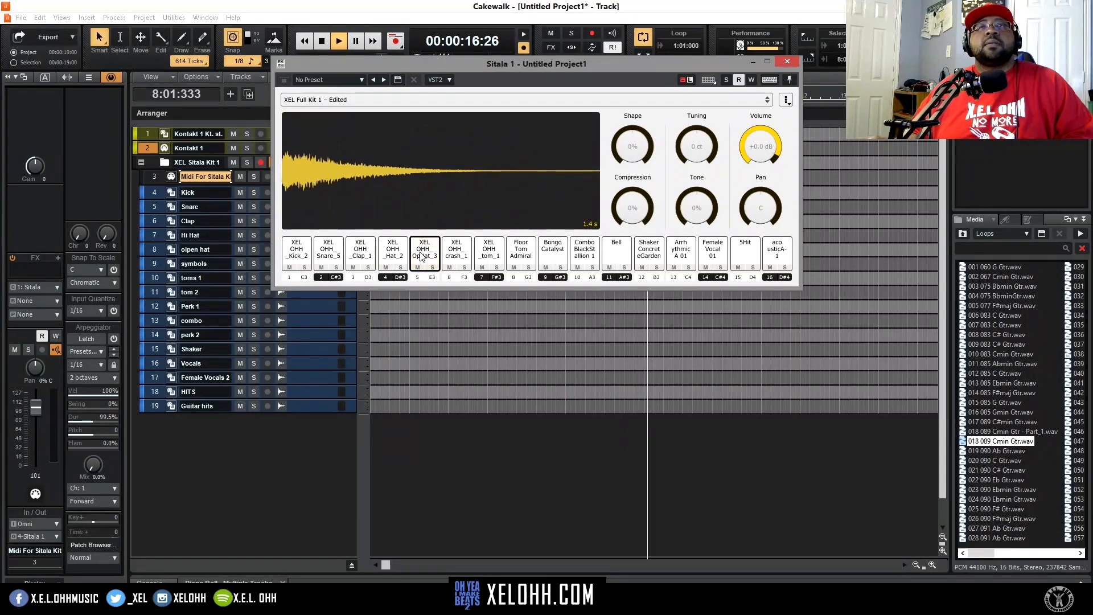
{"action": "left_click", "coordinate": [456, 249]}
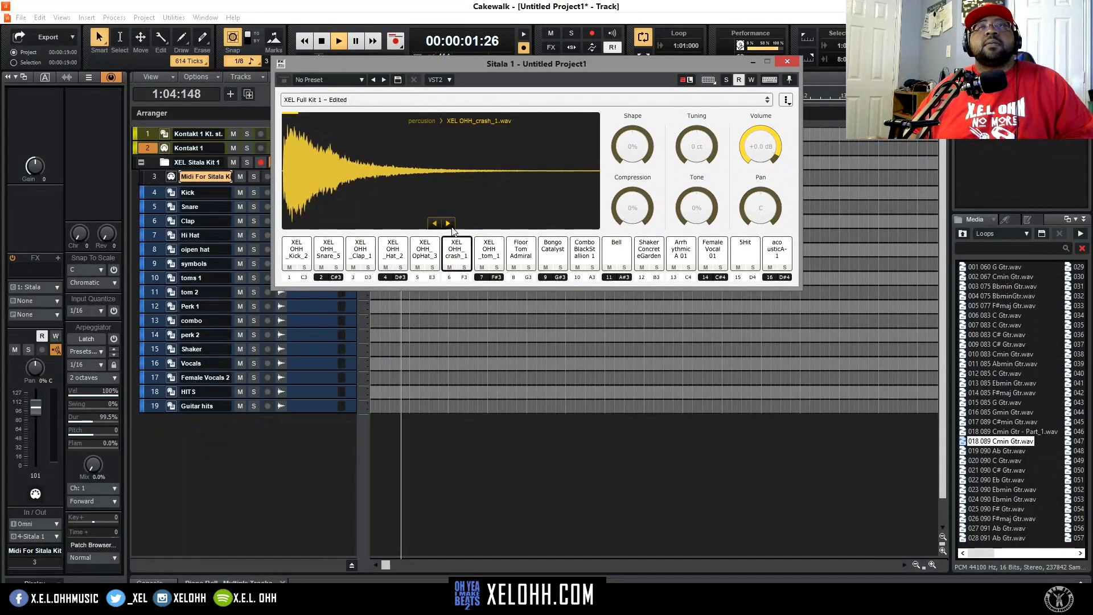
{"action": "left_click", "coordinate": [489, 252]}
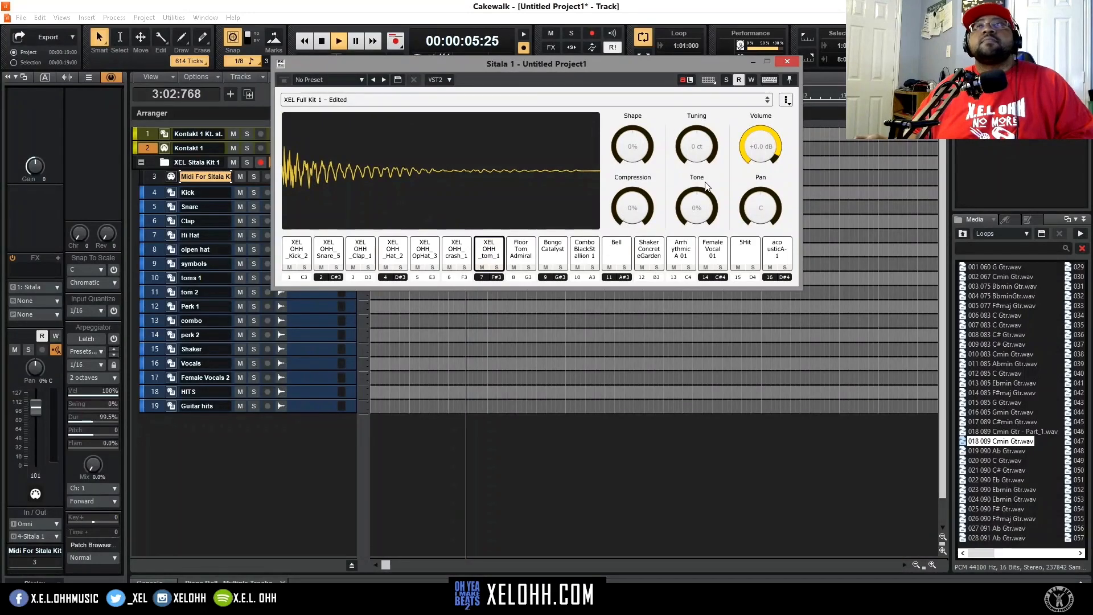
Open the Step Sequencer for the Sitala MIDI track, select the C 3 row, and close Sitala with playback stopped.
{"action": "left_click", "coordinate": [708, 81]}
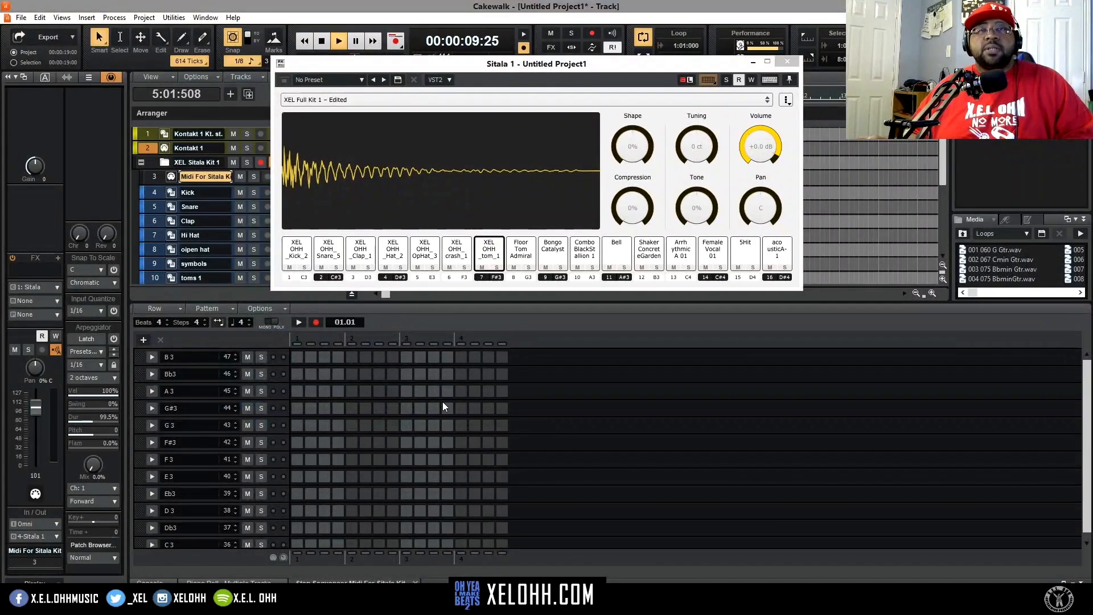
{"action": "scroll", "coordinate": [302, 444], "scroll_direction": "down", "scroll_amount": 1}
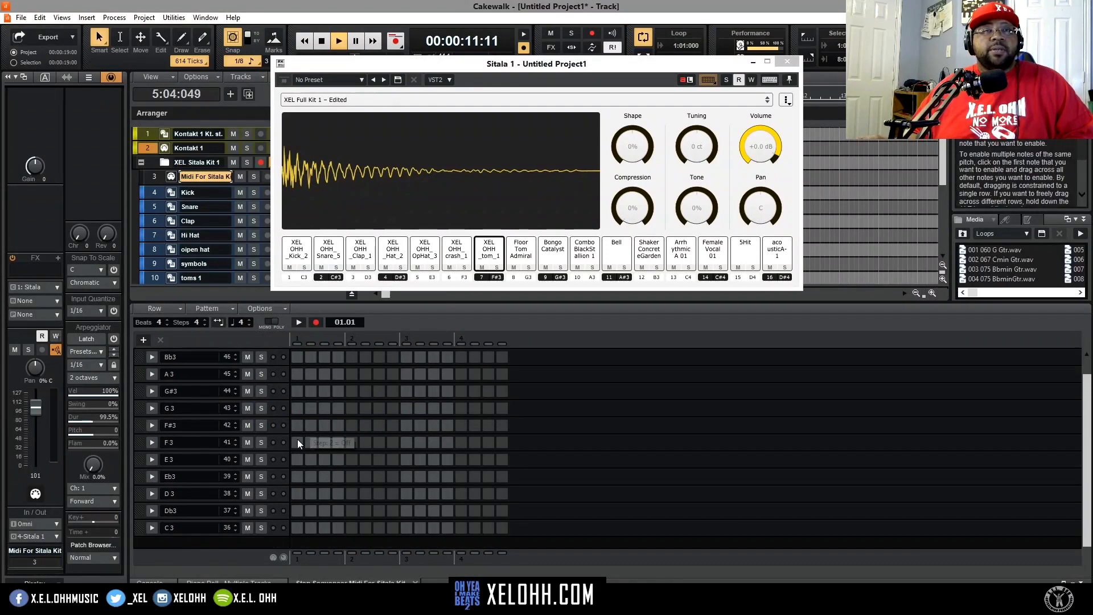
{"action": "left_click", "coordinate": [186, 527]}
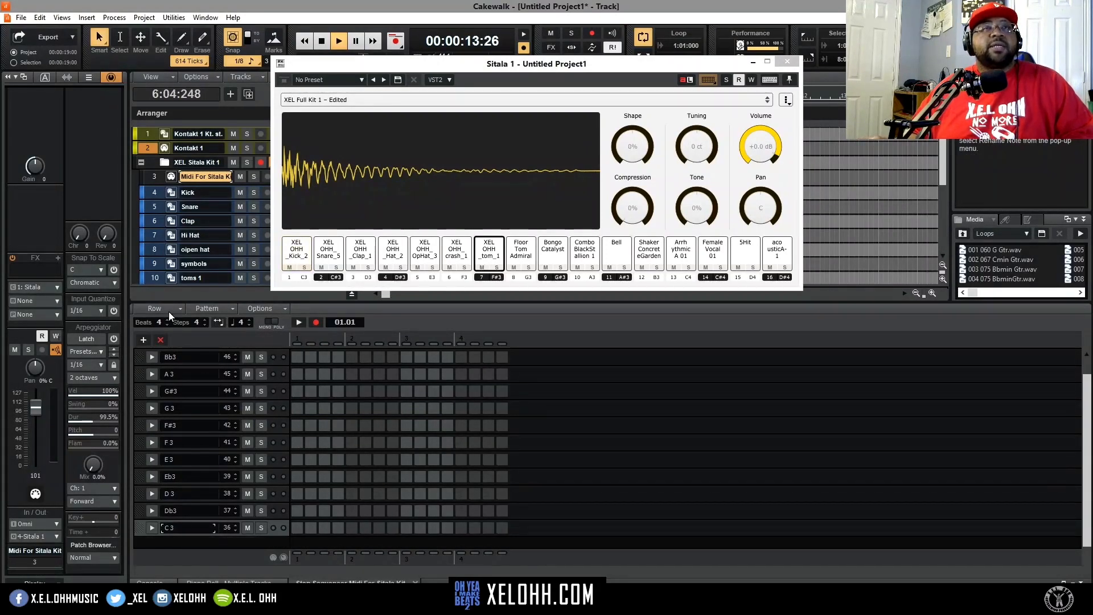
{"action": "left_click", "coordinate": [787, 62]}
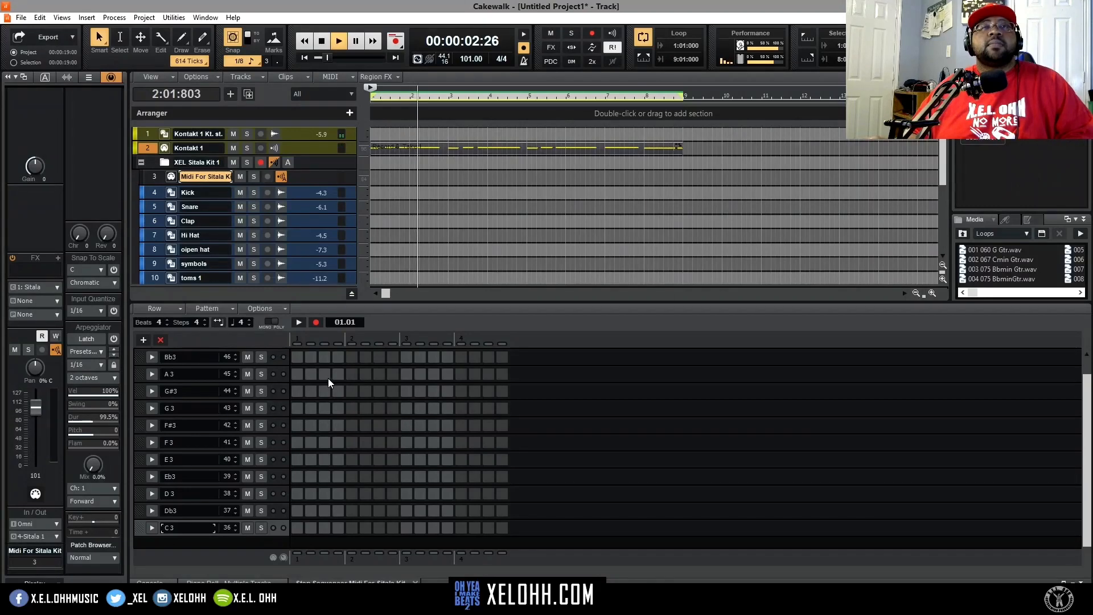
{"action": "key", "text": "space"}
Extend the step sequencer pattern to 16 beats and collapse the Inspector to make room for the whole grid.
{"action": "left_click", "coordinate": [166, 320]}
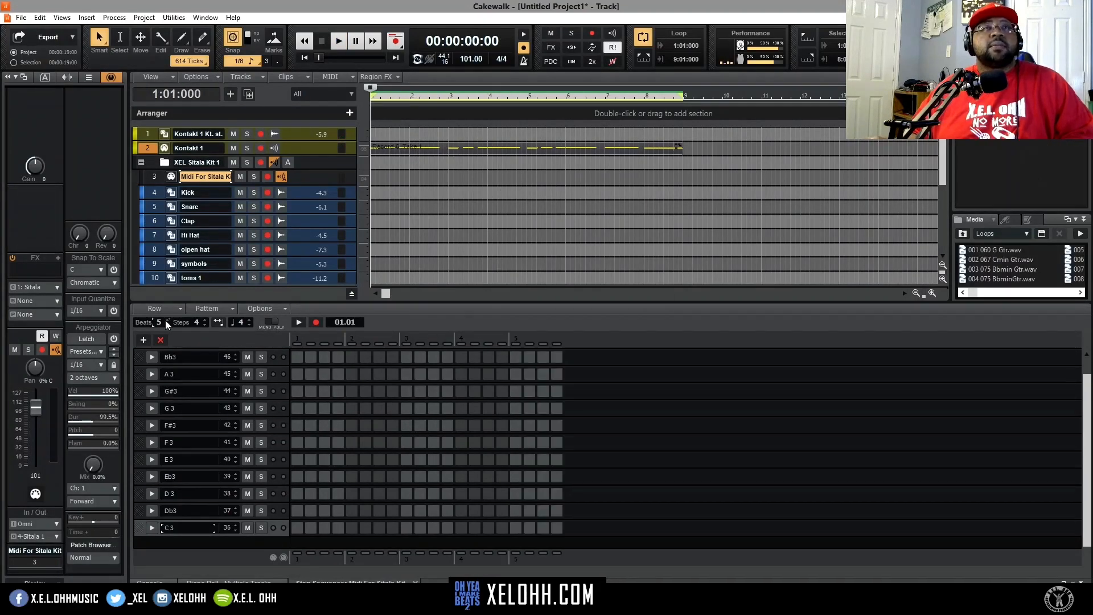
{"action": "left_click", "coordinate": [167, 319]}
{"action": "left_click", "coordinate": [167, 319]}
{"action": "left_click", "coordinate": [167, 319]}
{"action": "left_click", "coordinate": [166, 319]}
{"action": "left_click", "coordinate": [166, 319]}
{"action": "left_click", "coordinate": [167, 320]}
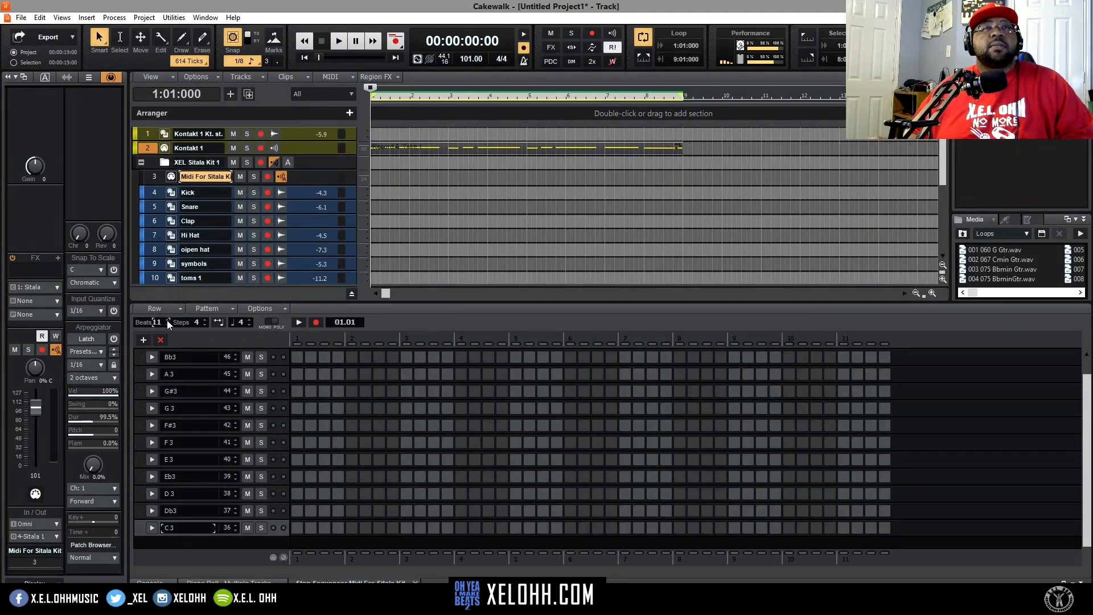
{"action": "left_click", "coordinate": [167, 320]}
{"action": "left_click", "coordinate": [167, 319]}
{"action": "left_click", "coordinate": [167, 319]}
{"action": "left_click", "coordinate": [167, 319]}
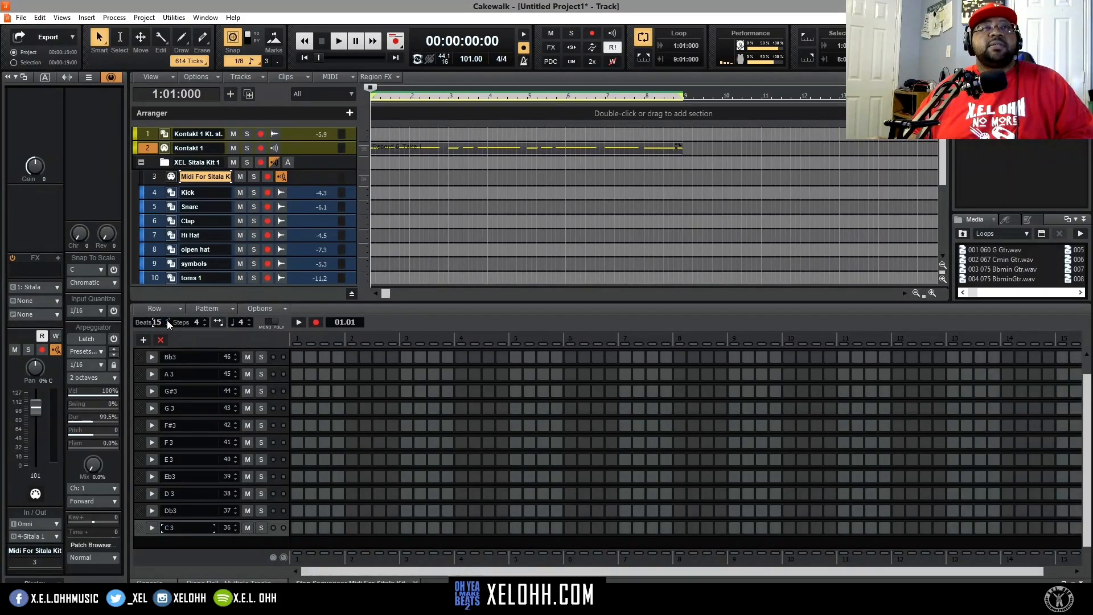
{"action": "left_click", "coordinate": [7, 79]}
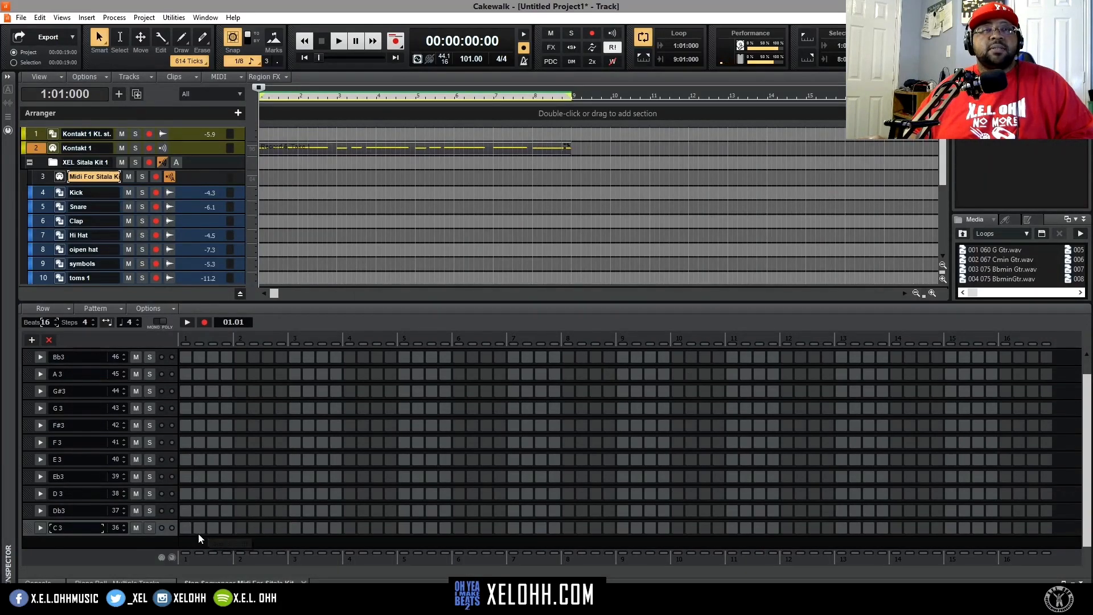
Place snare hits in the Db3 row on the first step of every even beat from 2 to 16.
{"action": "left_click", "coordinate": [239, 510]}
{"action": "left_click", "coordinate": [350, 511]}
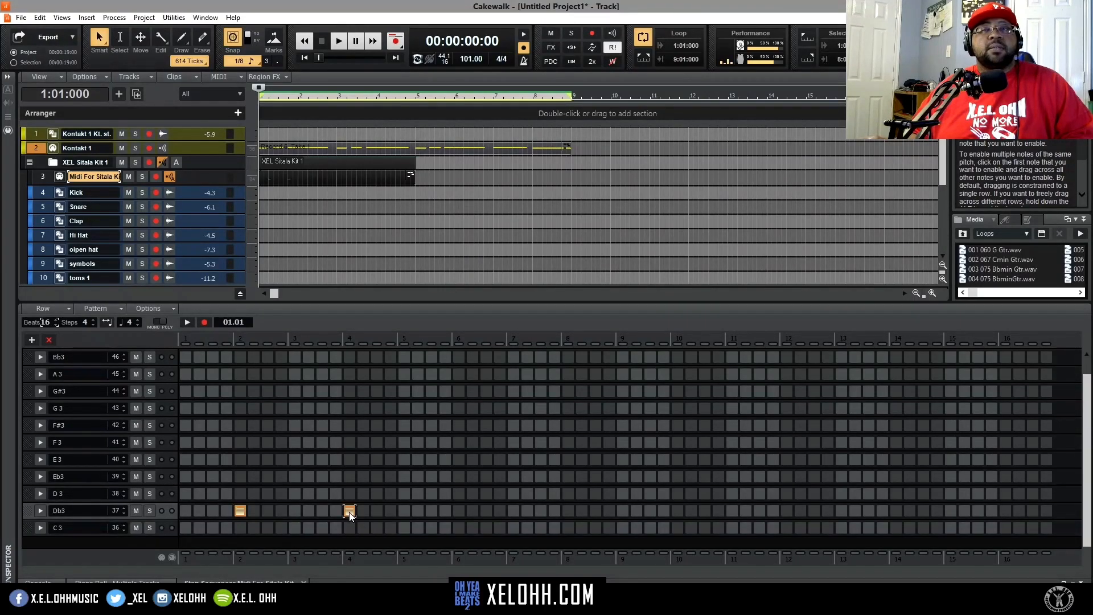
{"action": "left_click", "coordinate": [460, 510]}
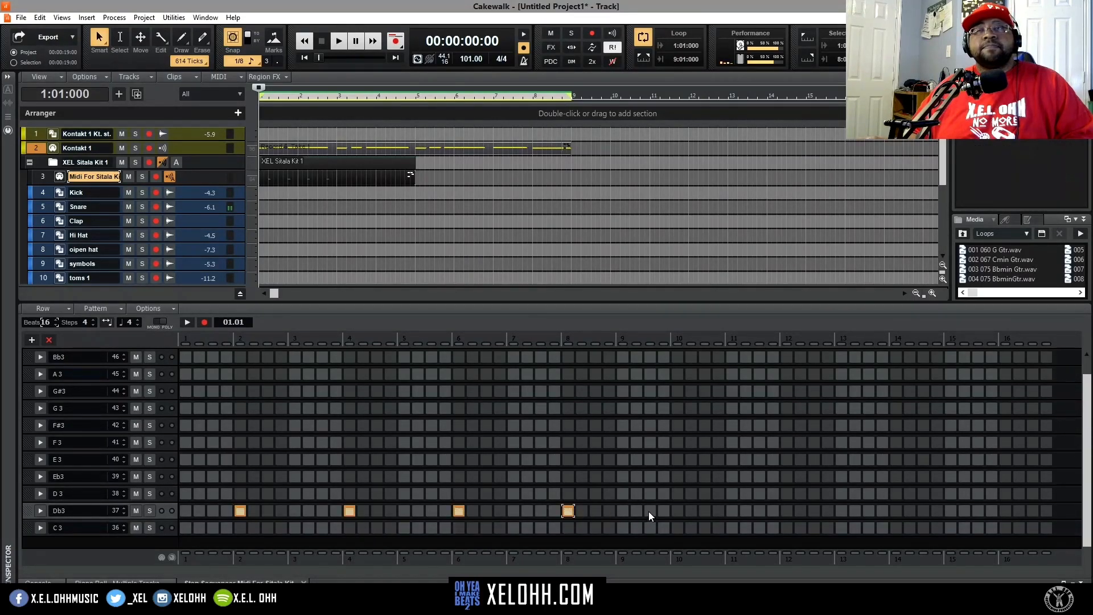
{"action": "left_click", "coordinate": [677, 509]}
{"action": "left_click_drag", "start_coordinate": [772, 510], "coordinate": [791, 506]}
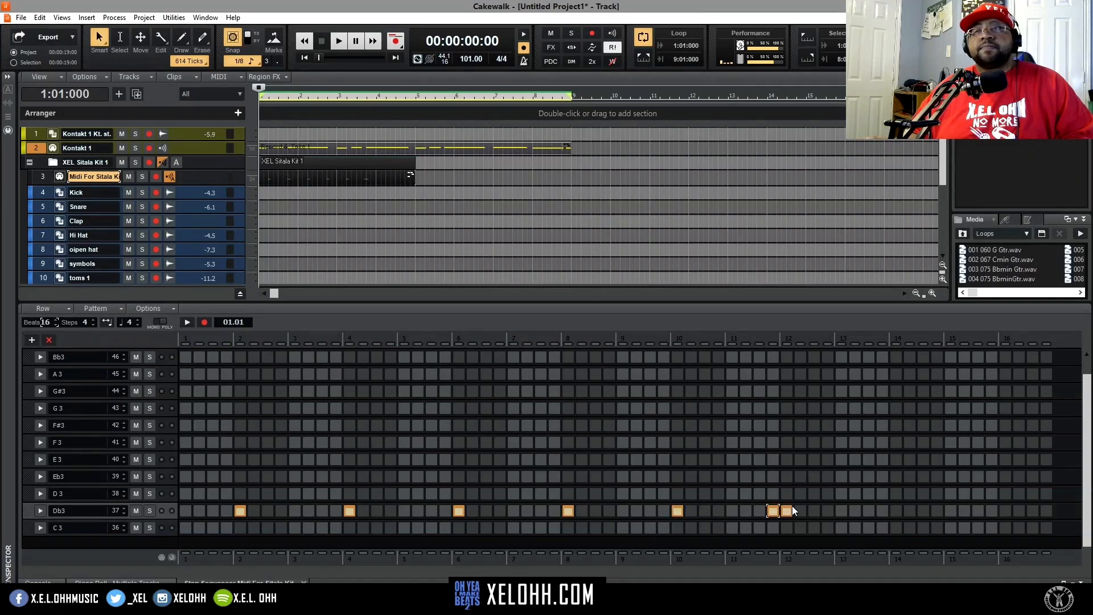
{"action": "left_click", "coordinate": [896, 511]}
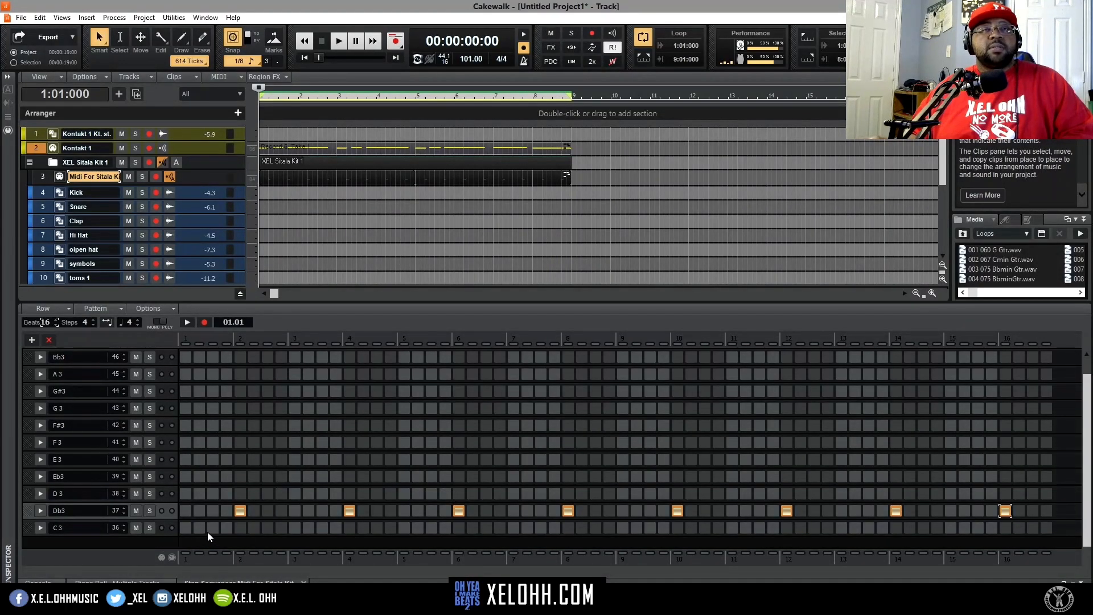
Start playback and fill every 2 steps of the Eb3 hi-hat row.
{"action": "key", "text": "space"}
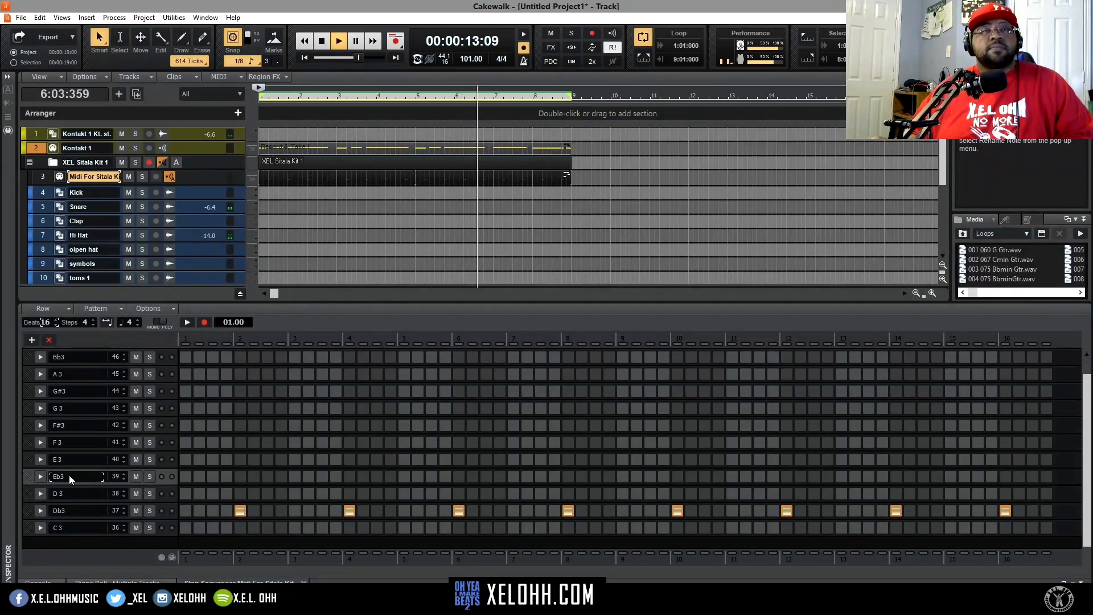
{"action": "right_click", "coordinate": [172, 483]}
{"action": "mouse_move", "coordinate": [289, 482]}
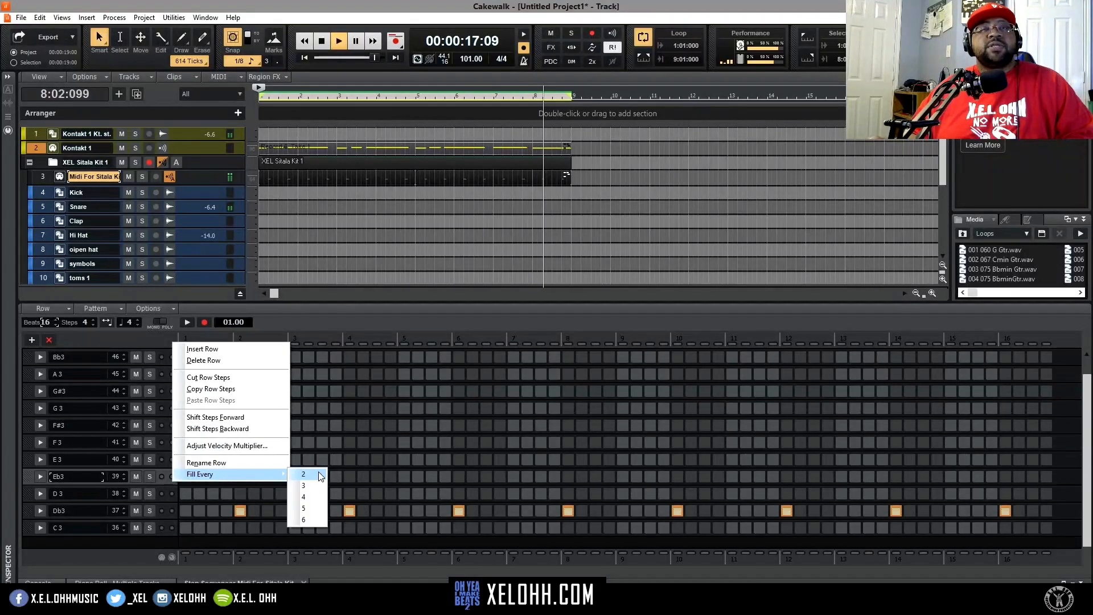
{"action": "left_click", "coordinate": [318, 473]}
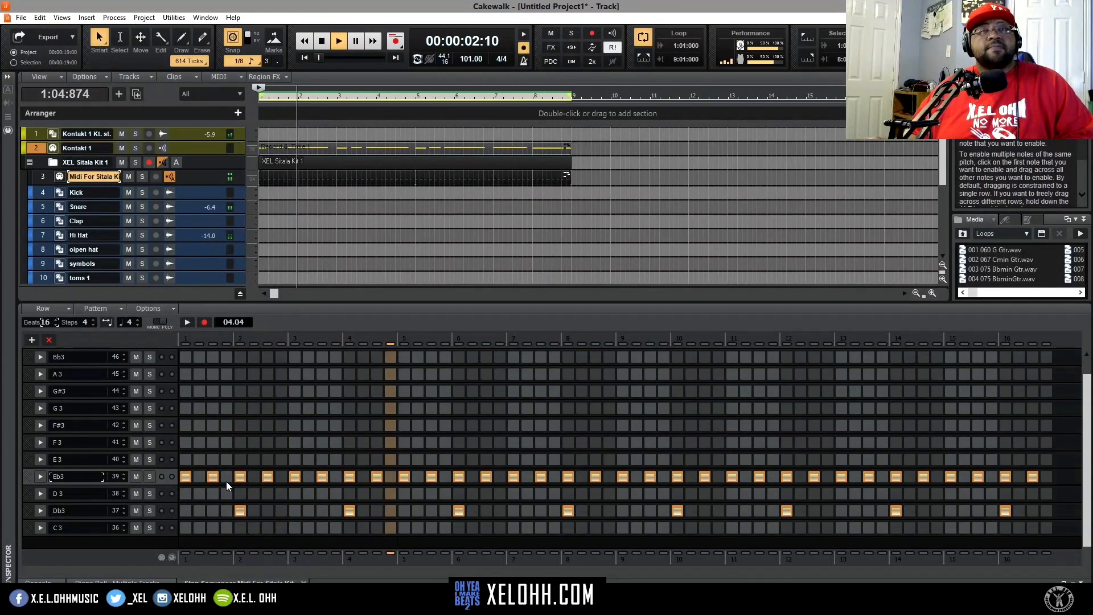
Lower the velocity of every second hi-hat hit in the Eb3 row to about 60 across all 16 beats.
{"action": "left_click", "coordinate": [40, 475]}
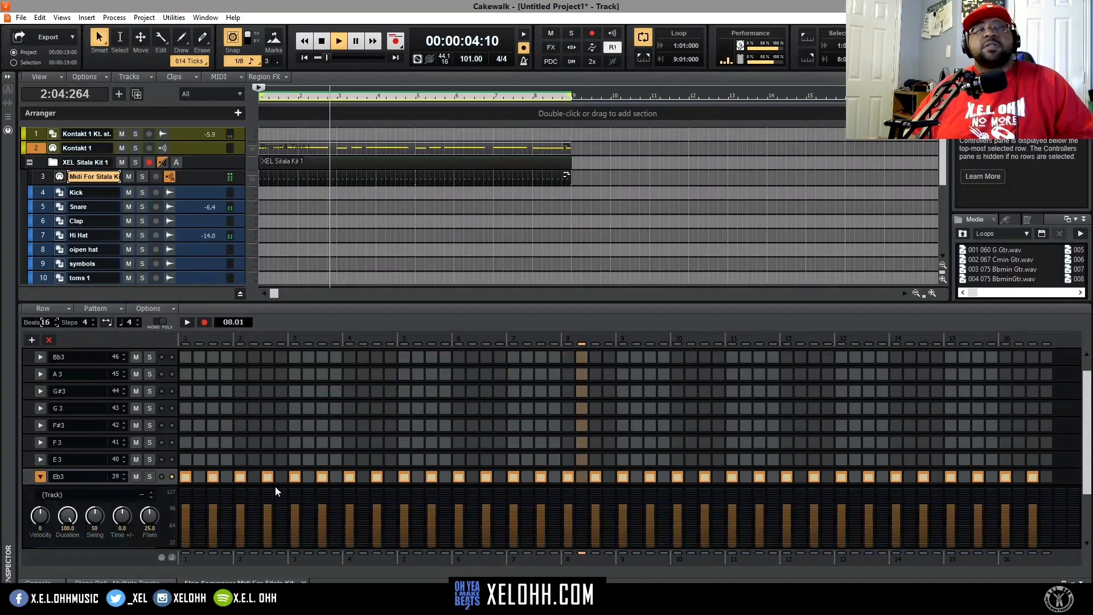
{"action": "left_click", "coordinate": [213, 527]}
{"action": "left_click", "coordinate": [268, 527]}
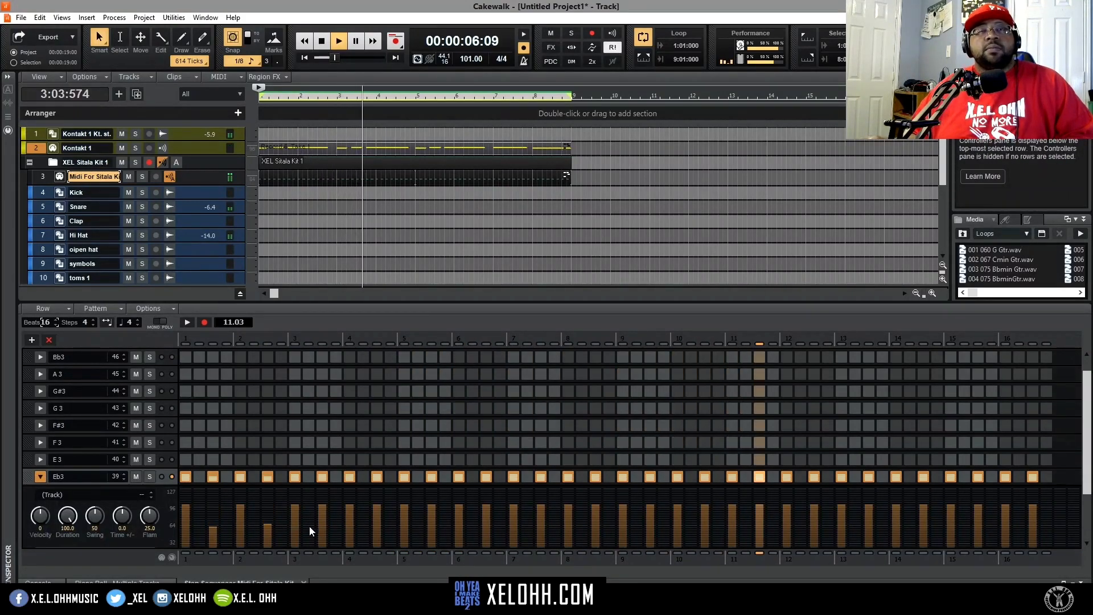
{"action": "left_click", "coordinate": [322, 527]}
{"action": "left_click", "coordinate": [376, 528]}
{"action": "left_click", "coordinate": [431, 527]}
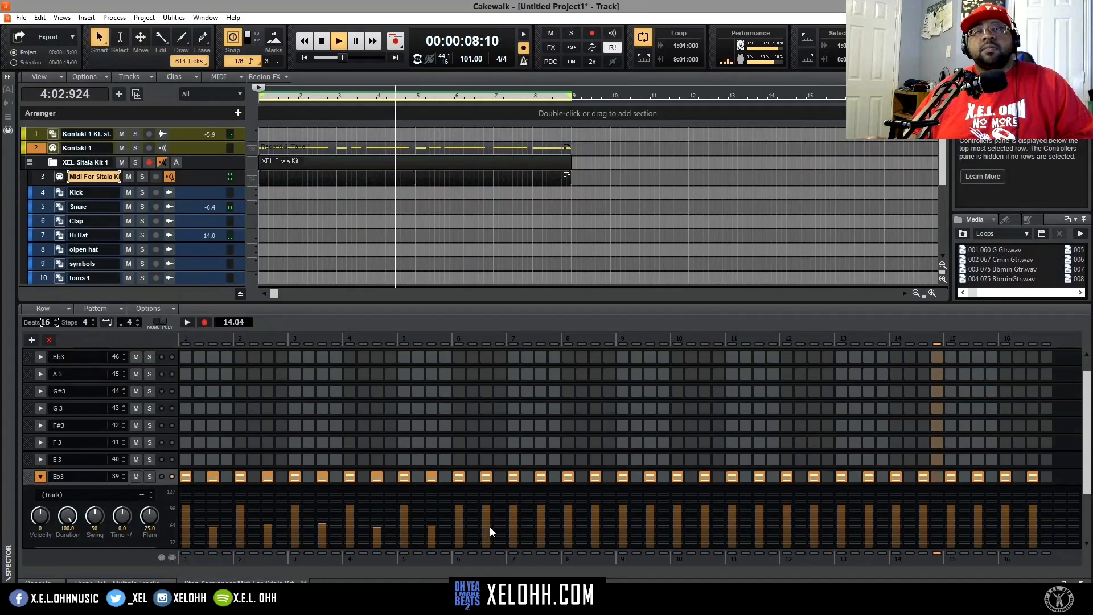
{"action": "left_click", "coordinate": [486, 527]}
{"action": "left_click", "coordinate": [541, 527]}
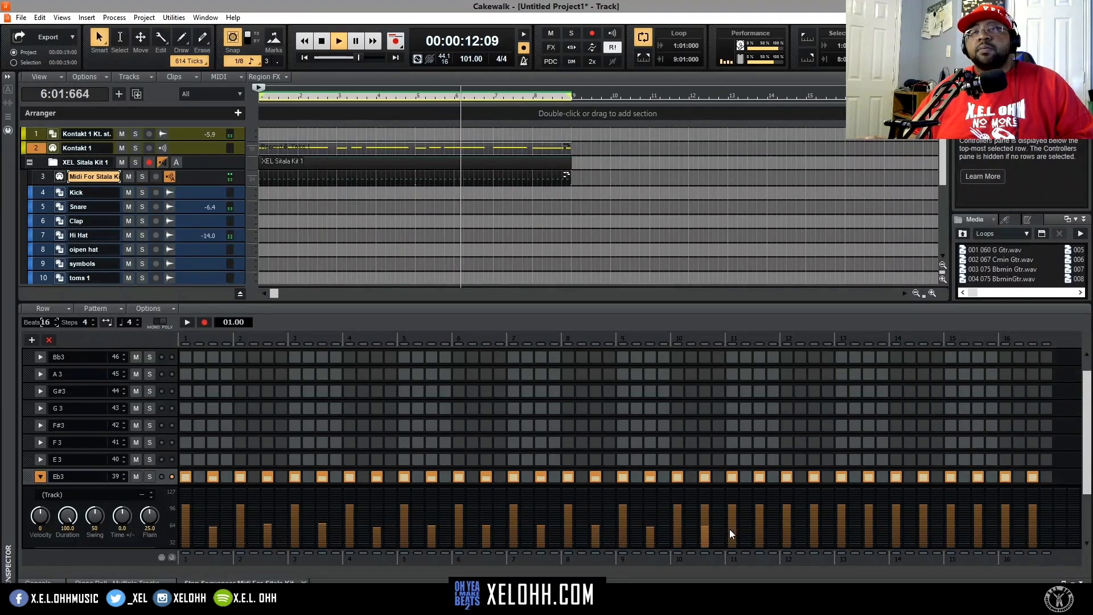
{"action": "left_click", "coordinate": [814, 529]}
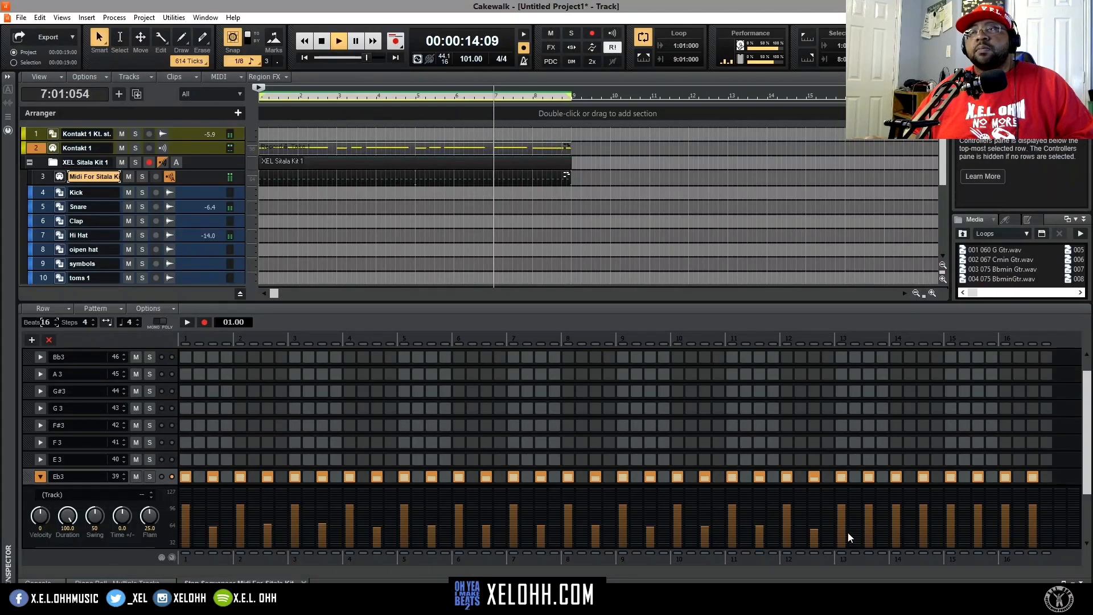
{"action": "left_click", "coordinate": [977, 528]}
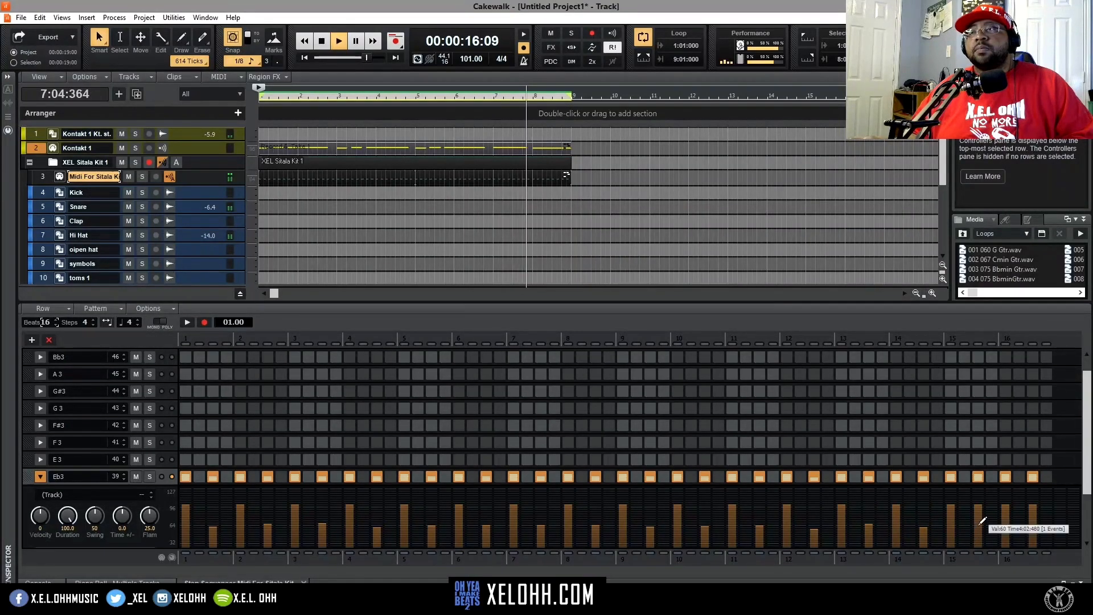
{"action": "left_click", "coordinate": [1033, 528]}
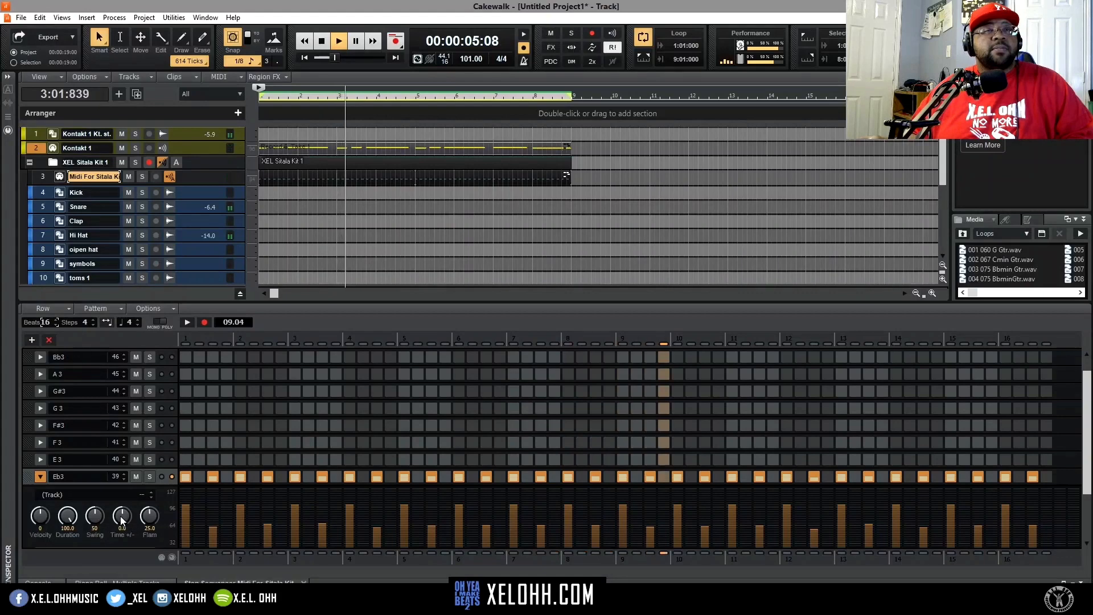
Raise the Eb3 row's time offset slightly and collapse the row's controllers.
{"action": "left_click_drag", "start_coordinate": [122, 517], "coordinate": [121, 508]}
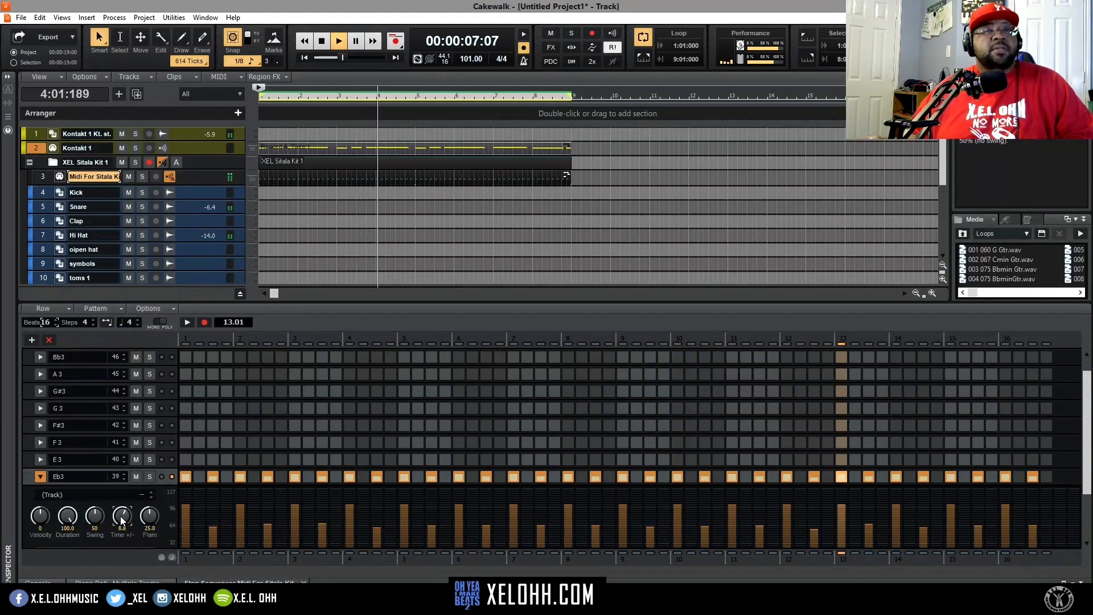
{"action": "mouse_move", "coordinate": [93, 518]}
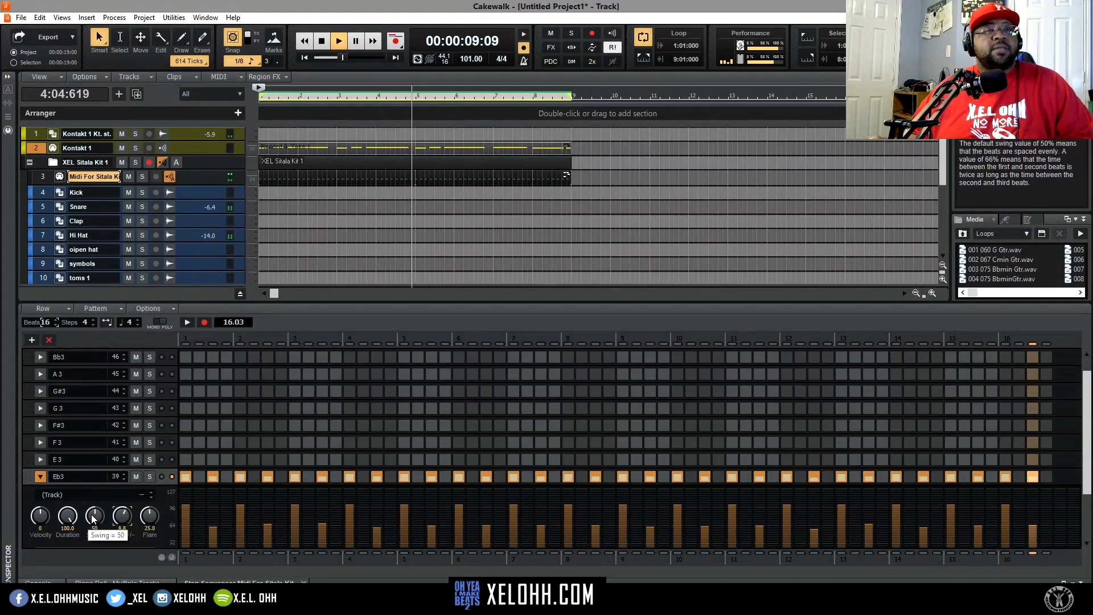
{"action": "left_click", "coordinate": [38, 476]}
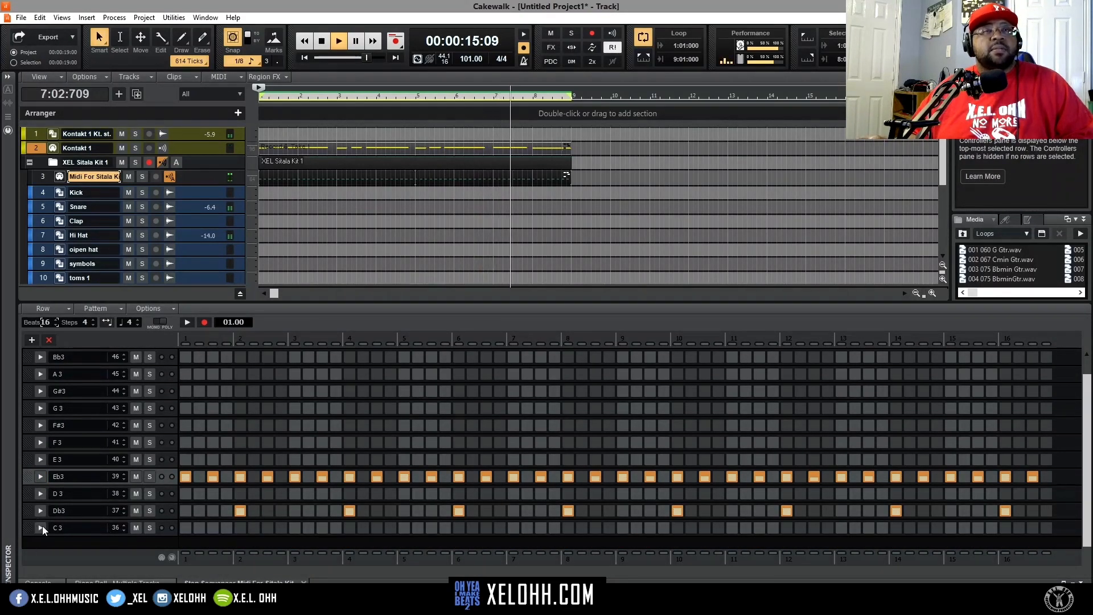
Place kicks in the C 3 row on beat 1 steps 1 and 3 and beat 2 step 3, replaying from the start.
{"action": "left_click", "coordinate": [185, 528]}
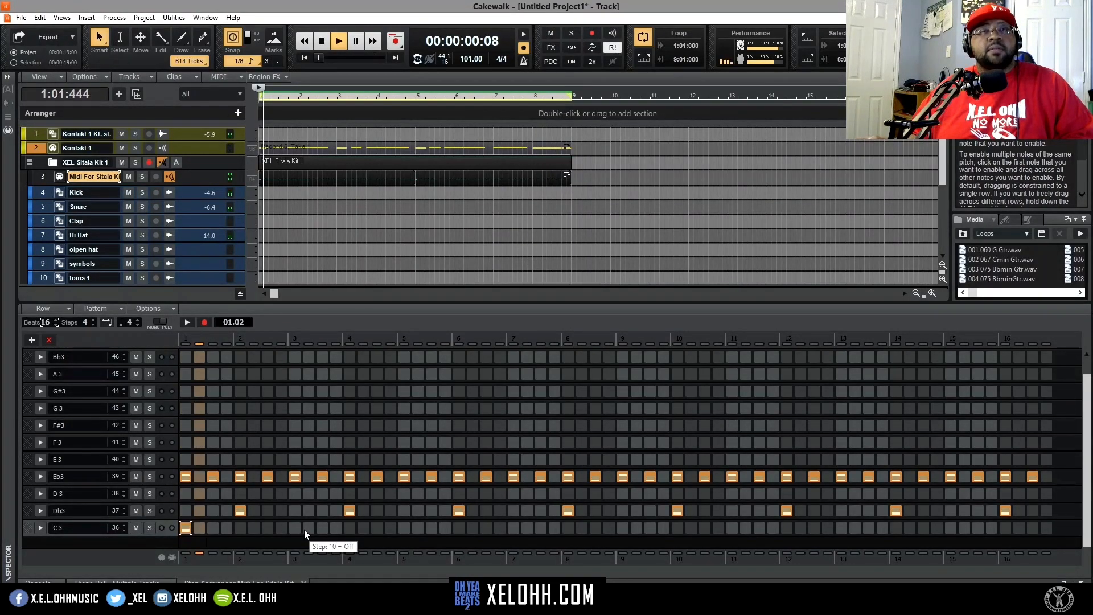
{"action": "key", "text": "space"}
{"action": "key", "text": "space"}
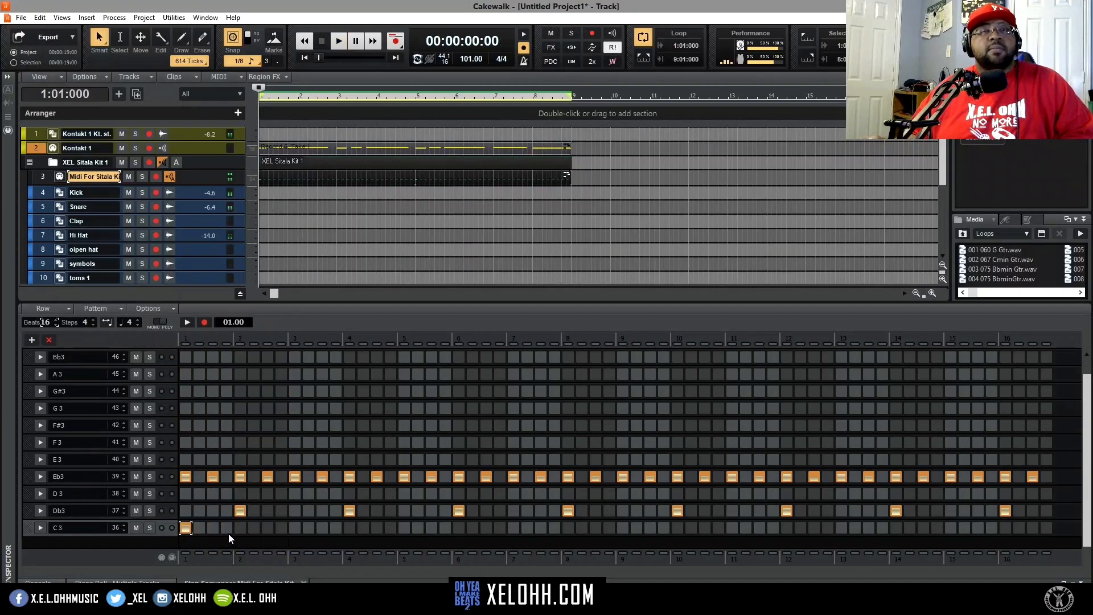
{"action": "left_click", "coordinate": [213, 528]}
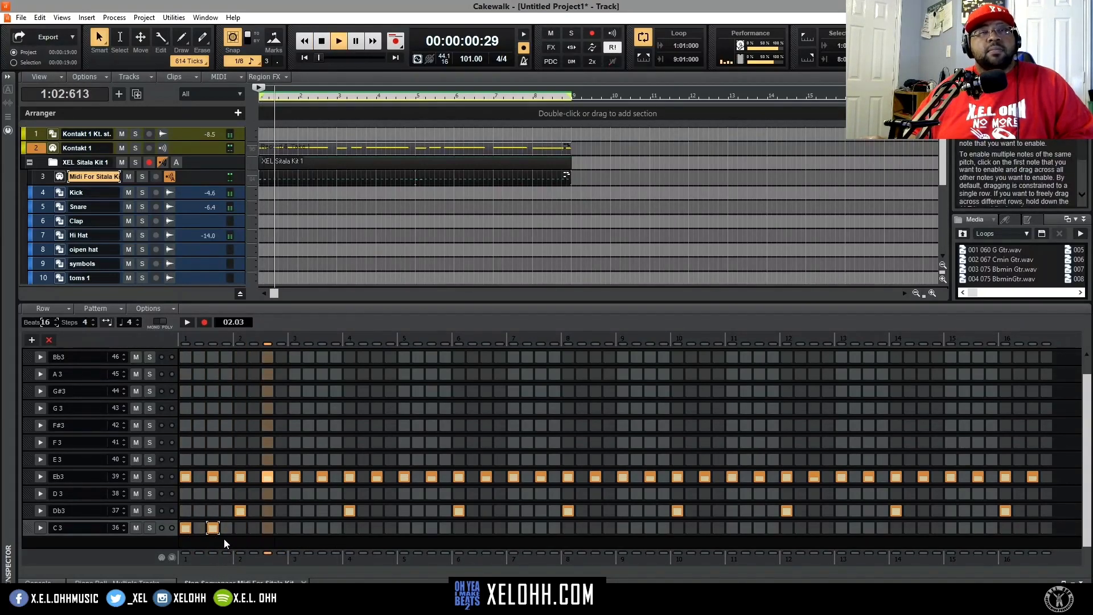
{"action": "key", "text": "space"}
{"action": "key", "text": "space"}
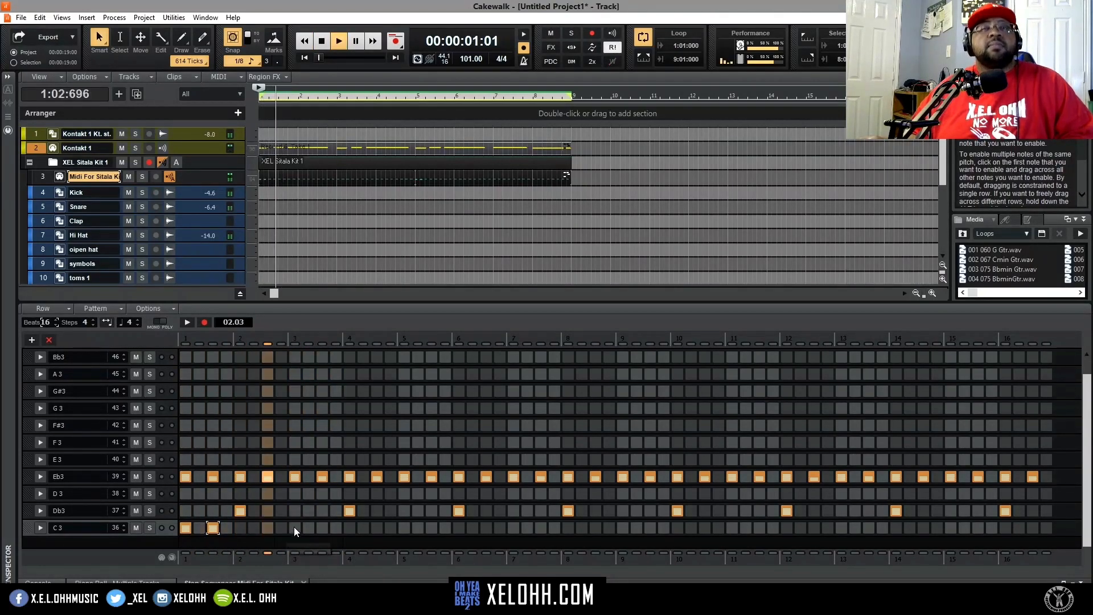
{"action": "key", "text": "space"}
{"action": "key", "text": "space"}
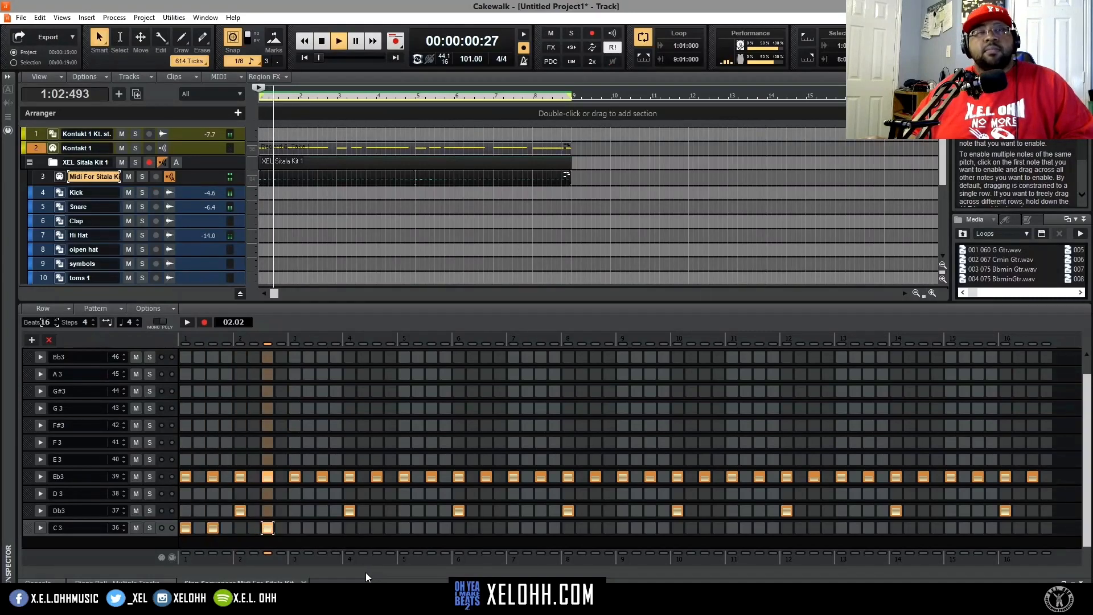
{"action": "left_click", "coordinate": [310, 527]}
{"action": "key", "text": "space"}
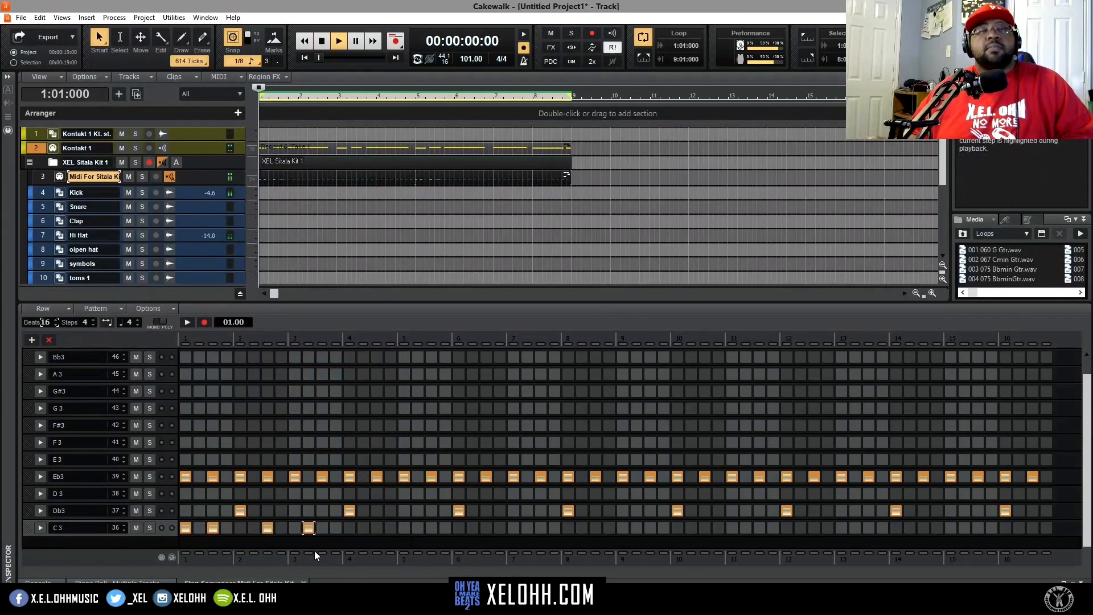
{"action": "key", "text": "space"}
{"action": "key", "text": "space"}
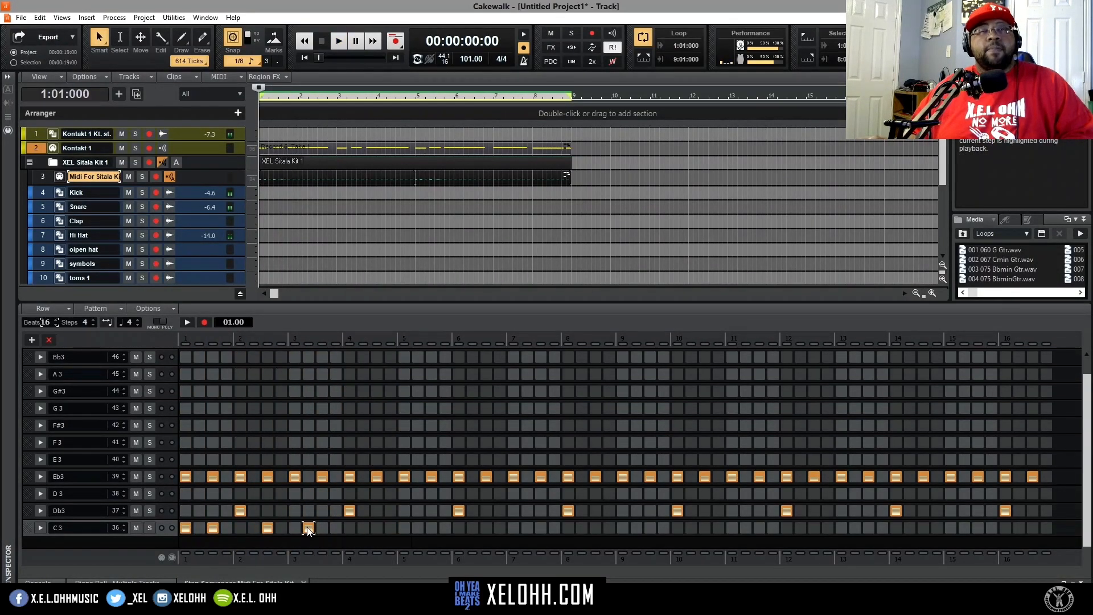
{"action": "left_click", "coordinate": [308, 529]}
Place a kick in the C 3 row on beat 3 step 3 and replay the pattern from the start.
{"action": "left_click", "coordinate": [322, 528]}
{"action": "key", "text": "space"}
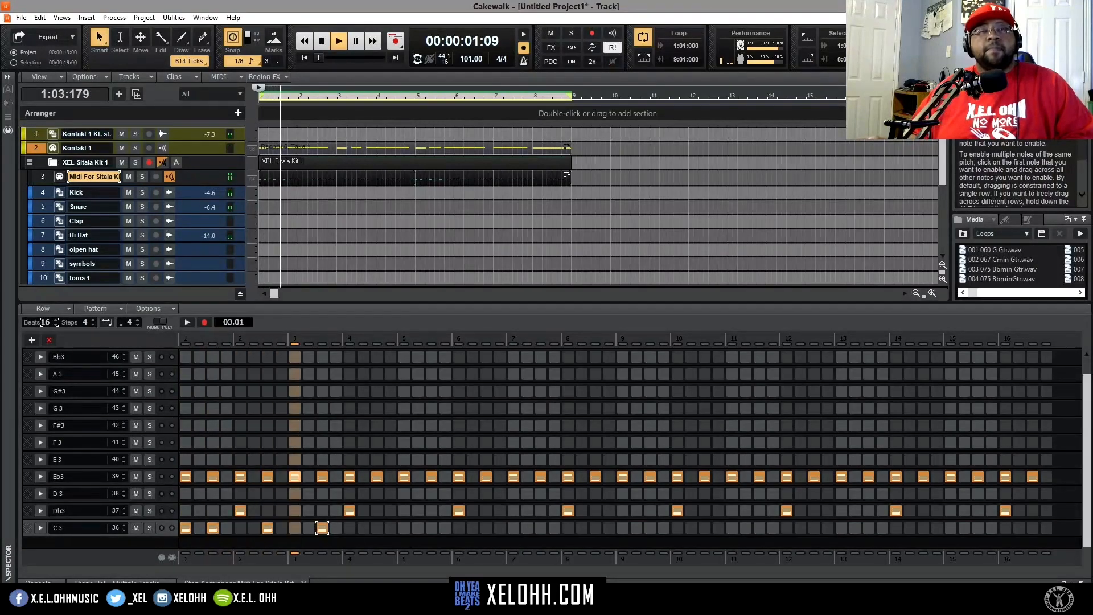
{"action": "key", "text": "space"}
{"action": "key", "text": "space"}
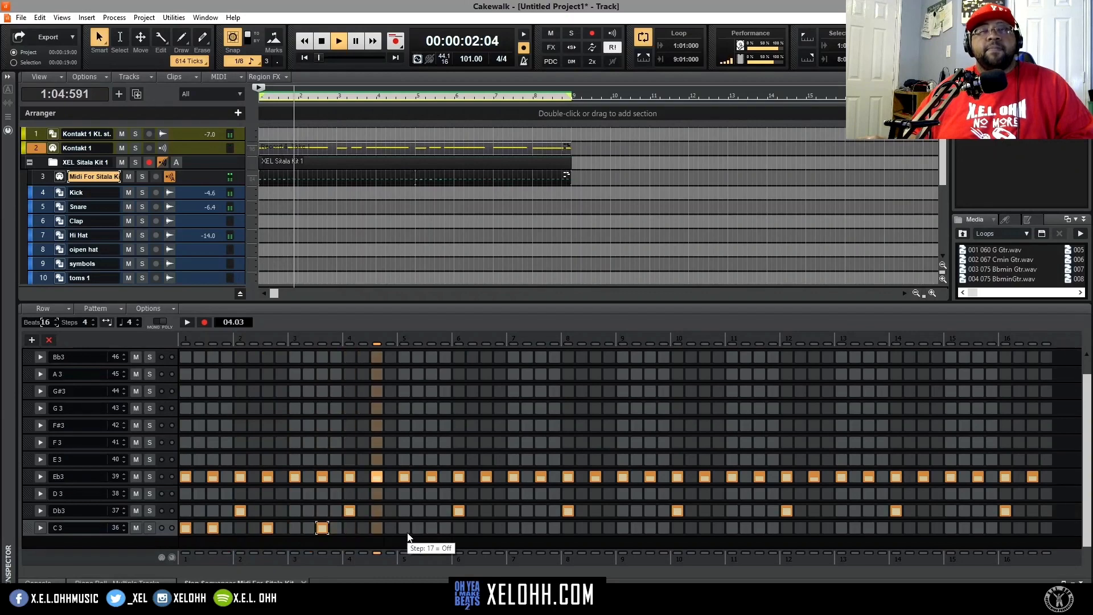
Add kicks on beat 5 steps 1 and 3 and beat 7 step 1, replaying the pattern after the additions.
{"action": "left_click", "coordinate": [405, 528]}
{"action": "left_click", "coordinate": [431, 528]}
{"action": "key", "text": "space"}
{"action": "key", "text": "space"}
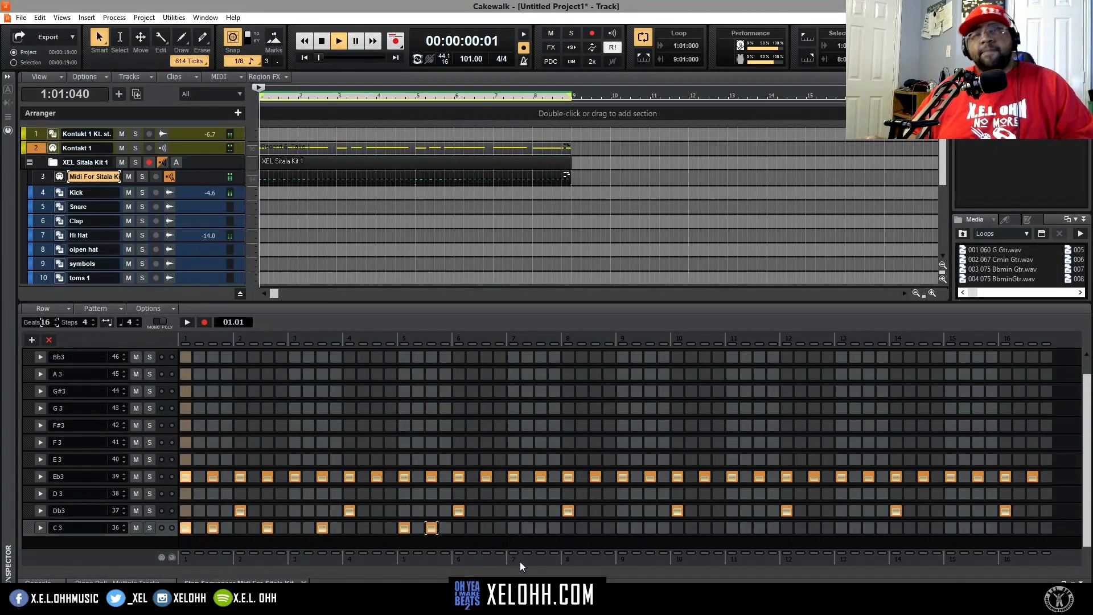
{"action": "left_click", "coordinate": [513, 527]}
{"action": "key", "text": "space"}
{"action": "key", "text": "space"}
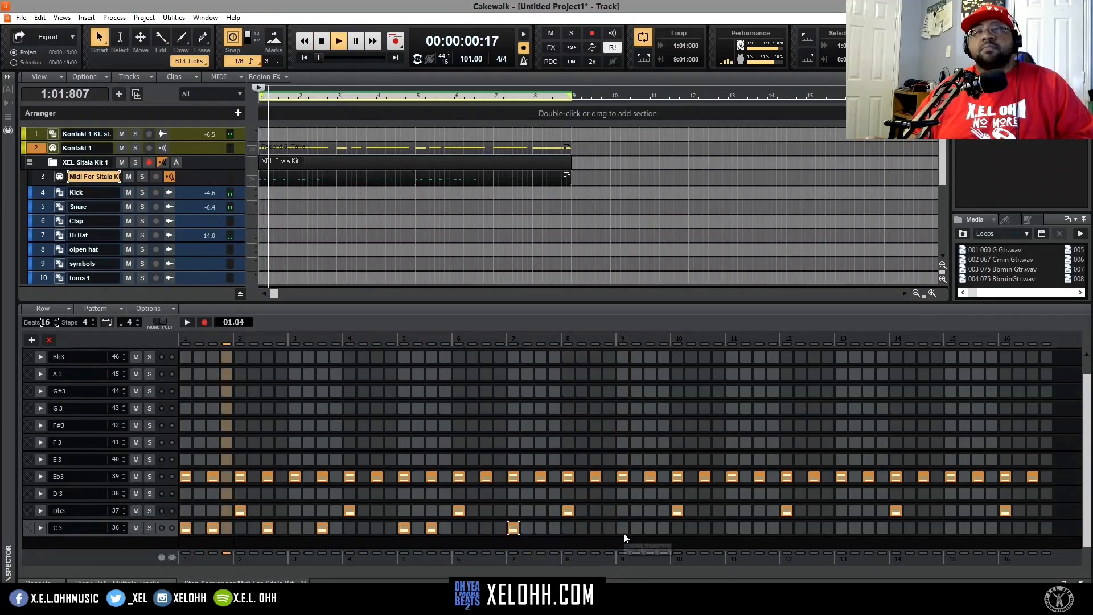
Stop playback and add kicks on steps 1 and 3 of beats 9 and 13, and on step 3 of beats 10 and 11.
{"action": "key", "text": "space"}
{"action": "left_click", "coordinate": [622, 528]}
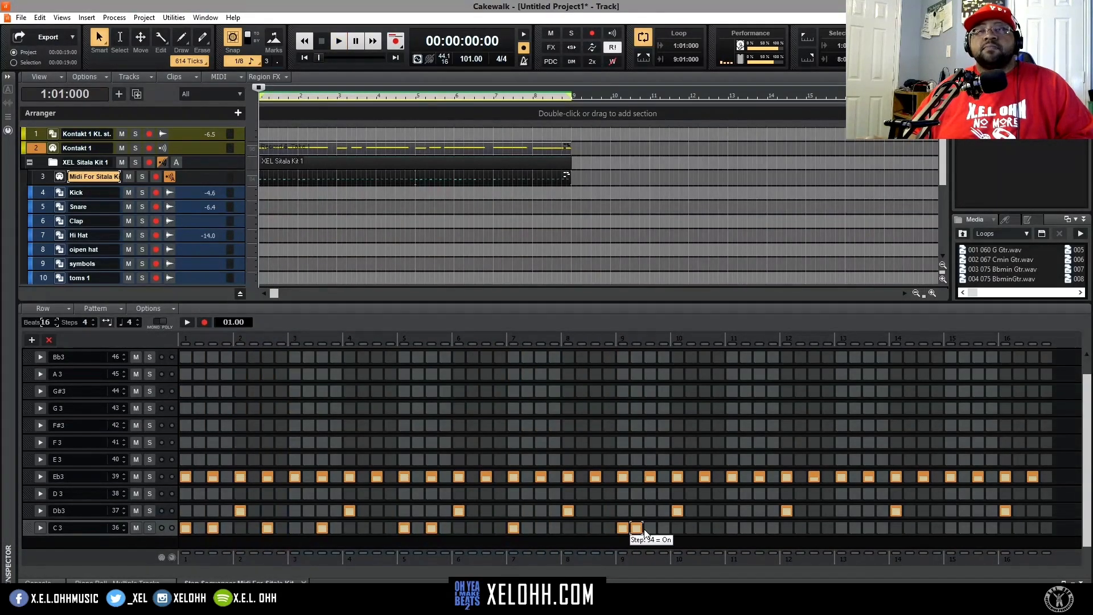
{"action": "left_click", "coordinate": [650, 528]}
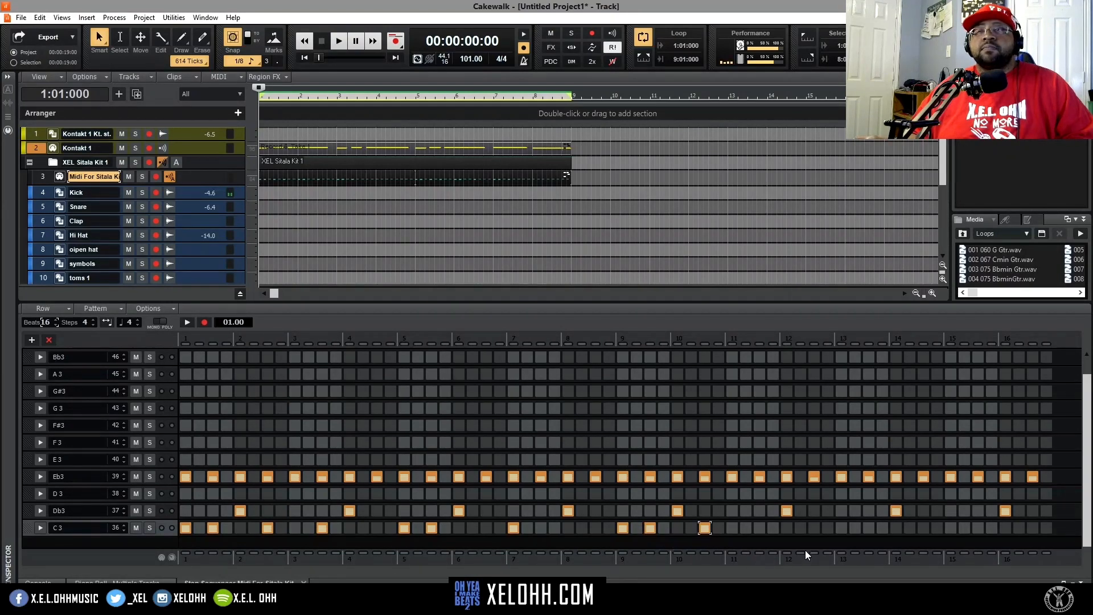
{"action": "left_click", "coordinate": [844, 529]}
{"action": "left_click", "coordinate": [868, 528]}
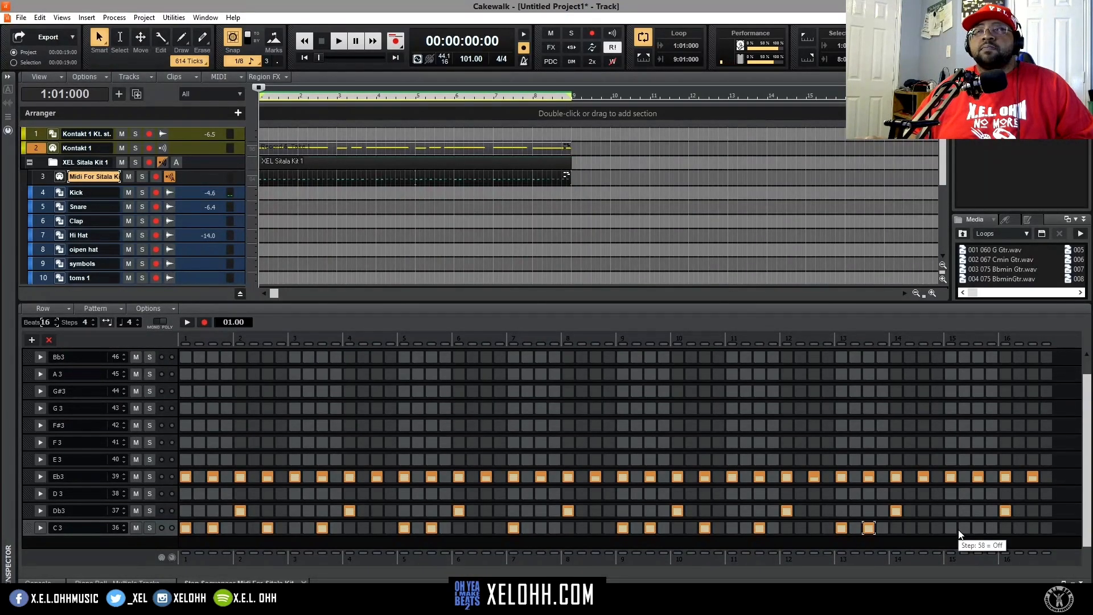
Play the pattern and shift the C 3 kicks on beats 7 and 15 from step 1 to step 2.
{"action": "key", "text": "space"}
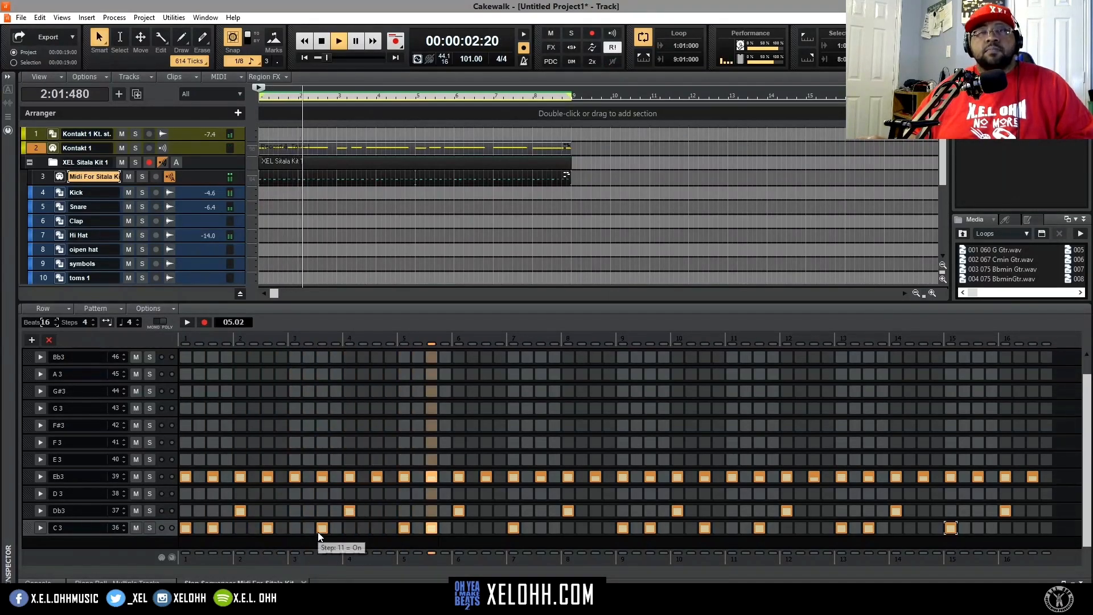
{"action": "left_click", "coordinate": [514, 527]}
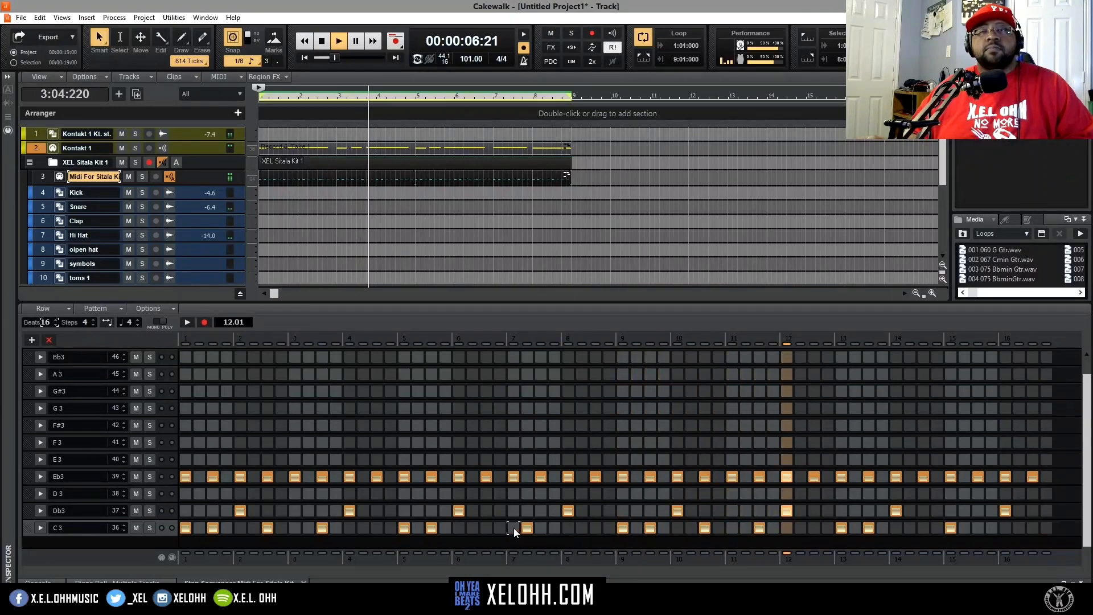
{"action": "left_click", "coordinate": [949, 528]}
{"action": "left_click", "coordinate": [976, 527]}
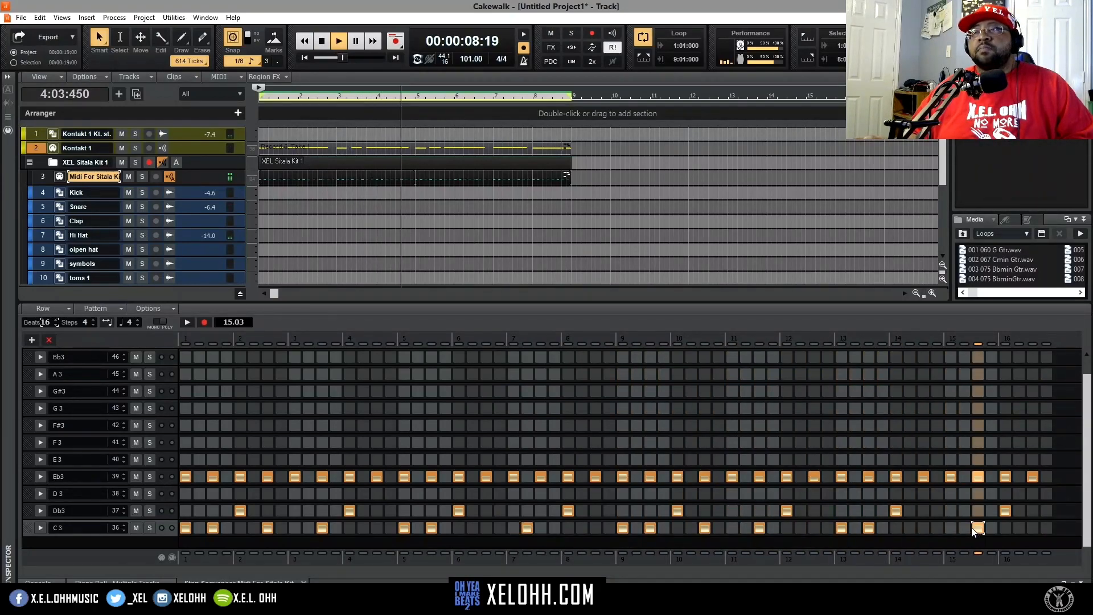
{"action": "left_click", "coordinate": [966, 528]}
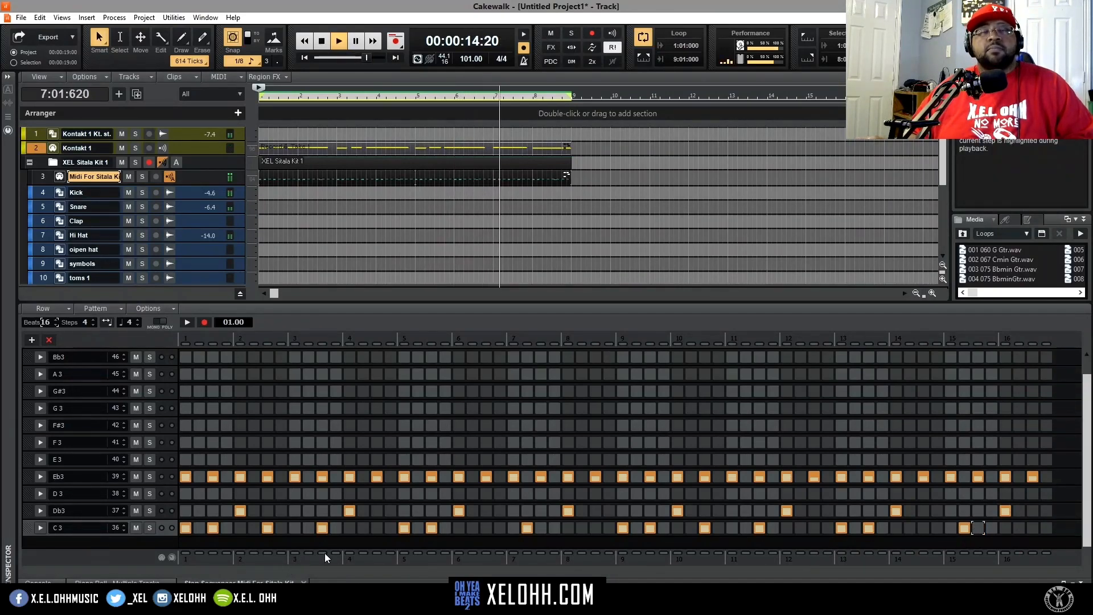
Replay the pattern, shift the C 3 kicks on beats 7 and 15 to step 3, and replay from the start.
{"action": "key", "text": "space"}
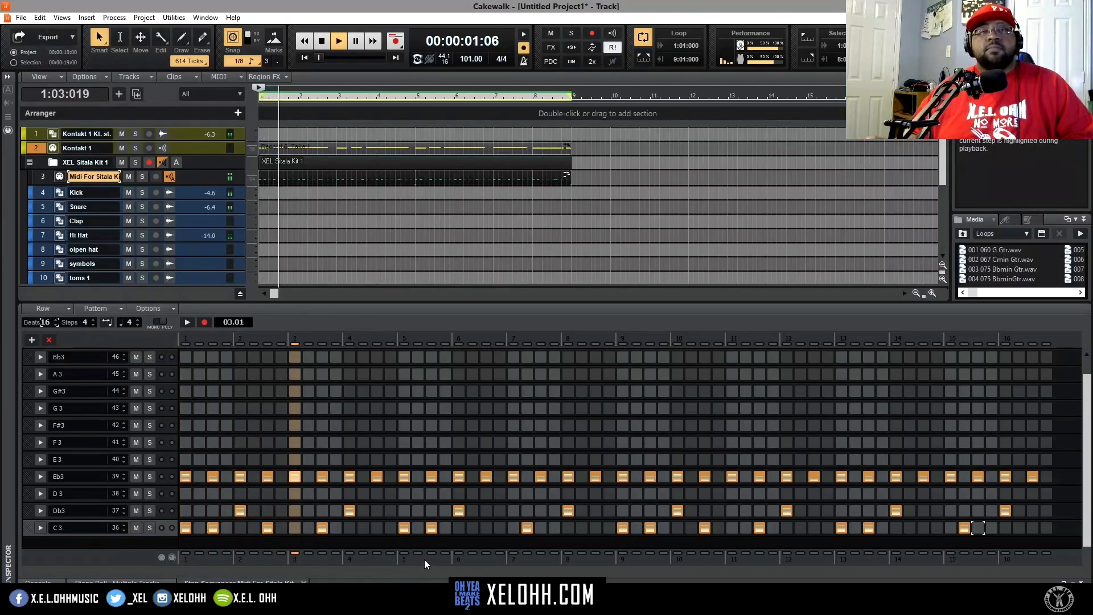
{"action": "left_click", "coordinate": [527, 528]}
{"action": "left_click", "coordinate": [540, 527]}
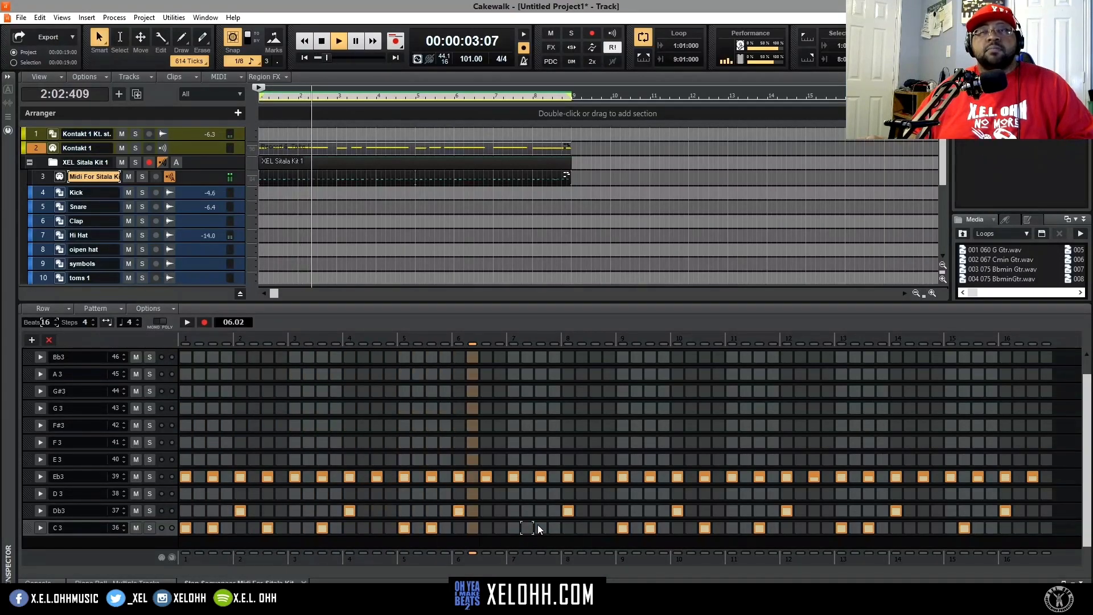
{"action": "key", "text": "space"}
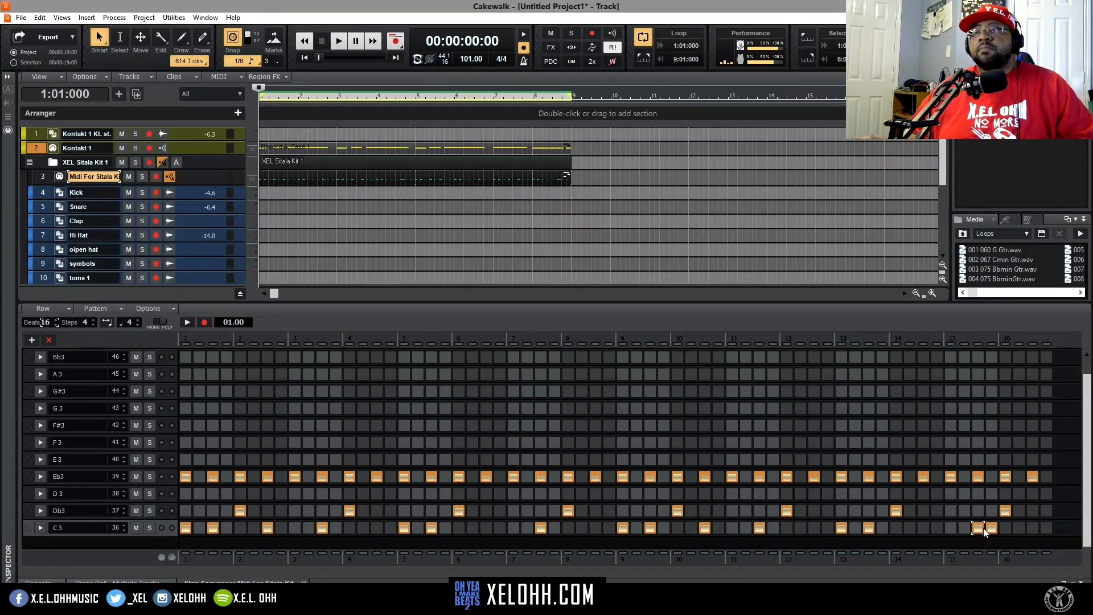
{"action": "key", "text": "space"}
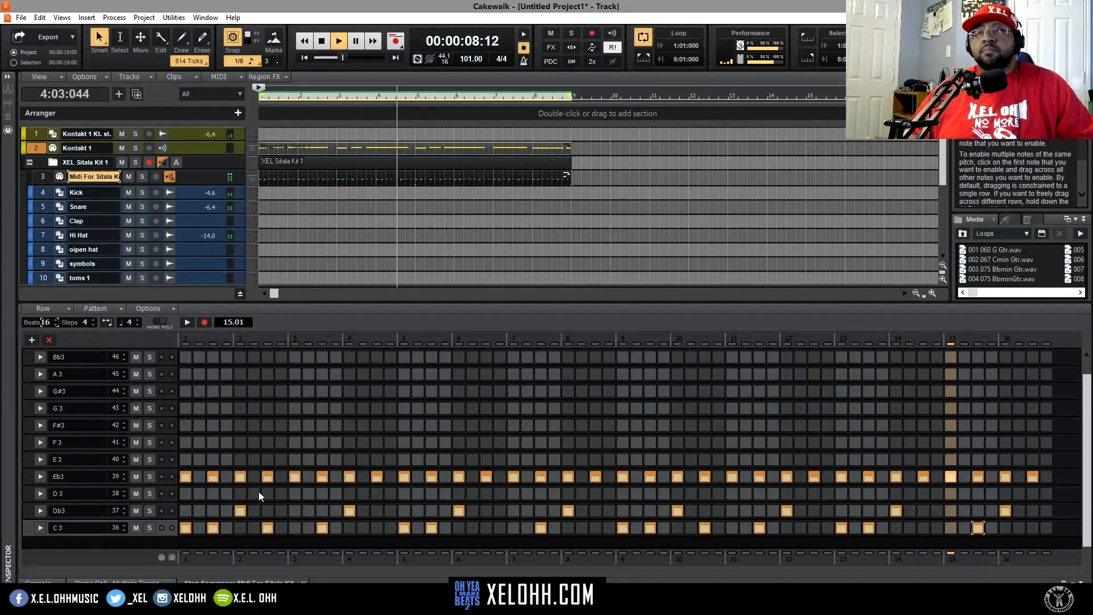
Raise the velocity of every kick in the C 3 row to about 127 and collapse the row's velocity lane.
{"action": "left_click", "coordinate": [38, 527]}
{"action": "scroll", "coordinate": [238, 524], "scroll_direction": "down", "scroll_amount": 2}
{"action": "scroll", "coordinate": [240, 527], "scroll_direction": "down", "scroll_amount": 3}
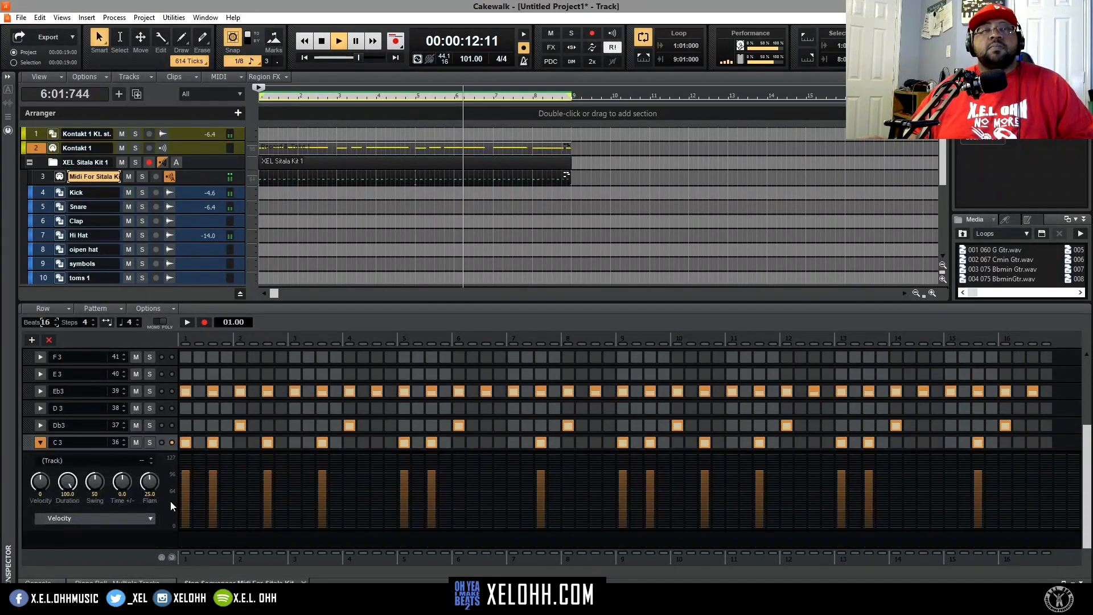
{"action": "left_click", "coordinate": [186, 457]}
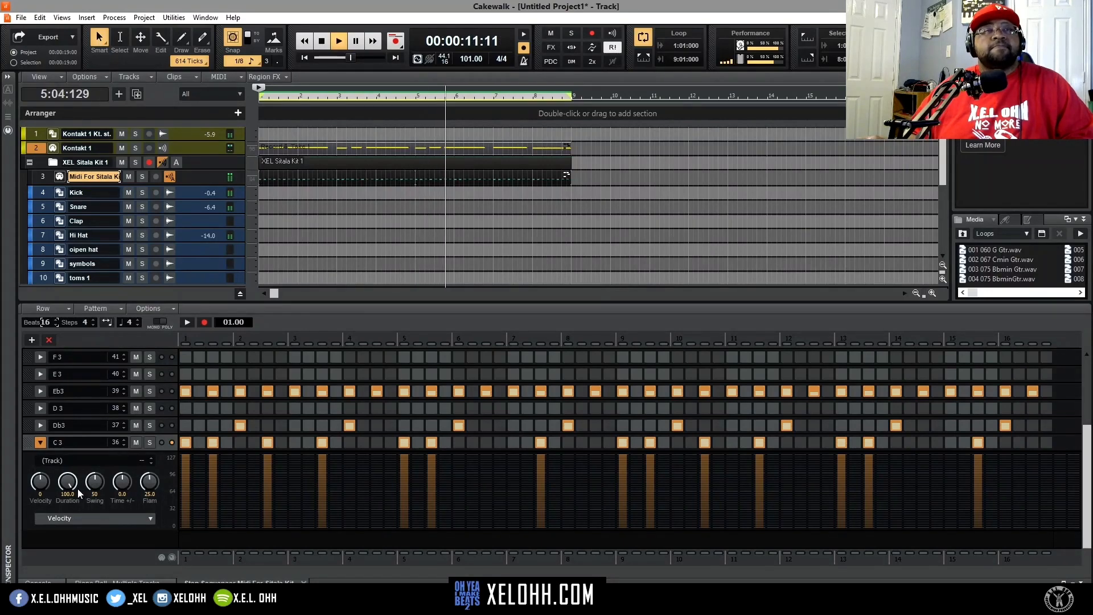
{"action": "left_click", "coordinate": [36, 441]}
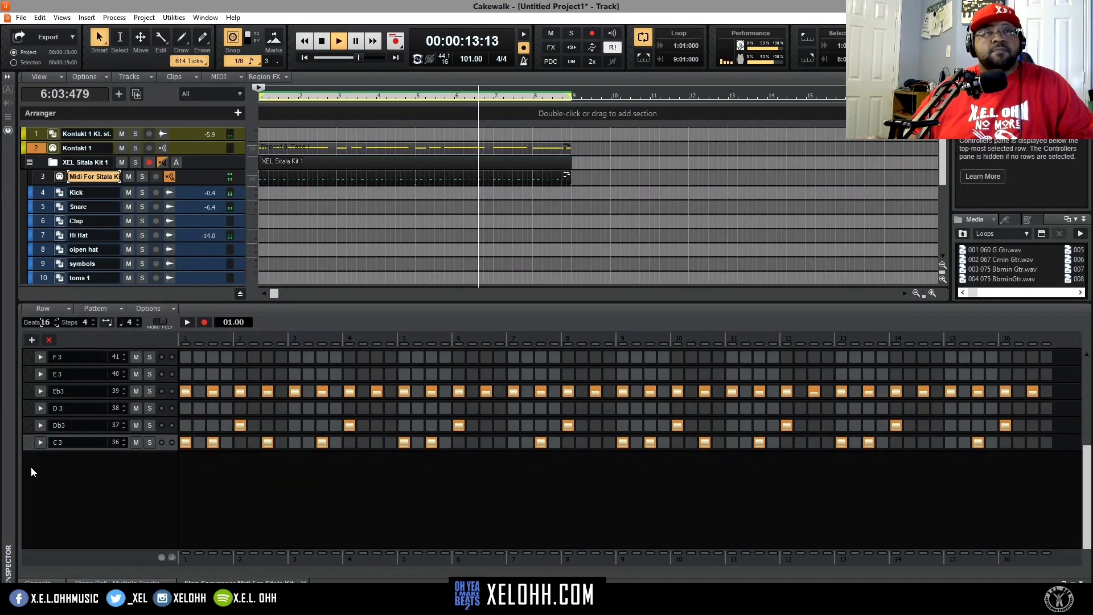
Try an extra hi-hat hit in the Eb3 row on beat 1 step 2, audition it from the start, and remove it.
{"action": "scroll", "coordinate": [220, 490], "scroll_direction": "up", "scroll_amount": 2}
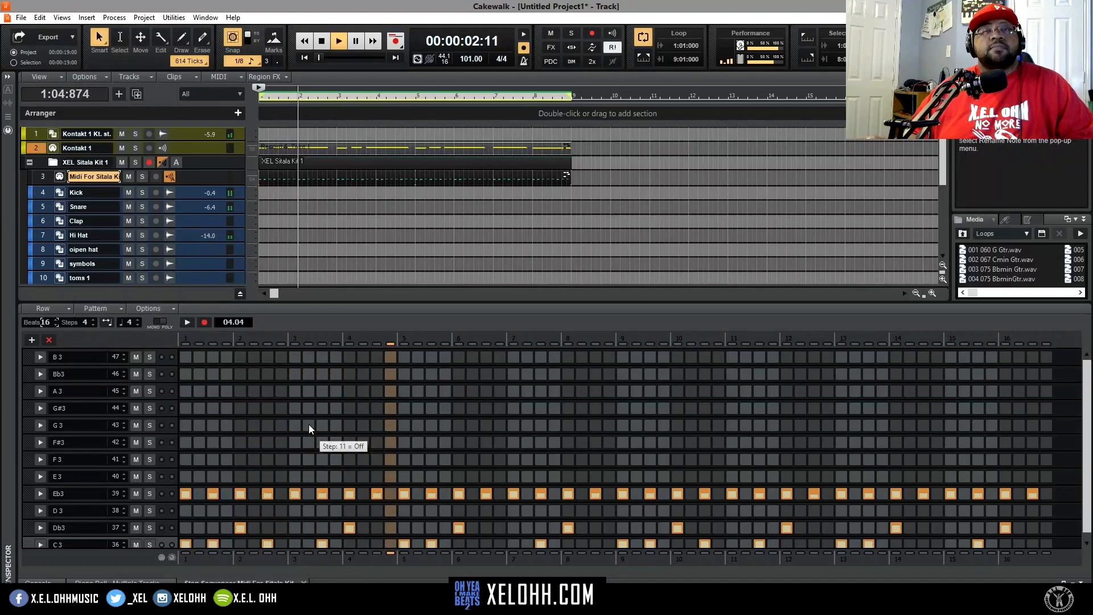
{"action": "key", "text": "space"}
{"action": "key", "text": "space"}
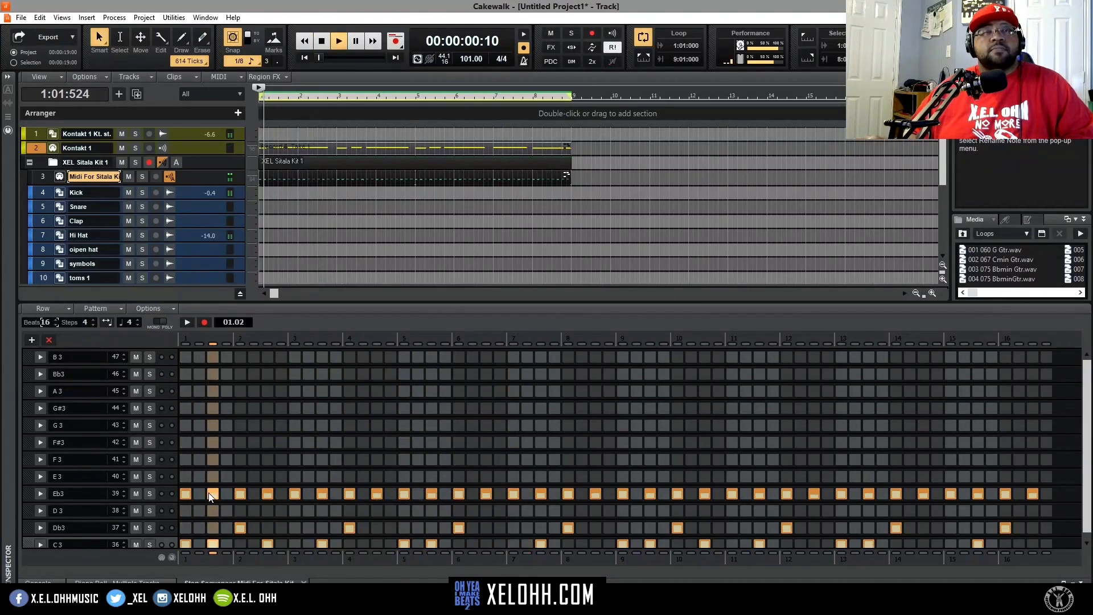
{"action": "key", "text": "space"}
{"action": "left_click", "coordinate": [202, 493]}
{"action": "key", "text": "space"}
{"action": "key", "text": "space"}
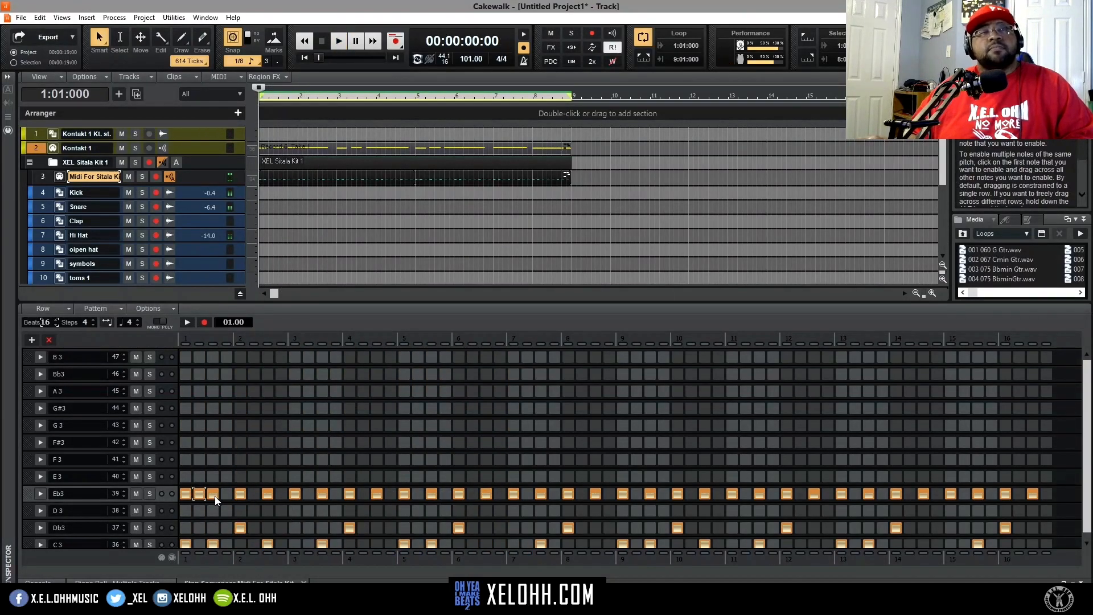
{"action": "key", "text": "space"}
{"action": "key", "text": "space"}
{"action": "left_click", "coordinate": [200, 495]}
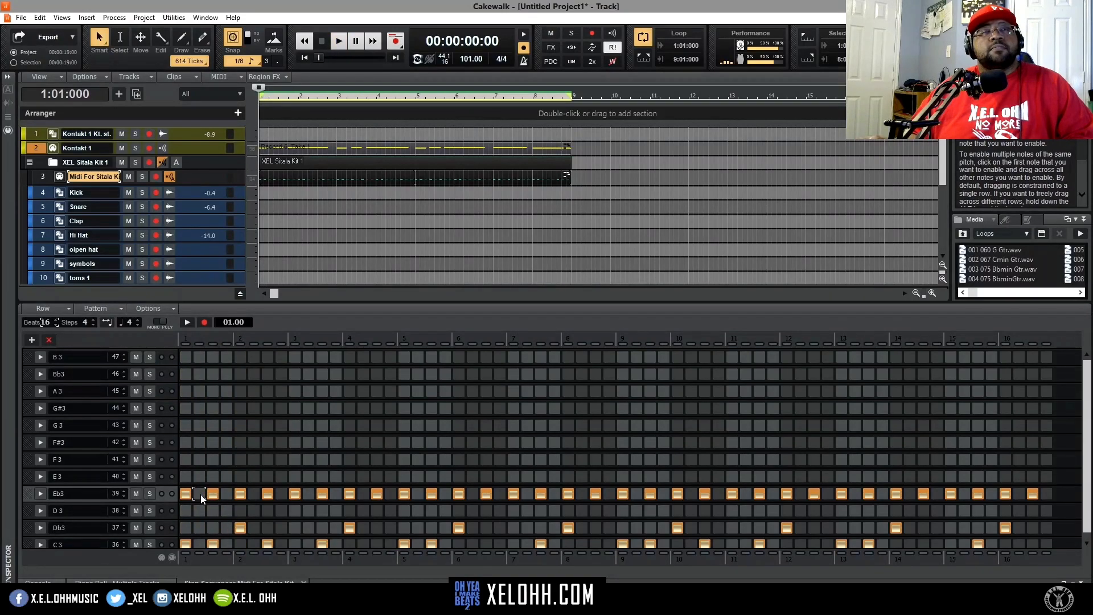
Audition the E 3 open hat and place it on step 3 of beats 1, 5, 9 and 13, replaying the pattern.
{"action": "left_click", "coordinate": [70, 476]}
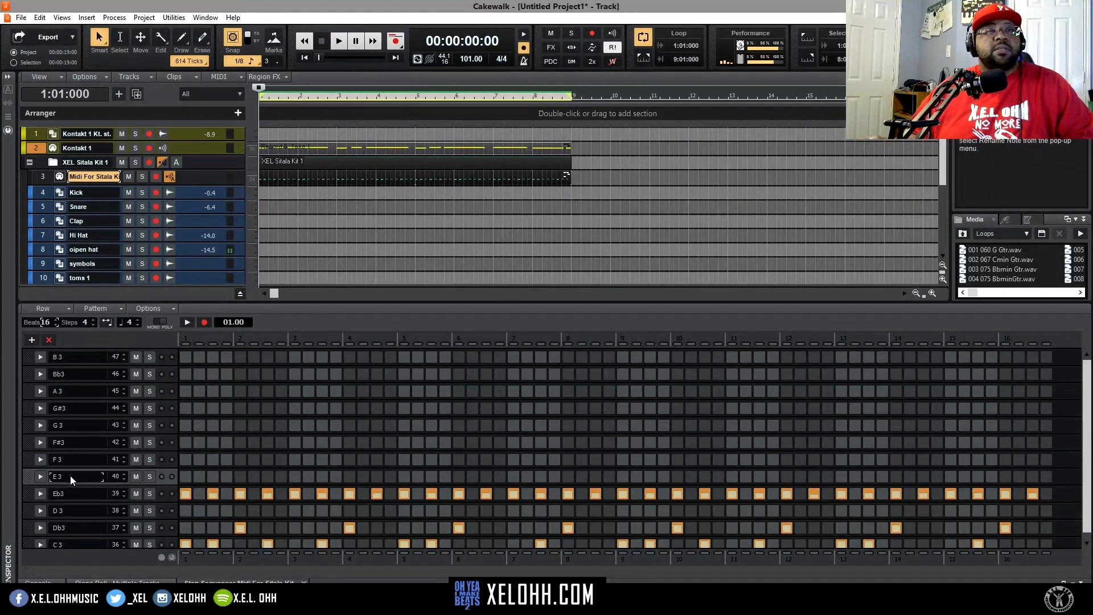
{"action": "key", "text": "space"}
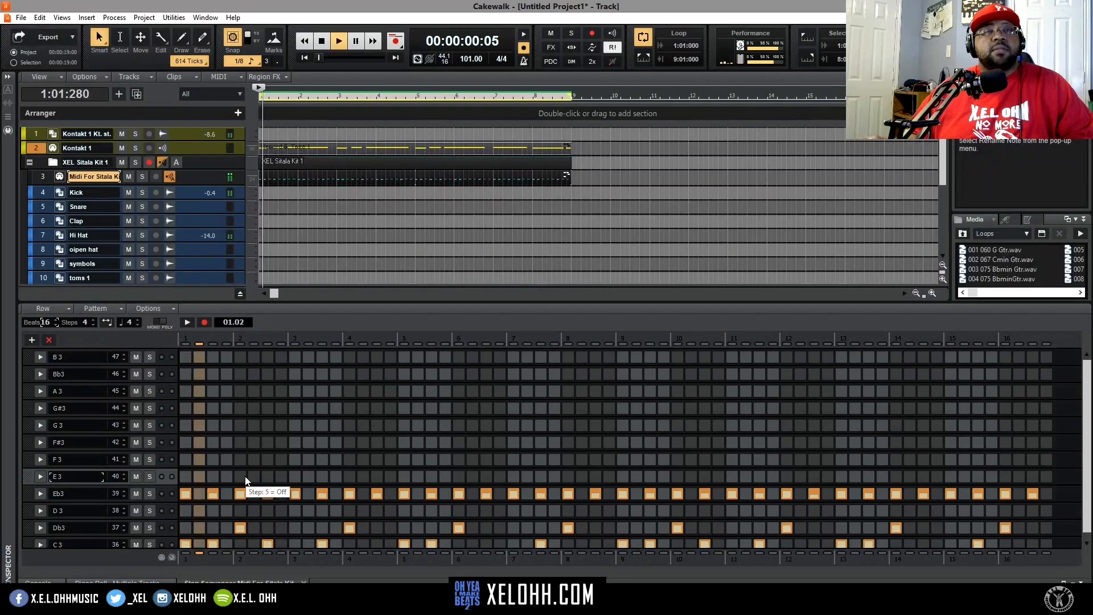
{"action": "left_click", "coordinate": [218, 477]}
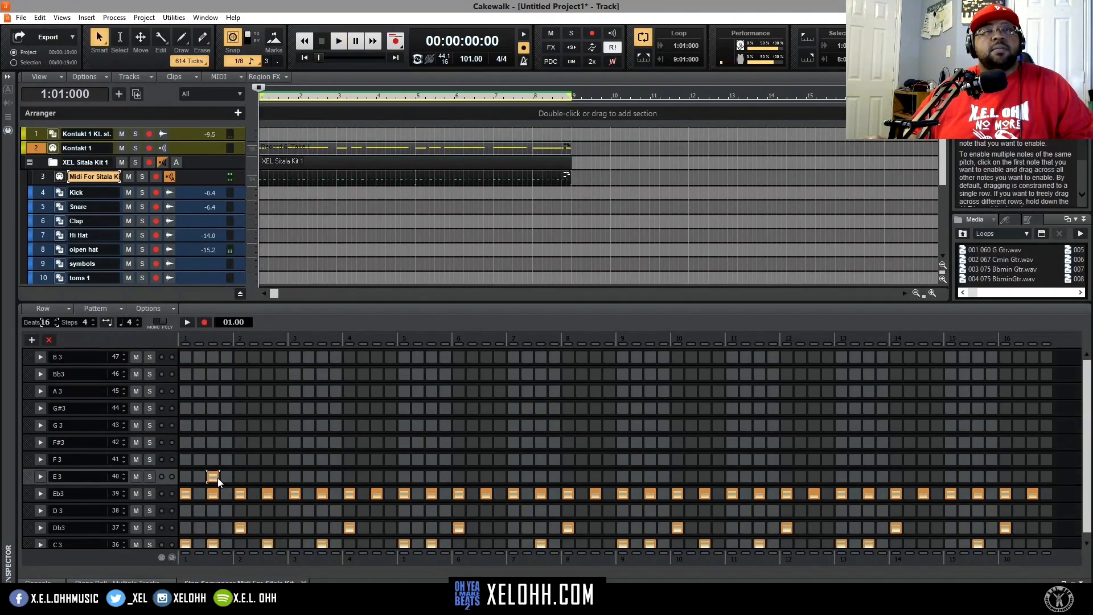
{"action": "key", "text": "space"}
{"action": "key", "text": "space"}
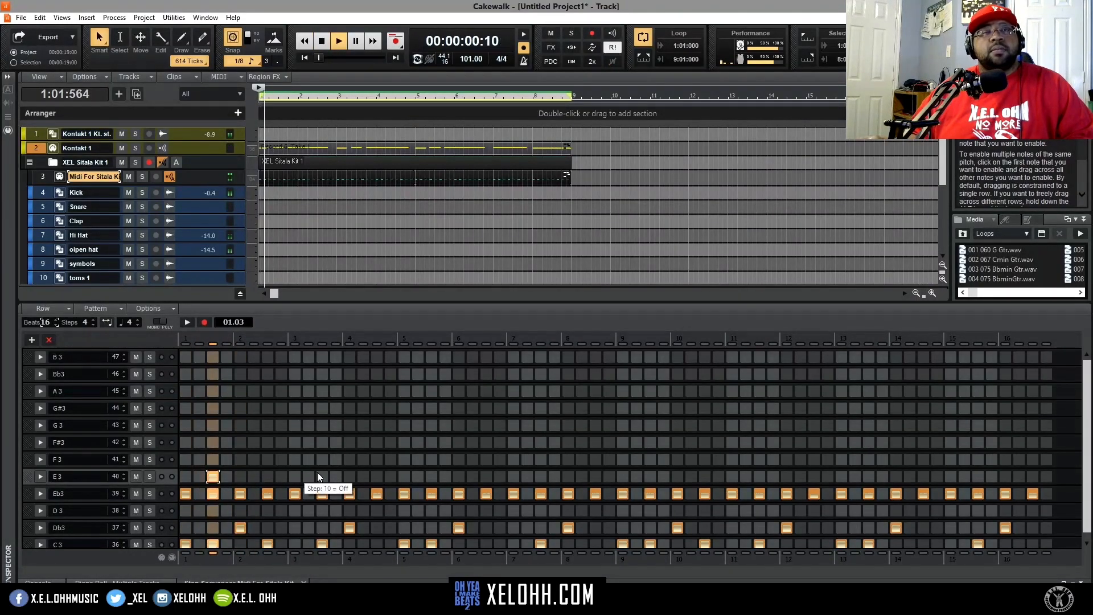
{"action": "left_click", "coordinate": [430, 477]}
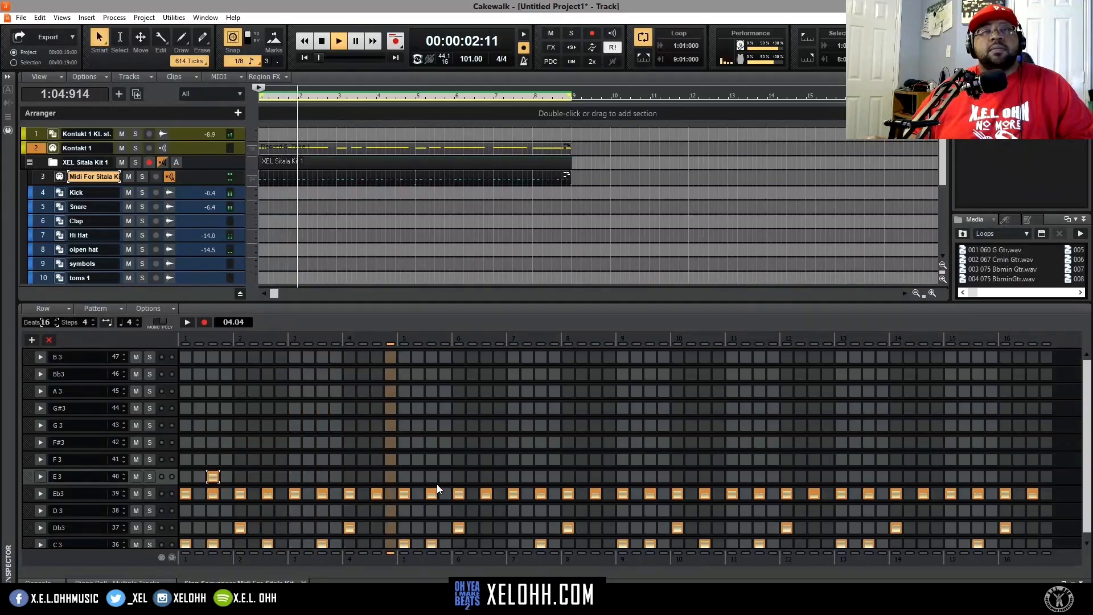
{"action": "left_click", "coordinate": [650, 476]}
{"action": "left_click", "coordinate": [868, 476]}
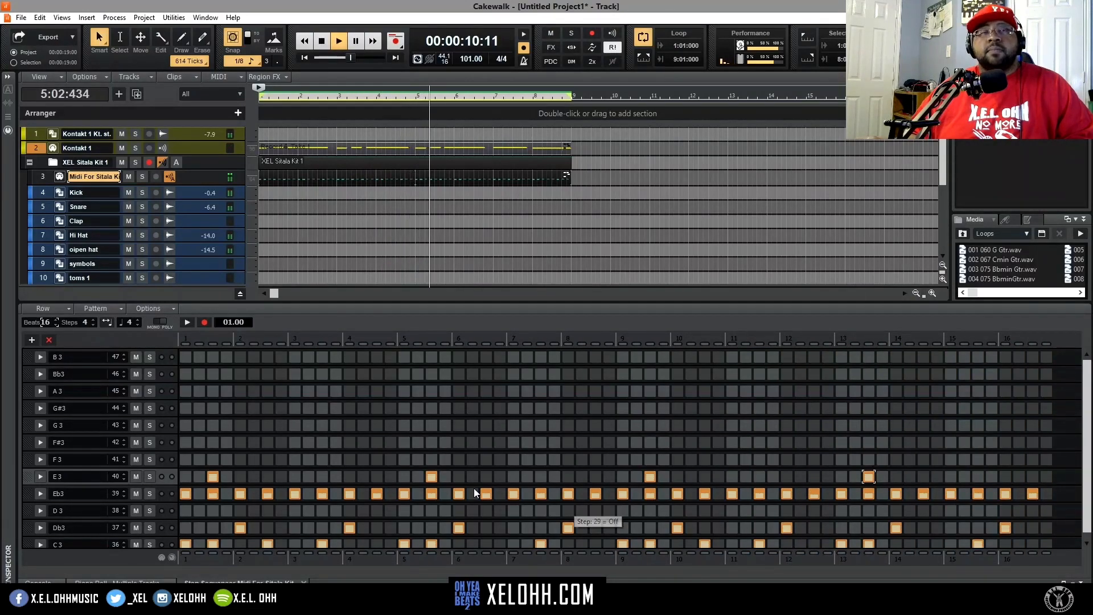
Lower the E 3 open-hat velocities to about 70 on beats 5 and 13 and about 85 on beats 1 and 9.
{"action": "left_click", "coordinate": [37, 478]}
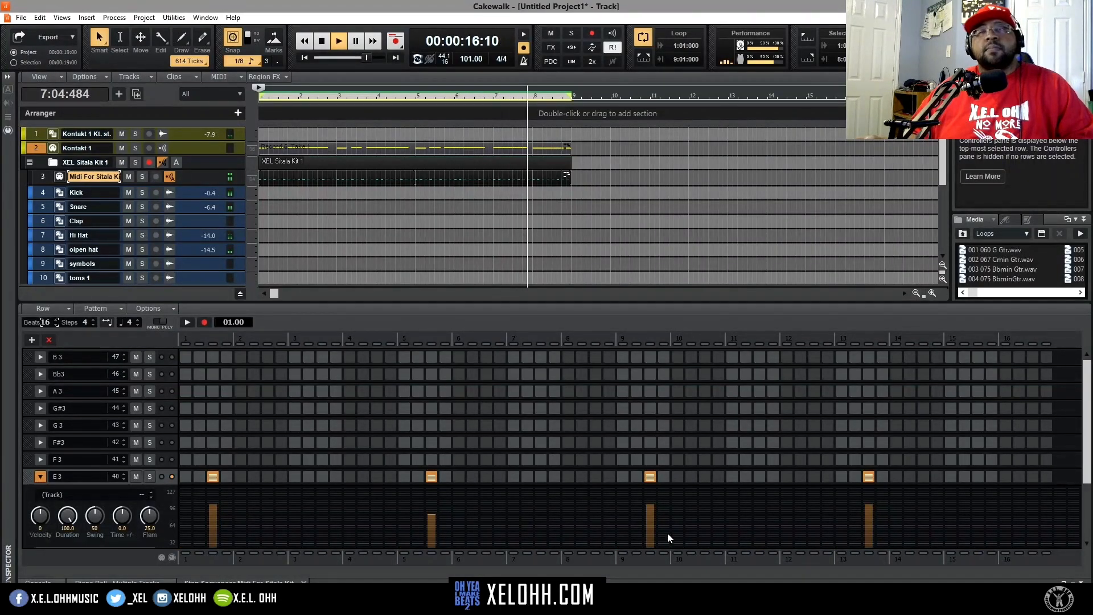
{"action": "left_click_drag", "start_coordinate": [870, 513], "coordinate": [870, 517]}
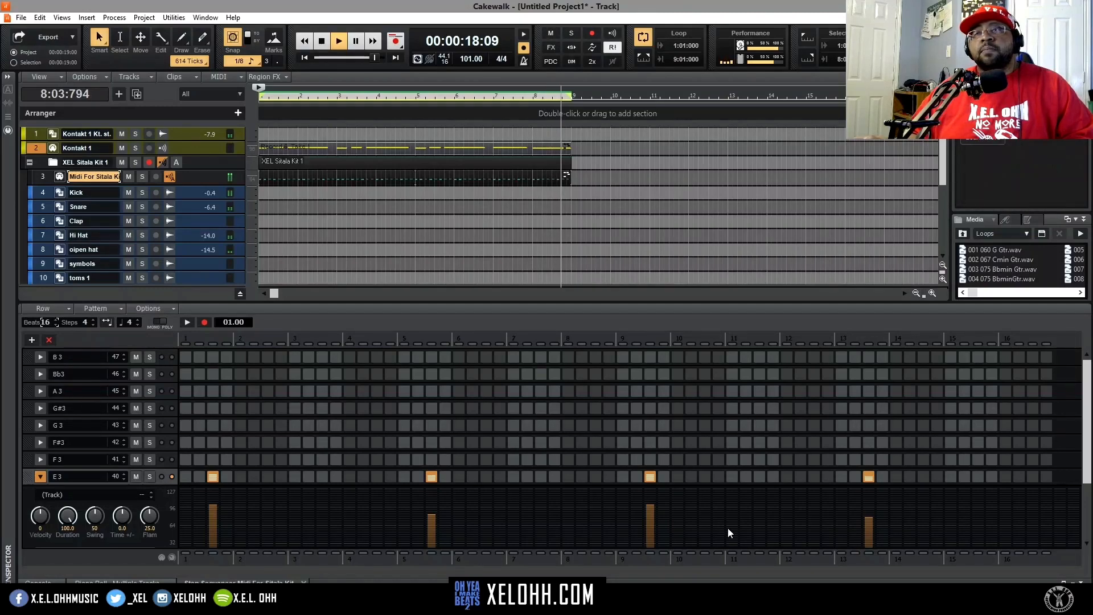
{"action": "left_click_drag", "start_coordinate": [431, 518], "coordinate": [431, 522]}
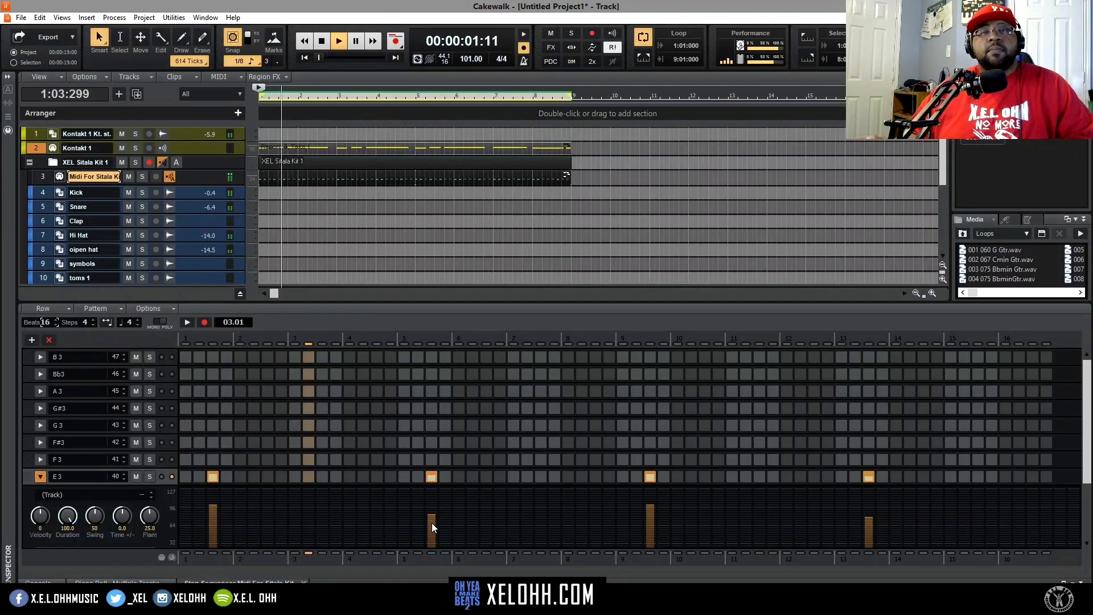
{"action": "left_click", "coordinate": [868, 521]}
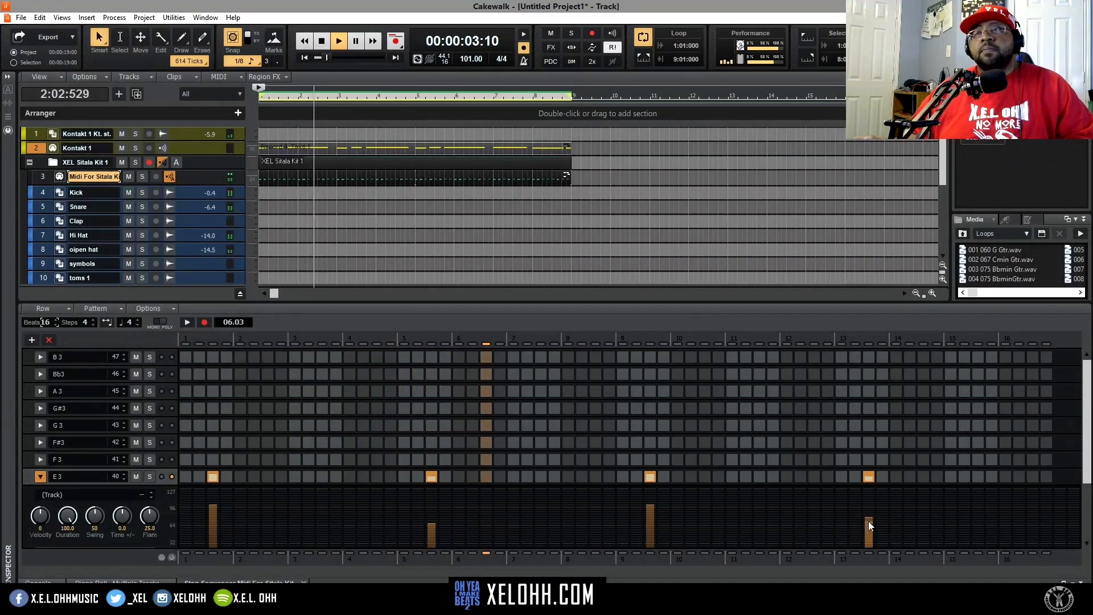
{"action": "left_click", "coordinate": [649, 511]}
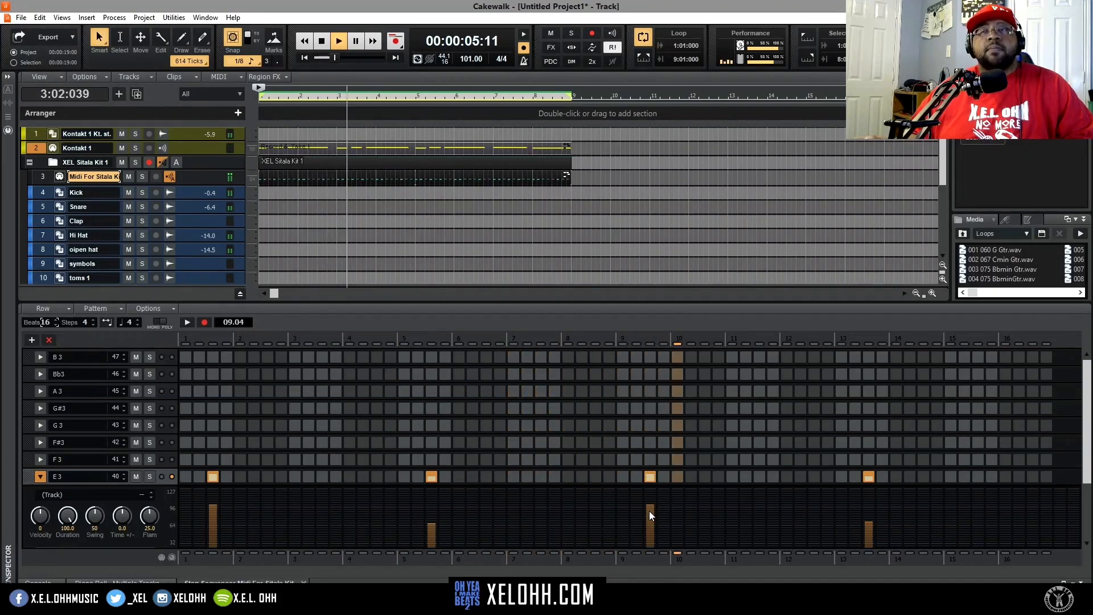
{"action": "left_click", "coordinate": [213, 516]}
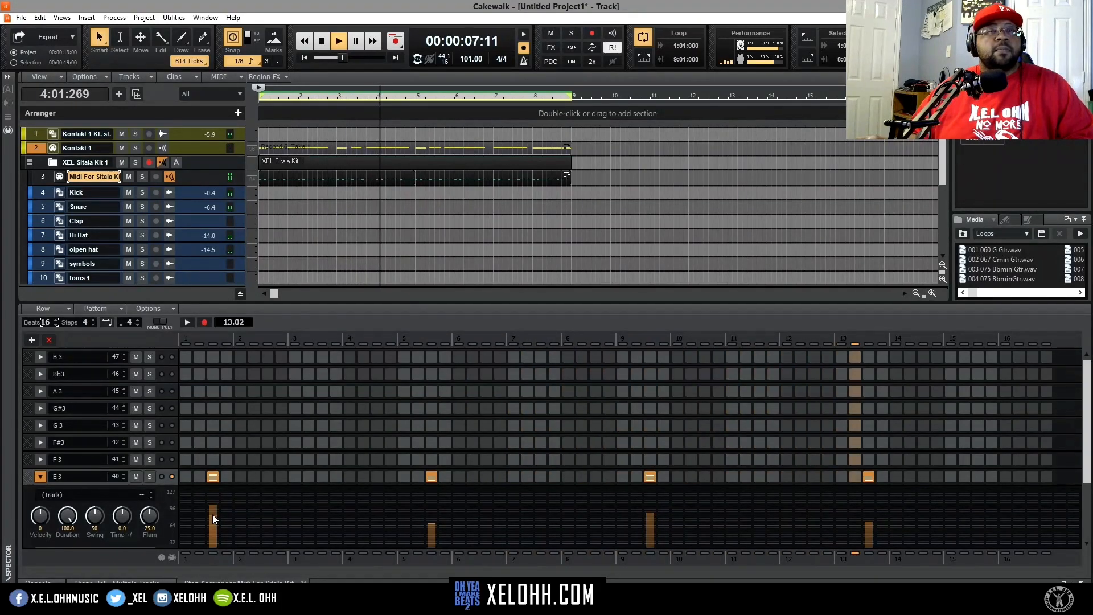
{"action": "left_click", "coordinate": [214, 511]}
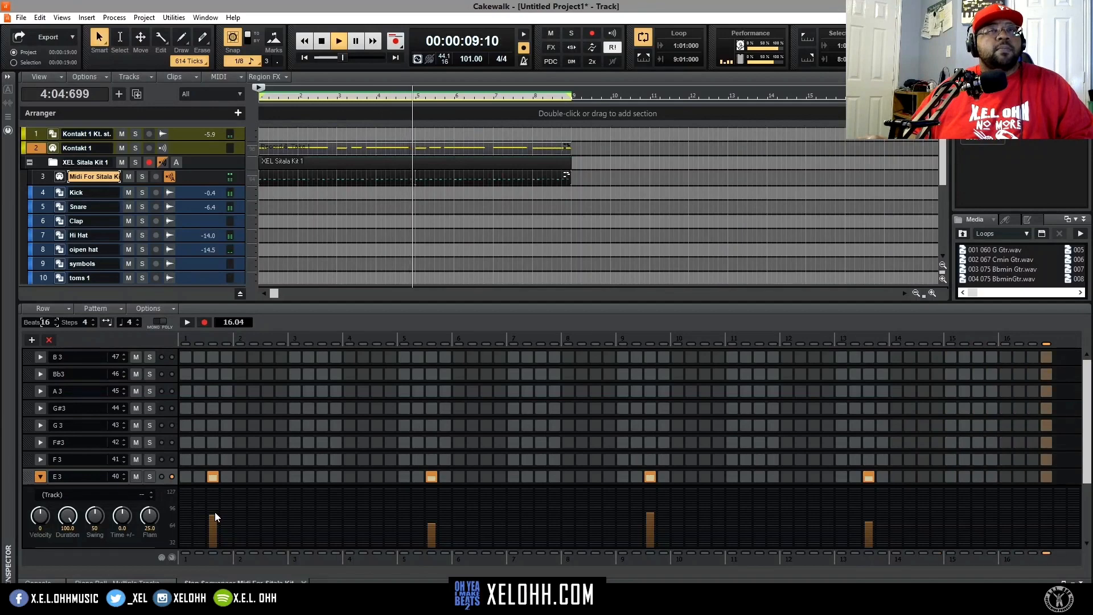
{"action": "left_click", "coordinate": [40, 476]}
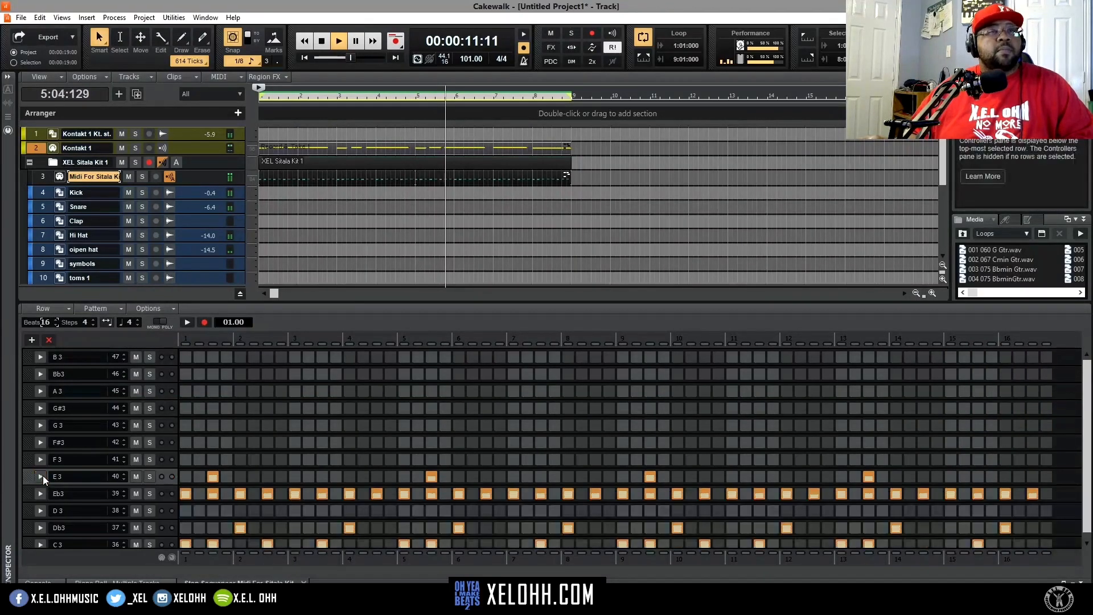
Audition the F 3, F#3 and G 3 sounds and place F#3 tom hits on beat 7 steps 2 and 4 and beat 8 step 2.
{"action": "left_click", "coordinate": [64, 460]}
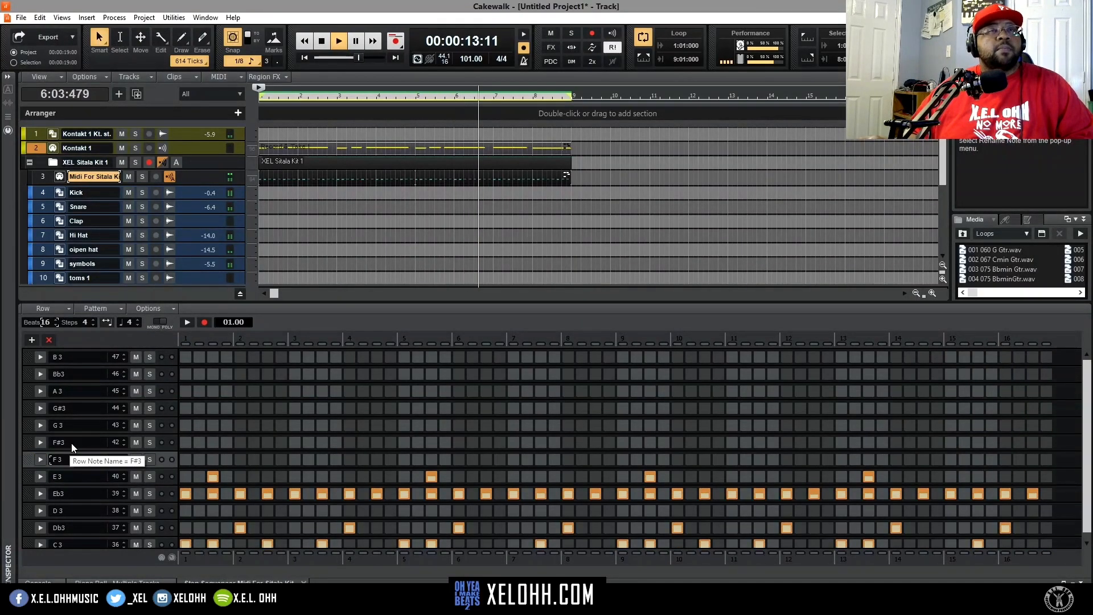
{"action": "left_click", "coordinate": [70, 442]}
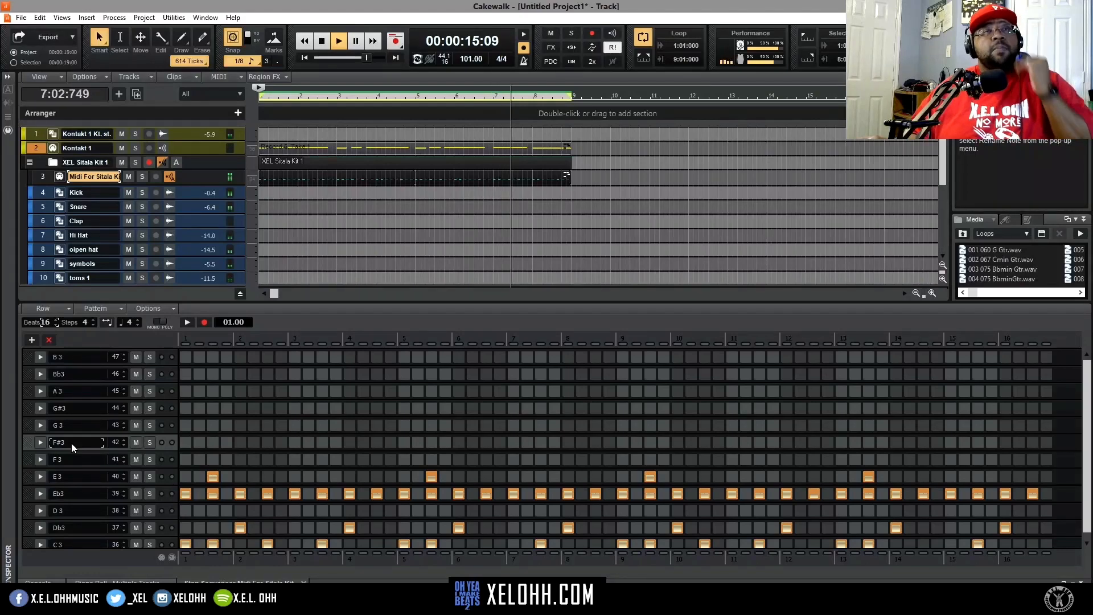
{"action": "left_click", "coordinate": [77, 427]}
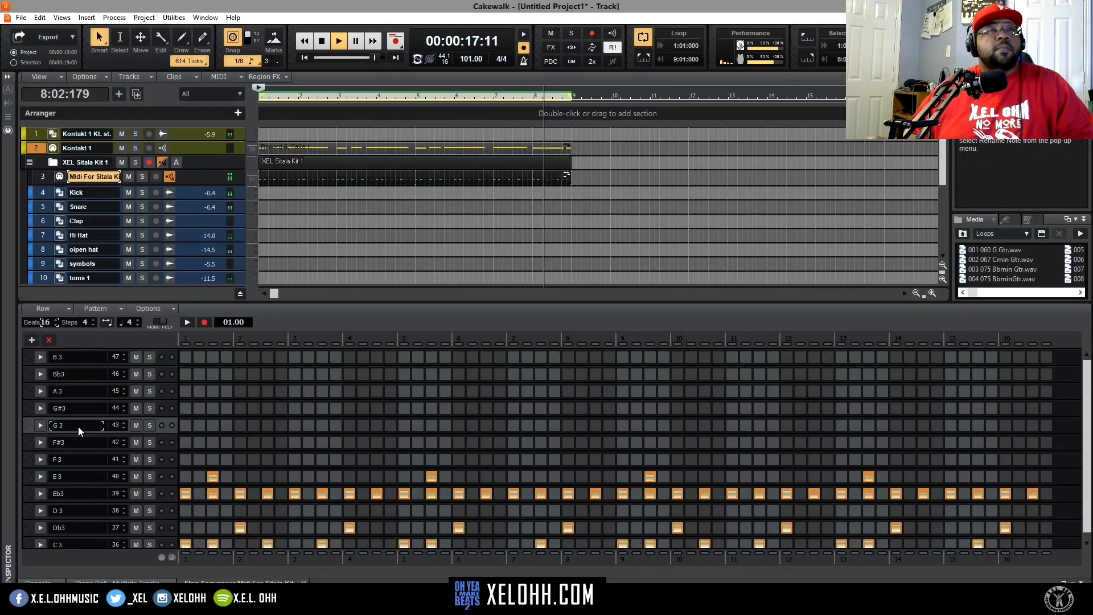
{"action": "left_click", "coordinate": [80, 442]}
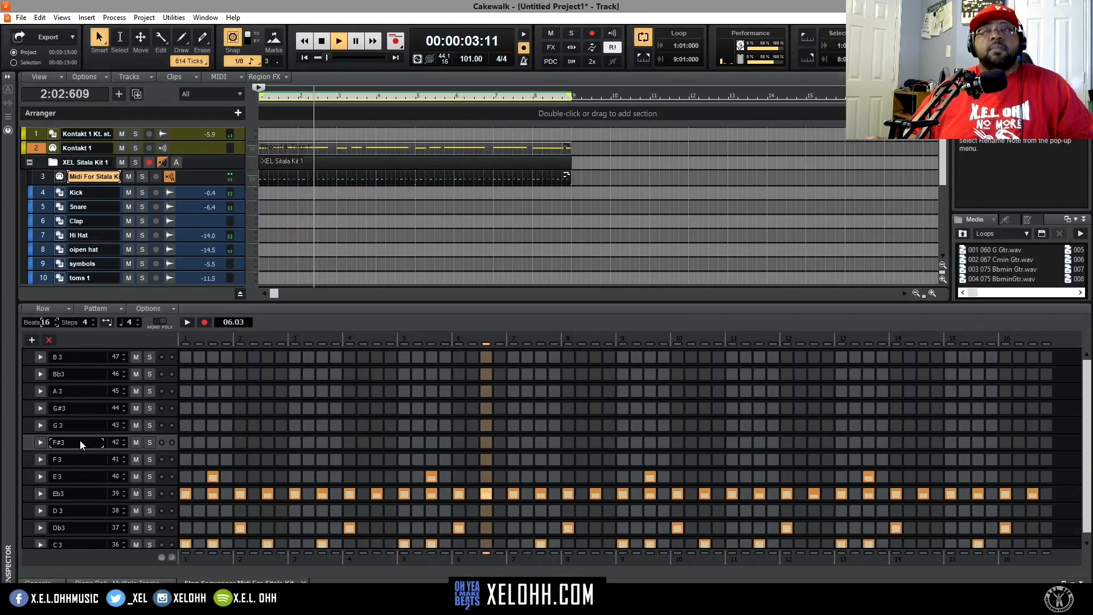
{"action": "left_click", "coordinate": [527, 444]}
{"action": "left_click", "coordinate": [552, 444]}
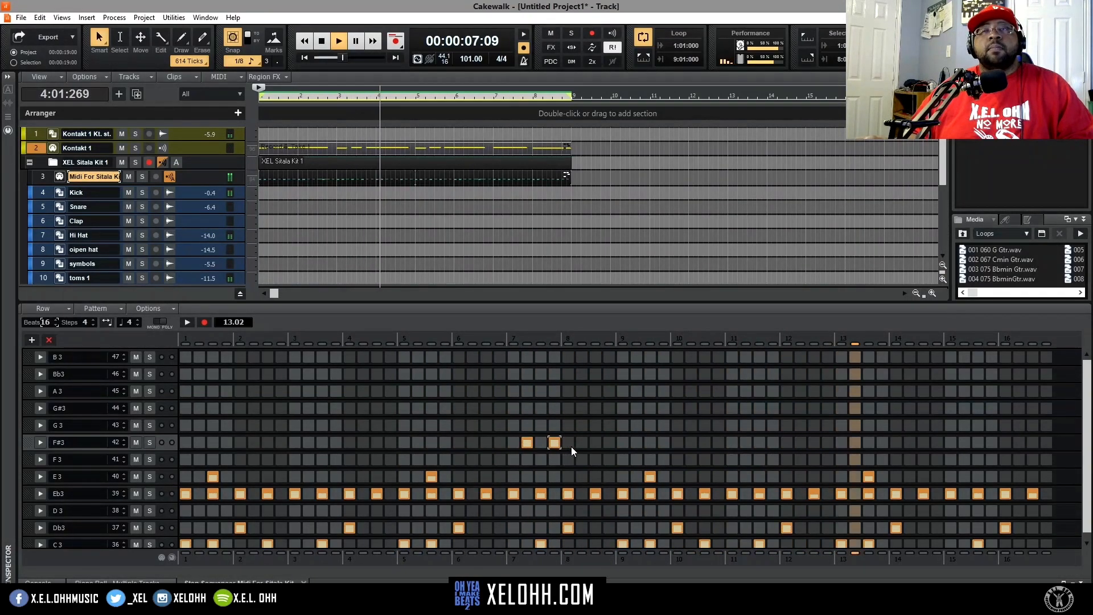
{"action": "left_click", "coordinate": [580, 442]}
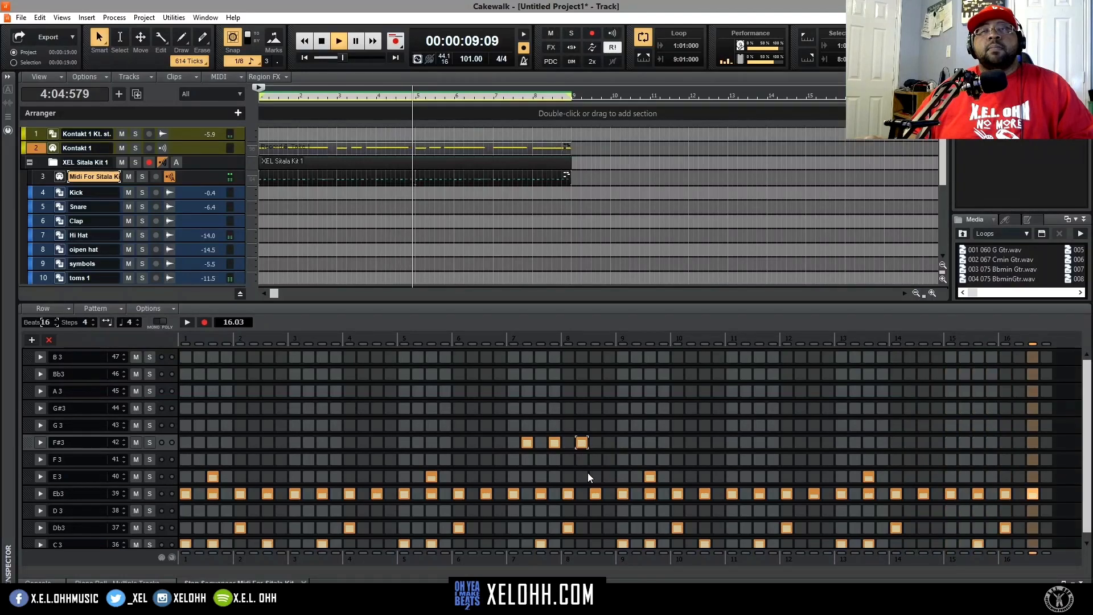
Move the F#3 tom hits from beat 8 step 2 and beat 7 step 2 to step 3 of those beats, replaying from the start.
{"action": "left_click", "coordinate": [585, 443]}
{"action": "left_click", "coordinate": [593, 443]}
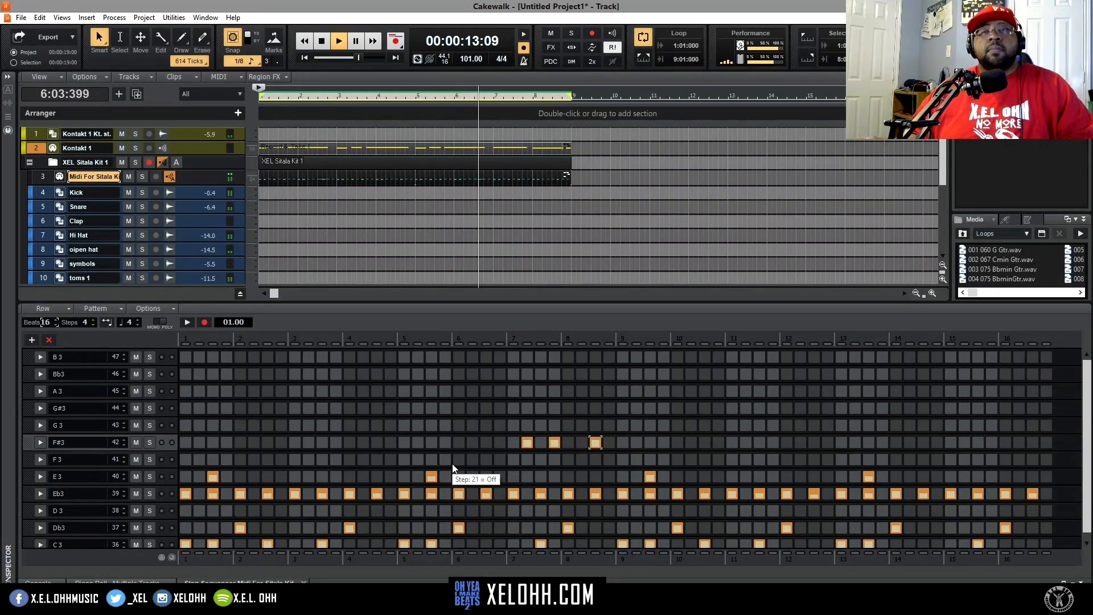
{"action": "key", "text": "space"}
{"action": "key", "text": "space"}
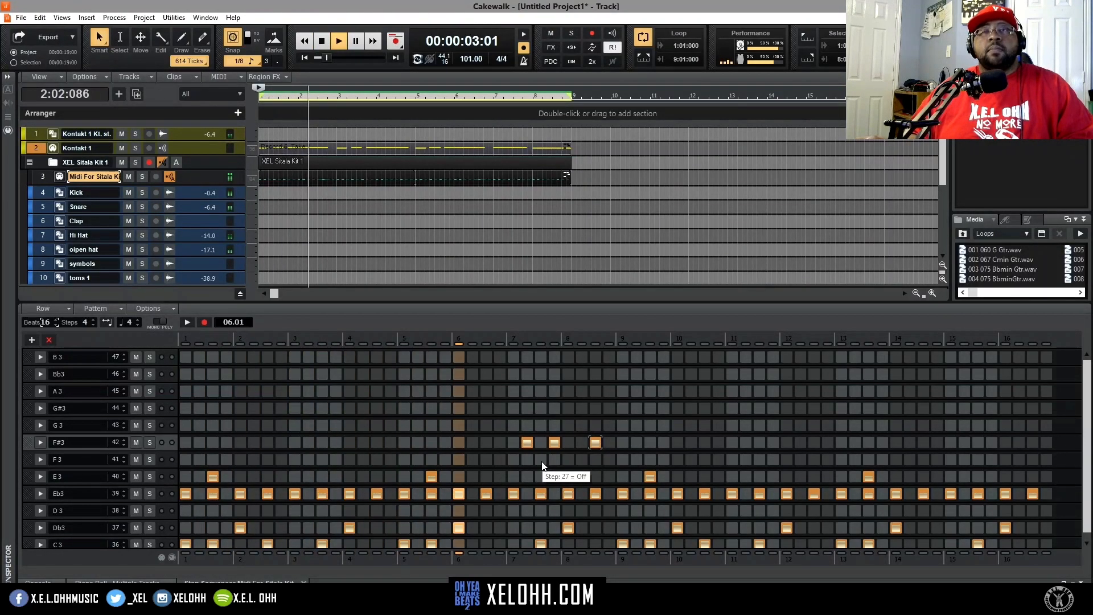
{"action": "left_click", "coordinate": [527, 443]}
{"action": "left_click", "coordinate": [540, 443]}
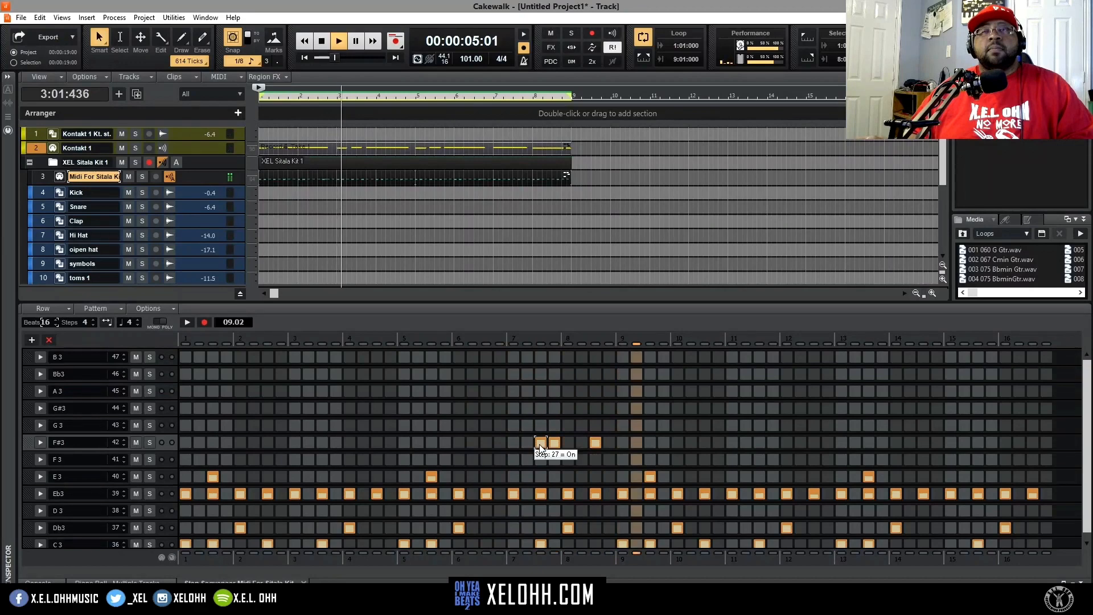
{"action": "key", "text": "space"}
{"action": "key", "text": "space"}
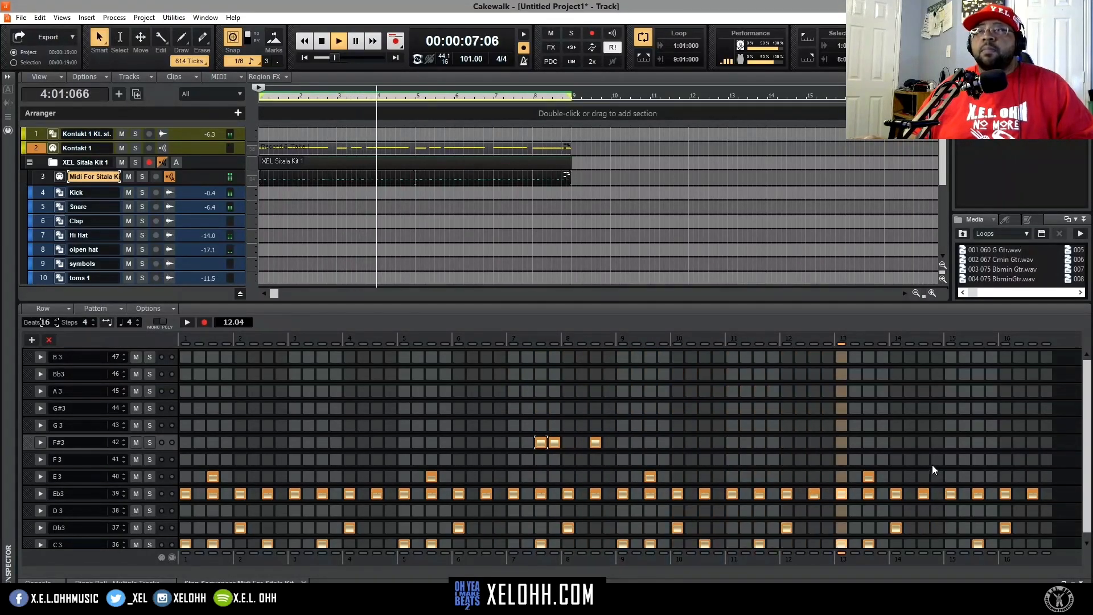
{"action": "key", "text": "space"}
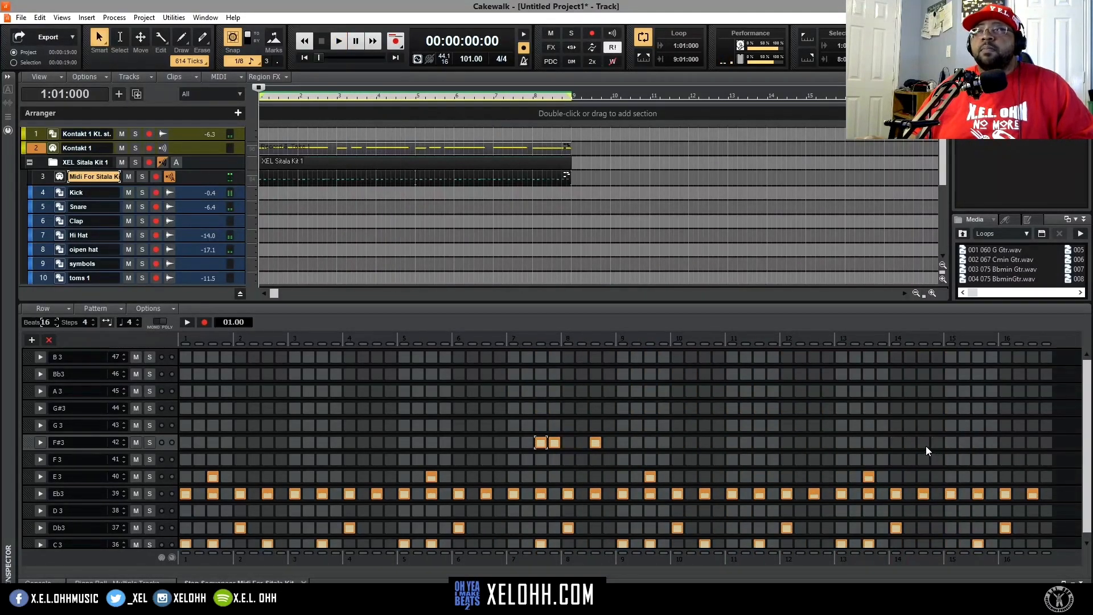
Place F#3 tom hits on beat 14 steps 3 and 4 and on beat 15 steps 2 and 3.
{"action": "left_click", "coordinate": [925, 445]}
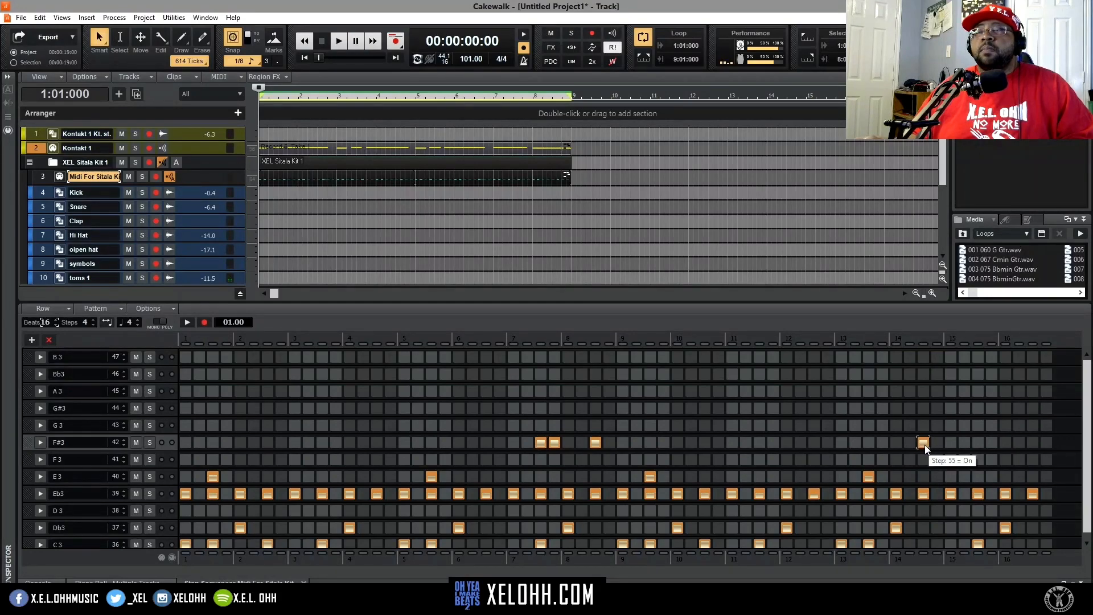
{"action": "left_click", "coordinate": [937, 446]}
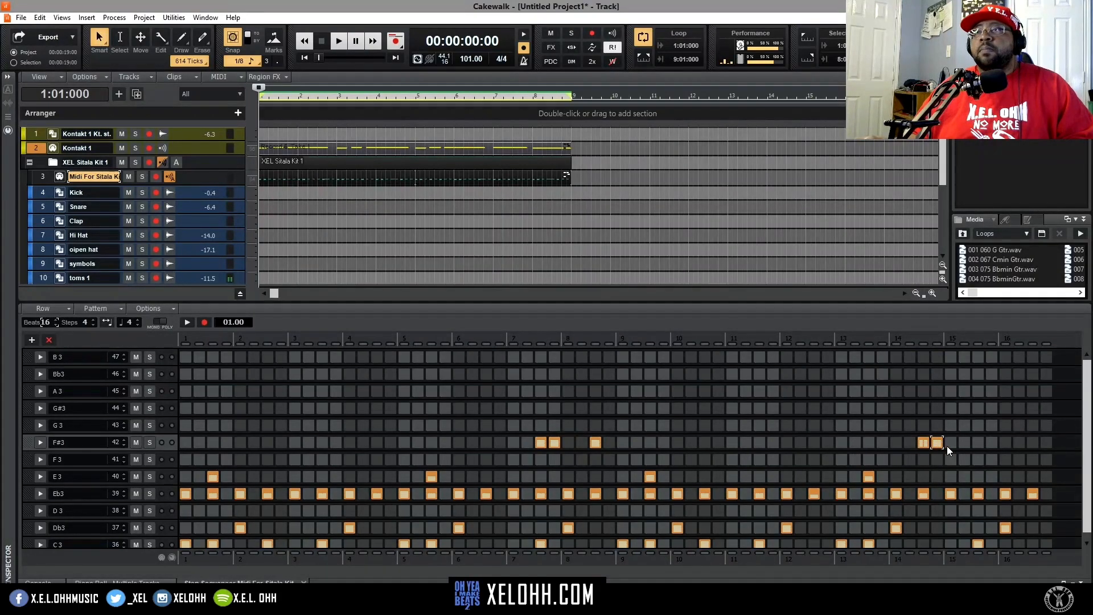
{"action": "left_click", "coordinate": [965, 445]}
{"action": "left_click", "coordinate": [977, 445]}
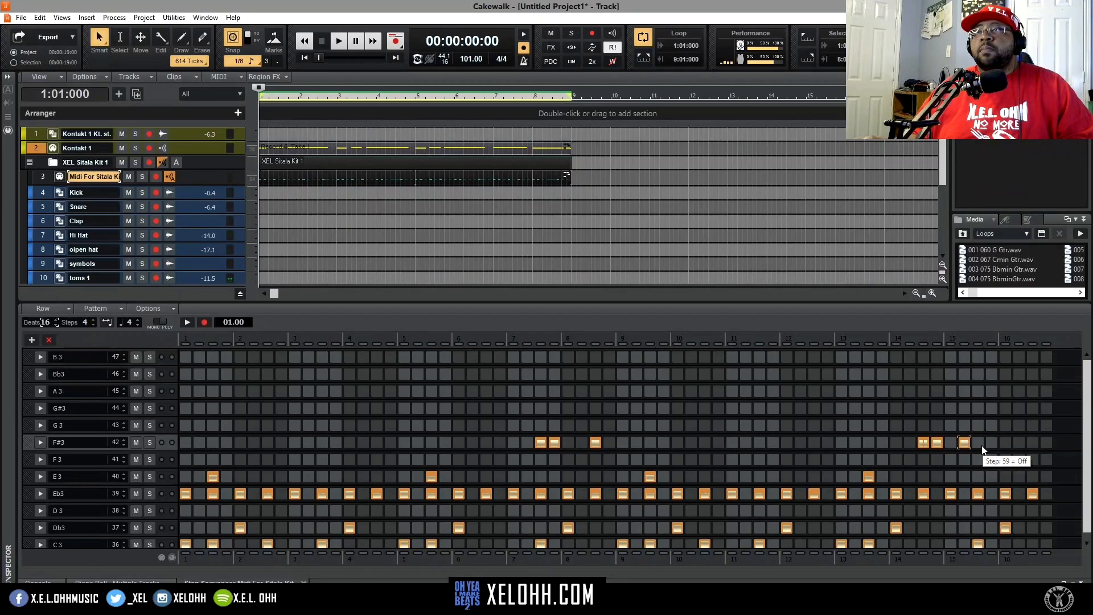
{"action": "left_click", "coordinate": [990, 445]}
Try the closing F#3 tom hit on beat 16 steps 1 and 2, replay the pattern, and place it on step 3.
{"action": "left_click", "coordinate": [1005, 444]}
{"action": "left_click", "coordinate": [1019, 444]}
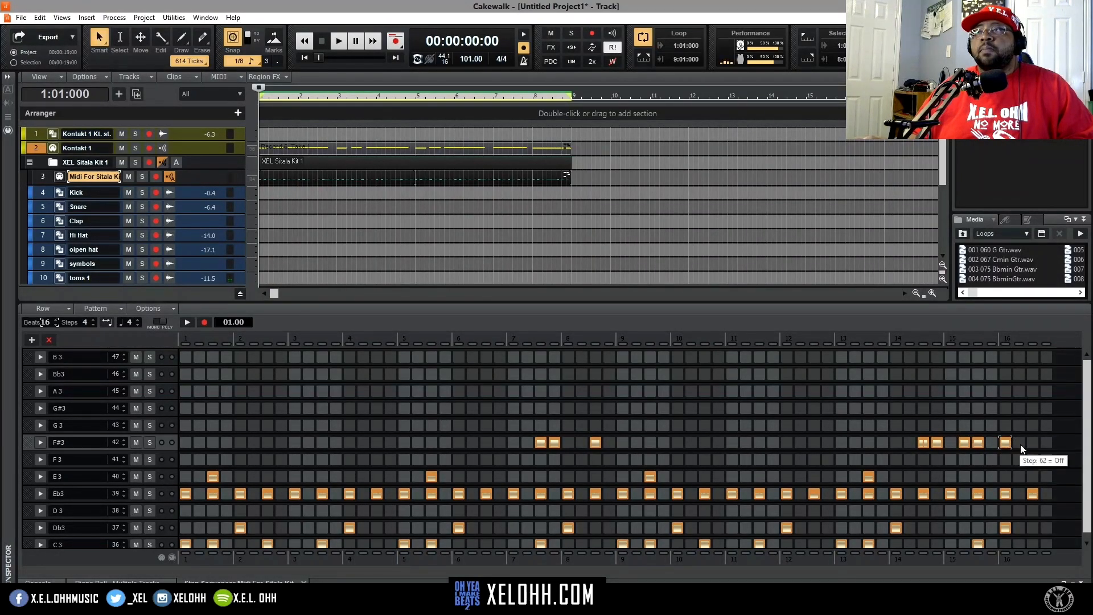
{"action": "left_click", "coordinate": [1005, 444]}
{"action": "key", "text": "space"}
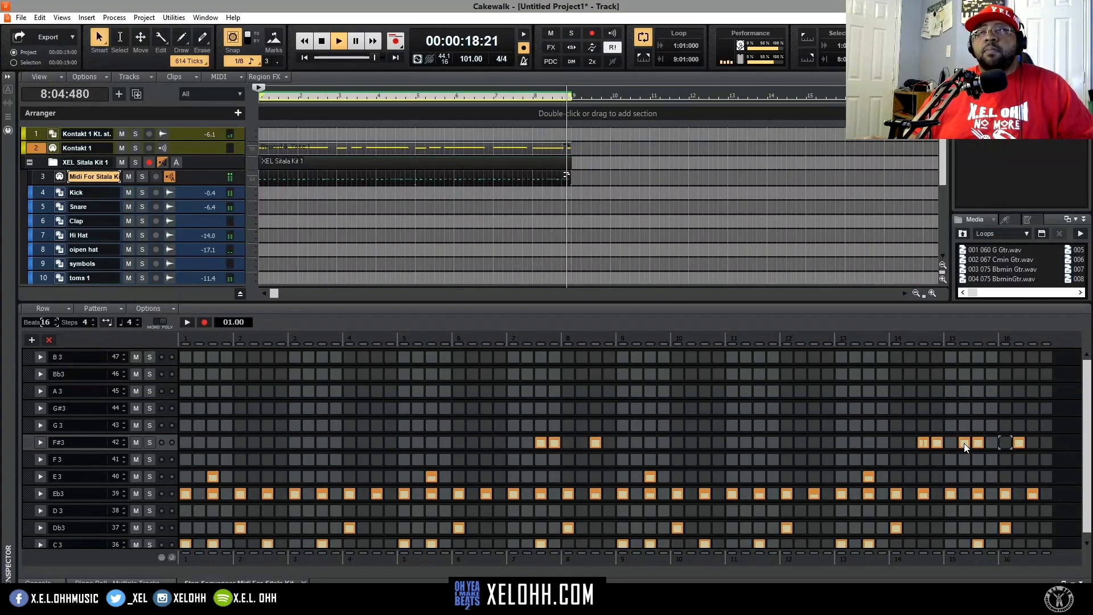
{"action": "left_click", "coordinate": [1031, 443]}
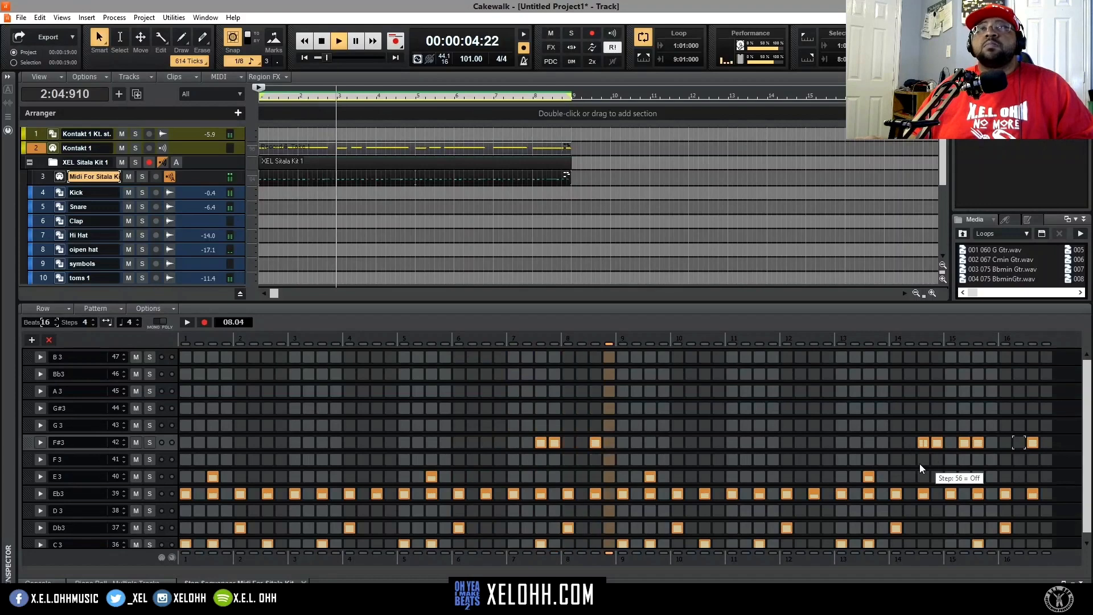
Add a flammed Db3 snare hit on beat 16 step 3 and set the Db3 row's flam to 36.
{"action": "scroll", "coordinate": [909, 469], "scroll_direction": "down", "scroll_amount": 1}
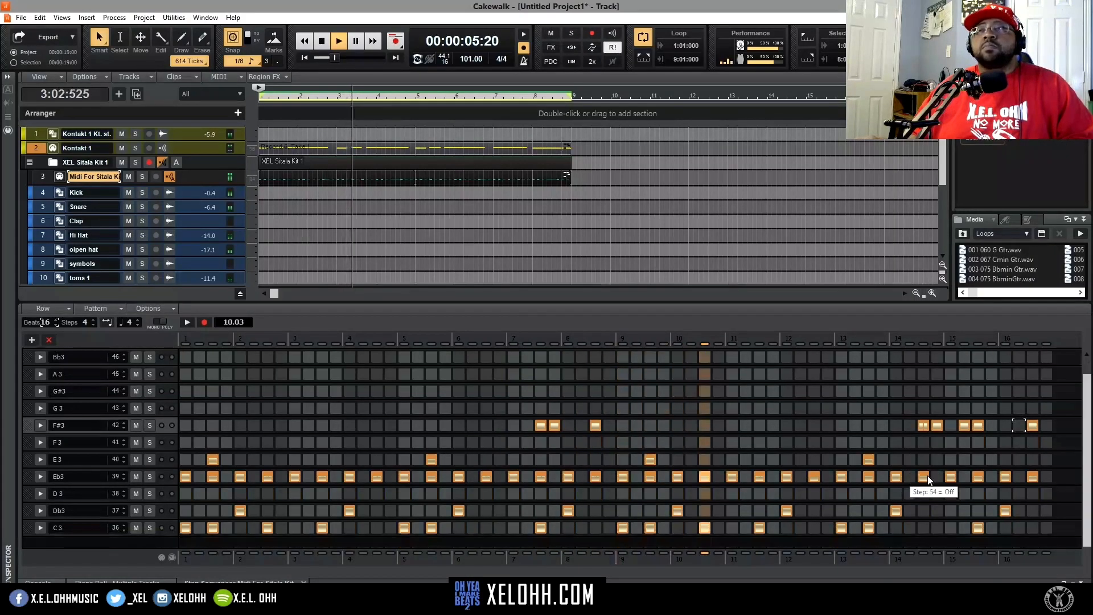
{"action": "left_click", "coordinate": [1031, 510]}
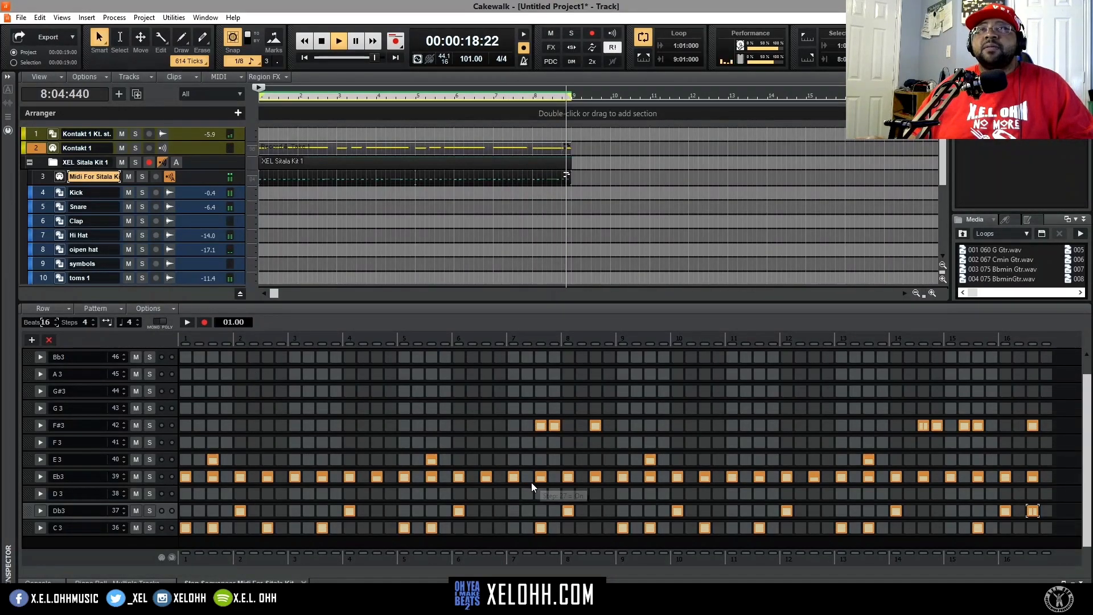
{"action": "left_click", "coordinate": [40, 508]}
{"action": "scroll", "coordinate": [165, 524], "scroll_direction": "down", "scroll_amount": 2}
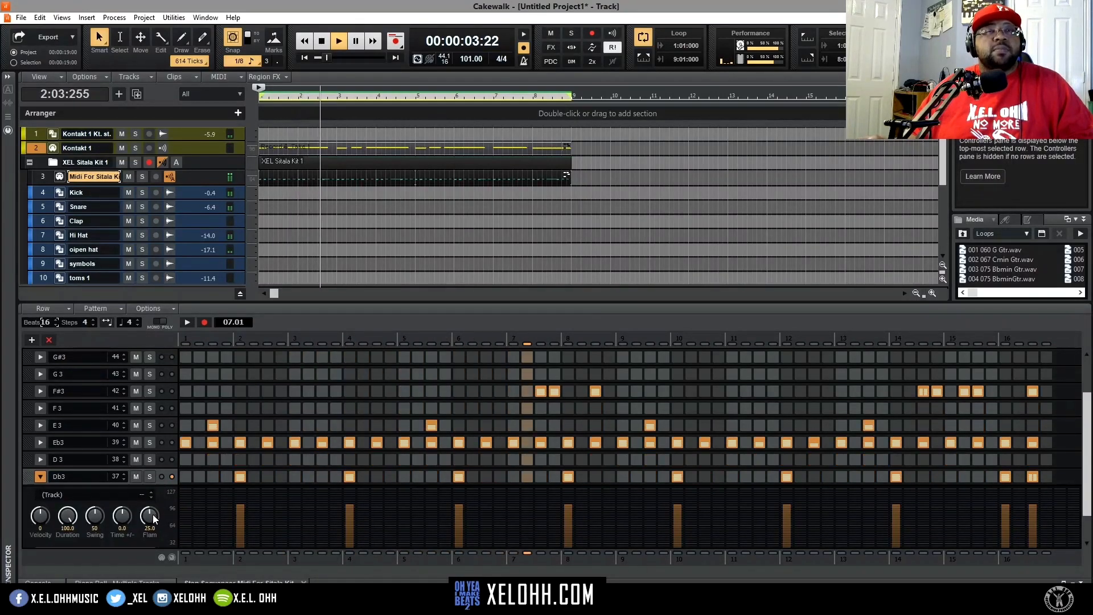
{"action": "left_click_drag", "start_coordinate": [152, 514], "coordinate": [151, 473]}
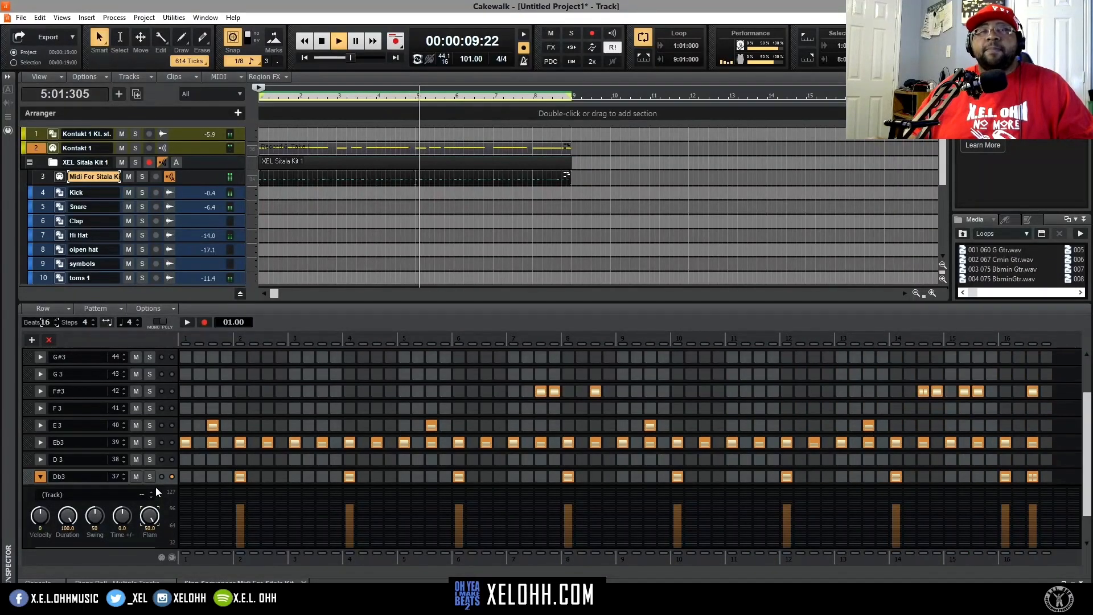
{"action": "mouse_move", "coordinate": [148, 515]}
{"action": "left_click_drag", "start_coordinate": [148, 515], "coordinate": [148, 529]}
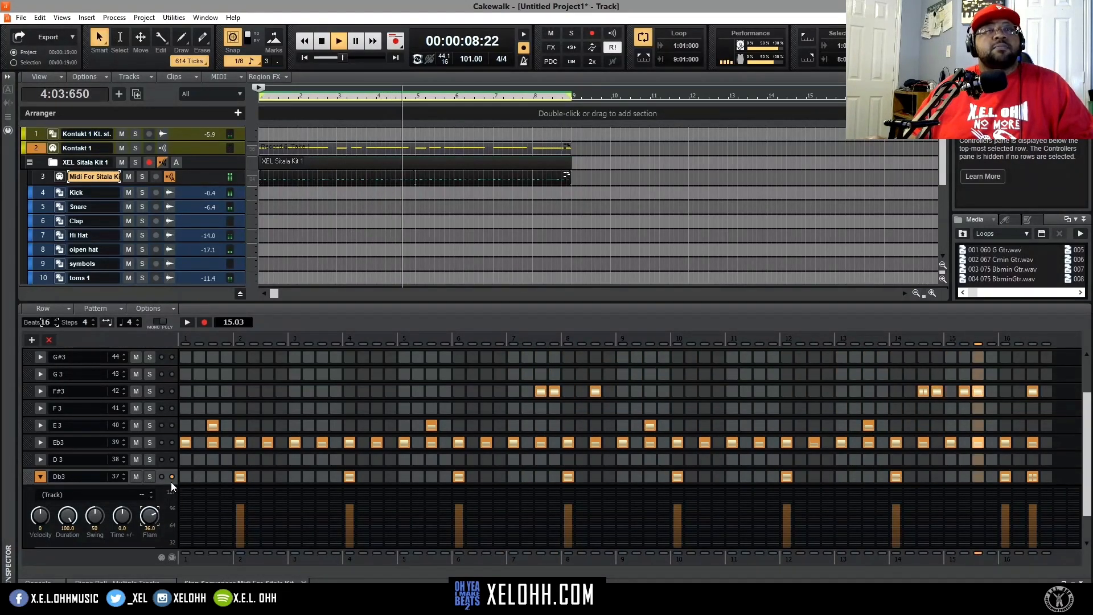
{"action": "left_click", "coordinate": [39, 477]}
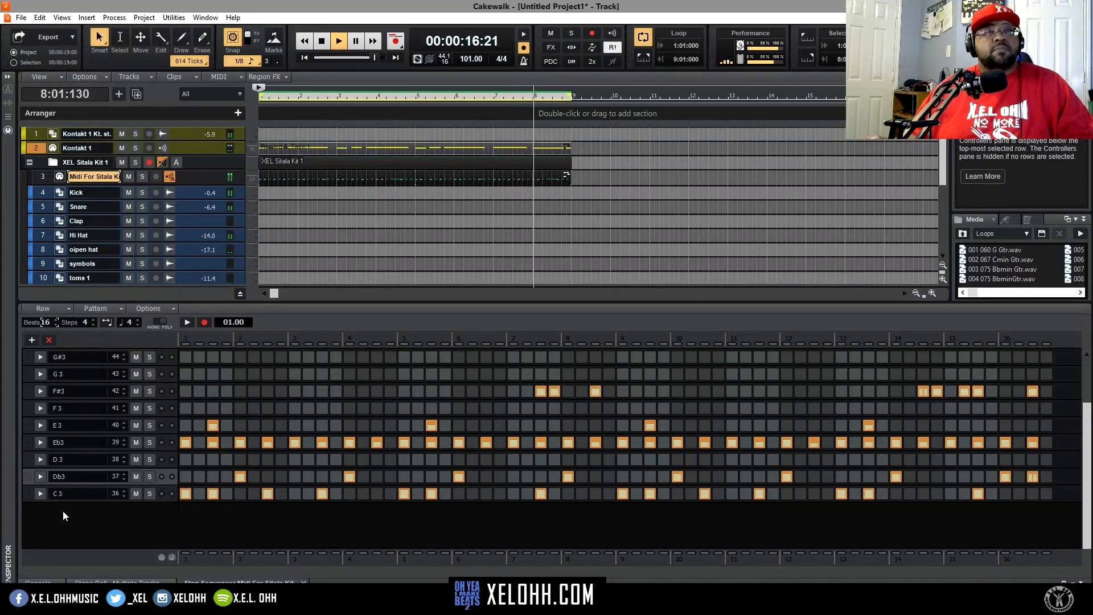
{"action": "left_click", "coordinate": [38, 477]}
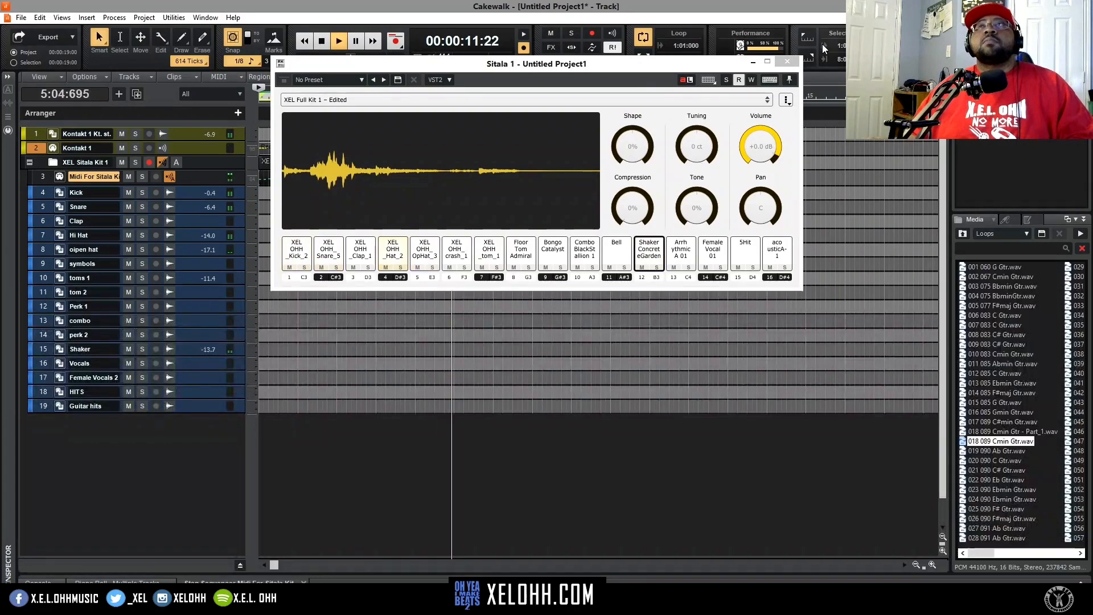
Close the Sitala window, stop playback and collapse the XEL Sitala Kit 1 track folder.
{"action": "left_click", "coordinate": [786, 61]}
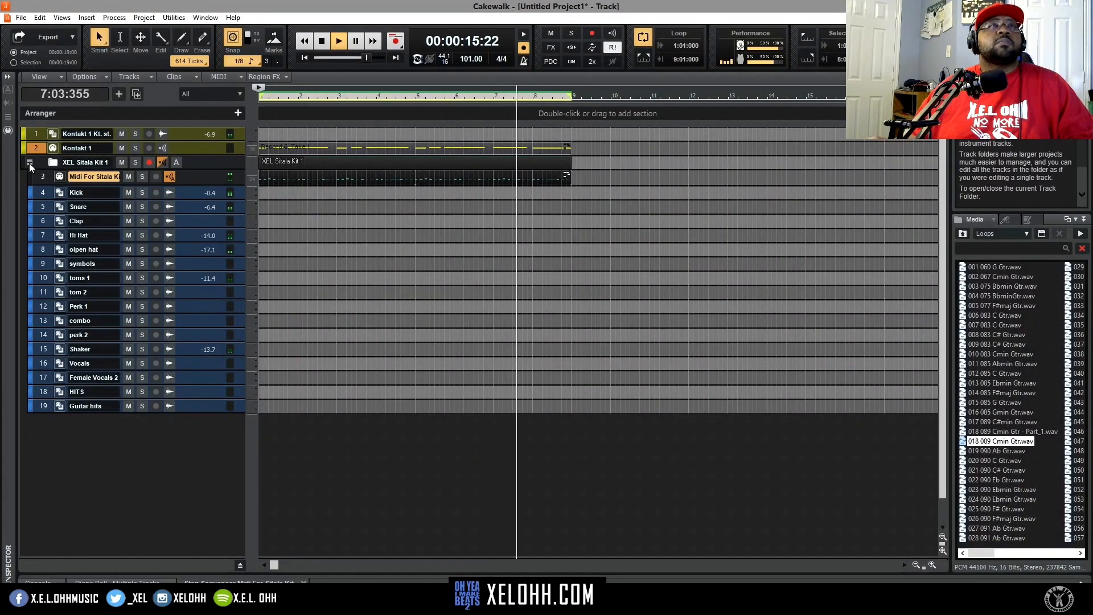
{"action": "key", "text": "space"}
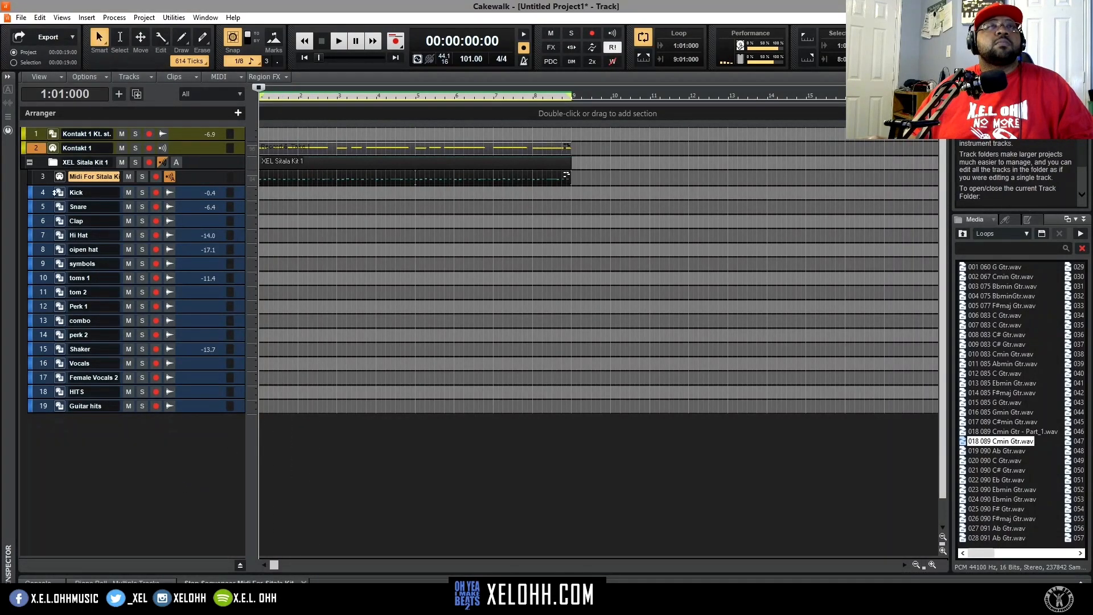
{"action": "left_click", "coordinate": [29, 162]}
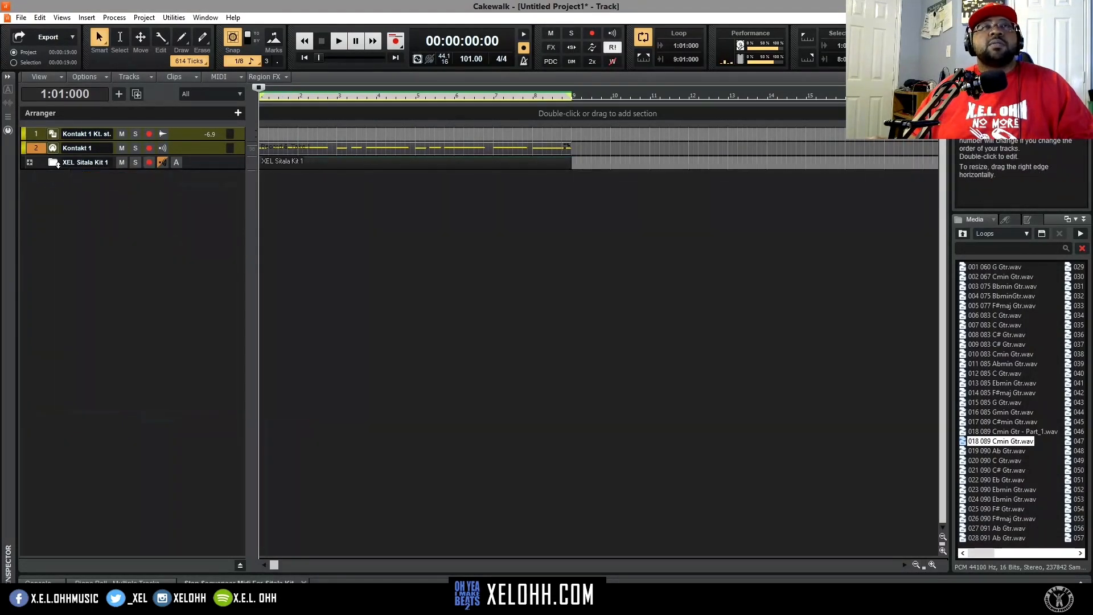
{"action": "left_click", "coordinate": [30, 163]}
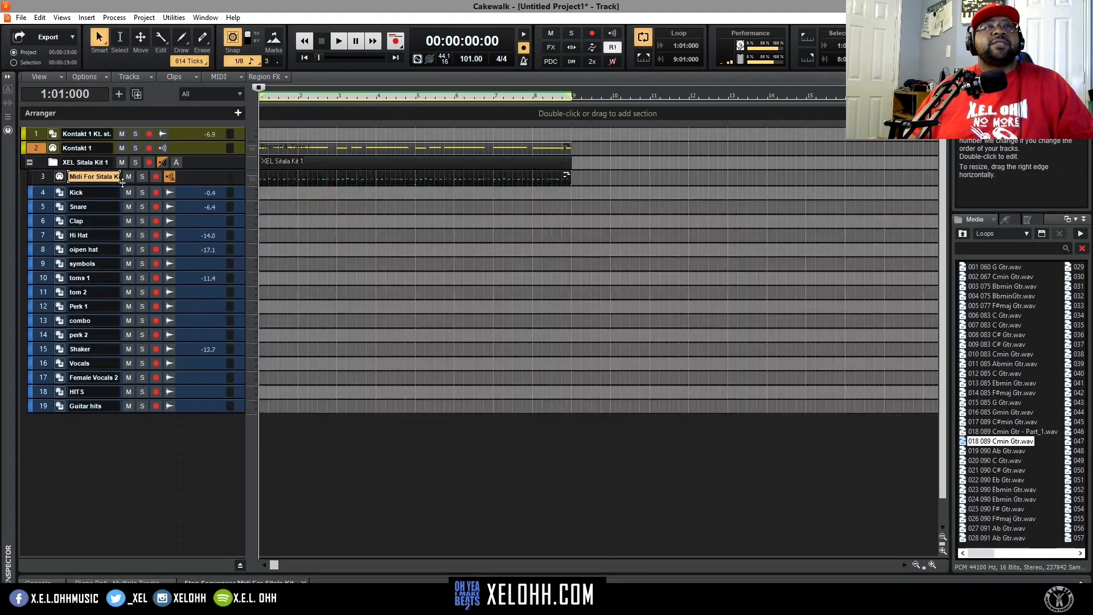
{"action": "left_click", "coordinate": [30, 164]}
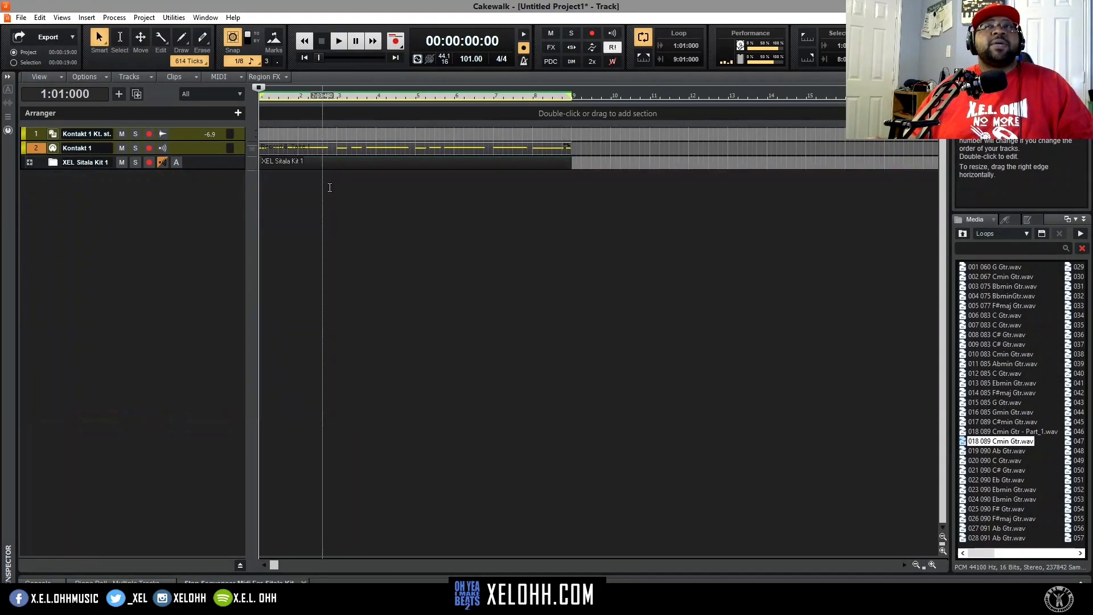
Insert a new instrument track below the drum folder using the Iota Mini synth from the uncategorized instruments.
{"action": "right_click", "coordinate": [122, 234]}
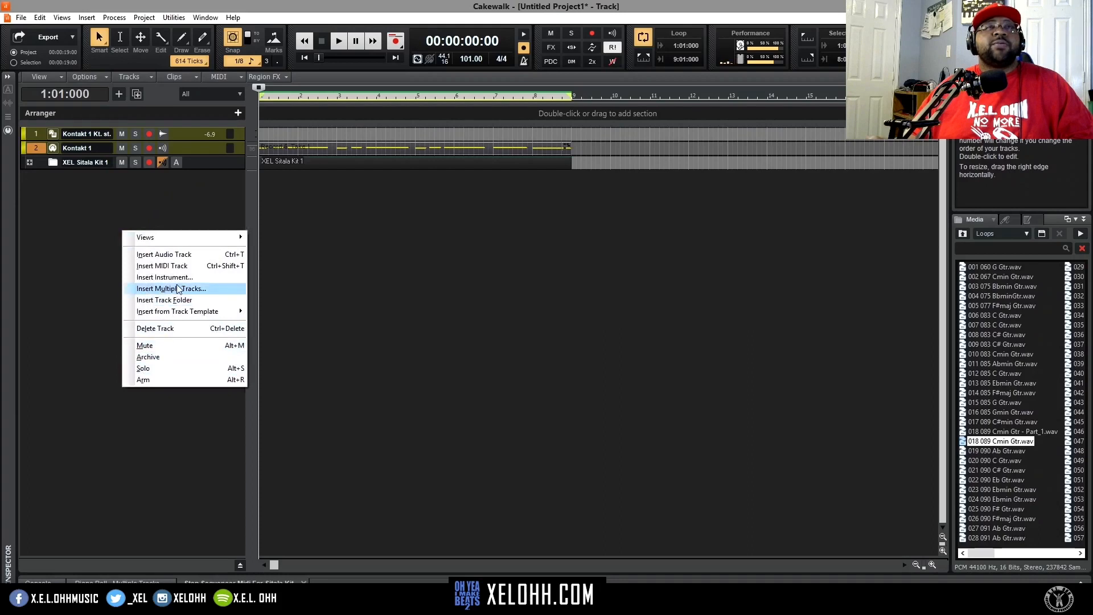
{"action": "left_click", "coordinate": [216, 277]}
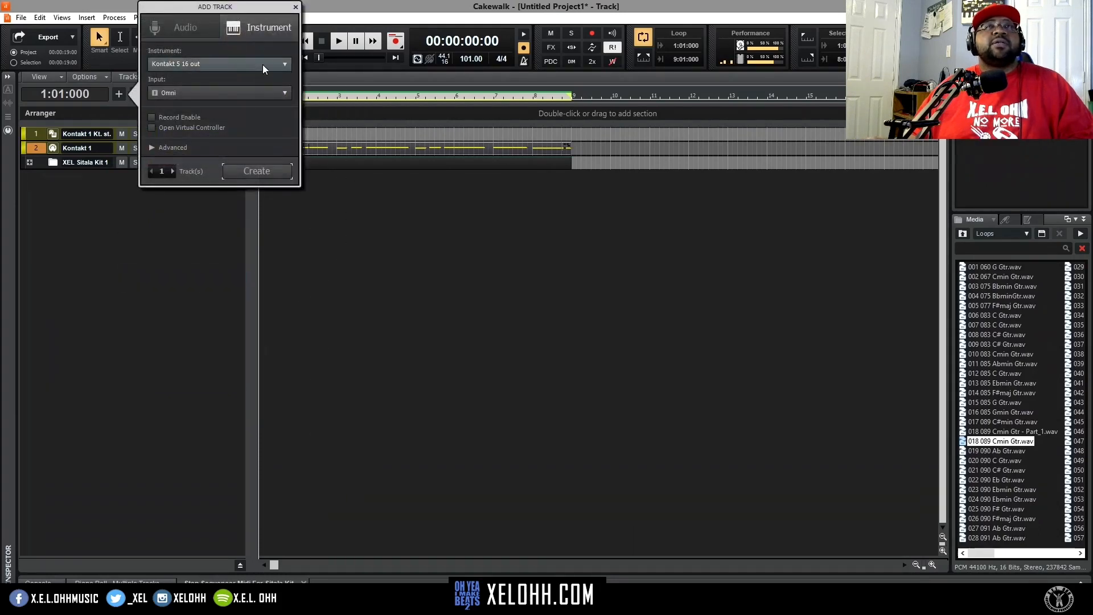
{"action": "left_click", "coordinate": [284, 63]}
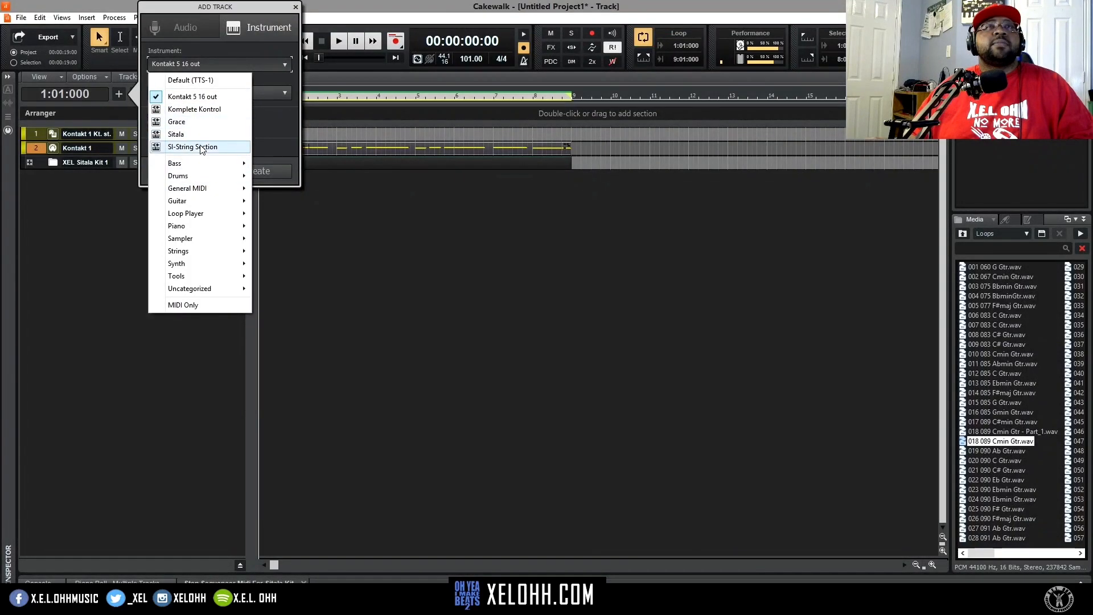
{"action": "mouse_move", "coordinate": [193, 289]}
{"action": "left_click", "coordinate": [279, 371]}
{"action": "left_click", "coordinate": [261, 171]}
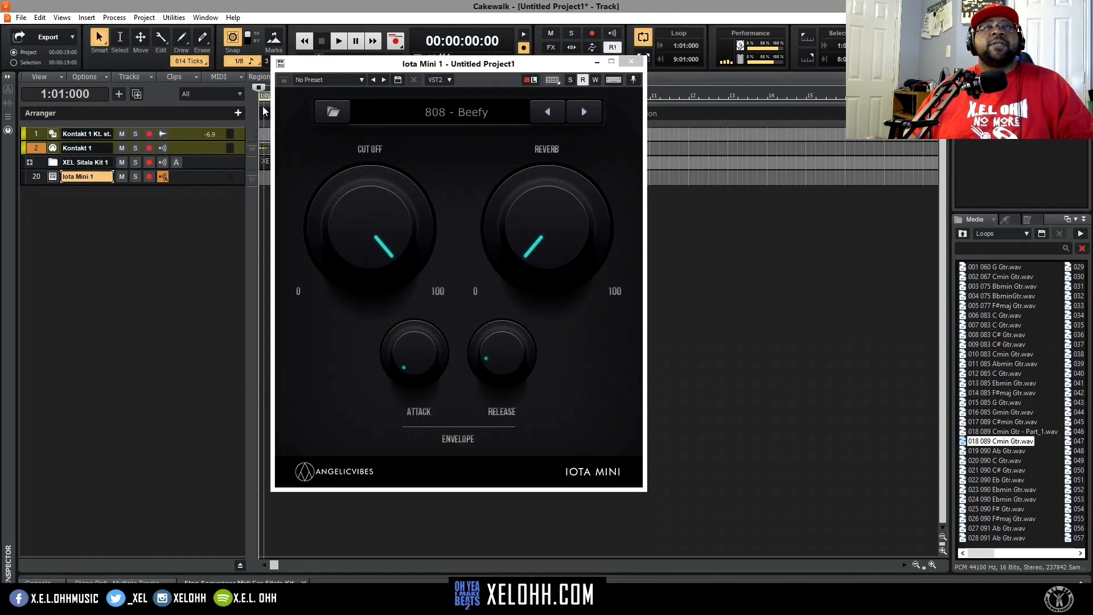
Load the Pads - Bright Halo preset in Iota Mini and close its window.
{"action": "left_click", "coordinate": [469, 114]}
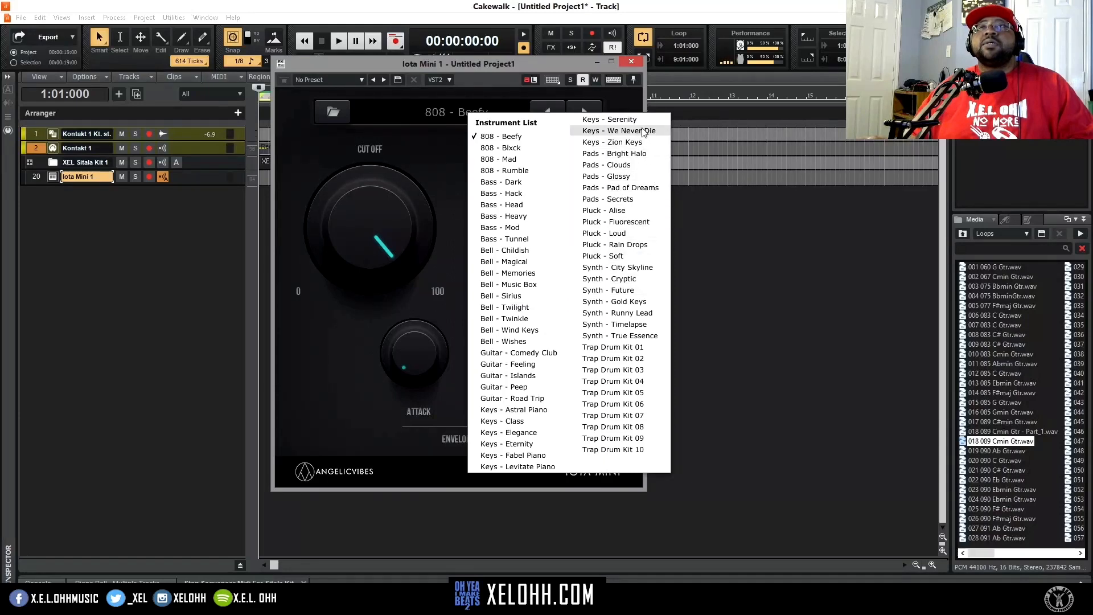
{"action": "left_click", "coordinate": [631, 154]}
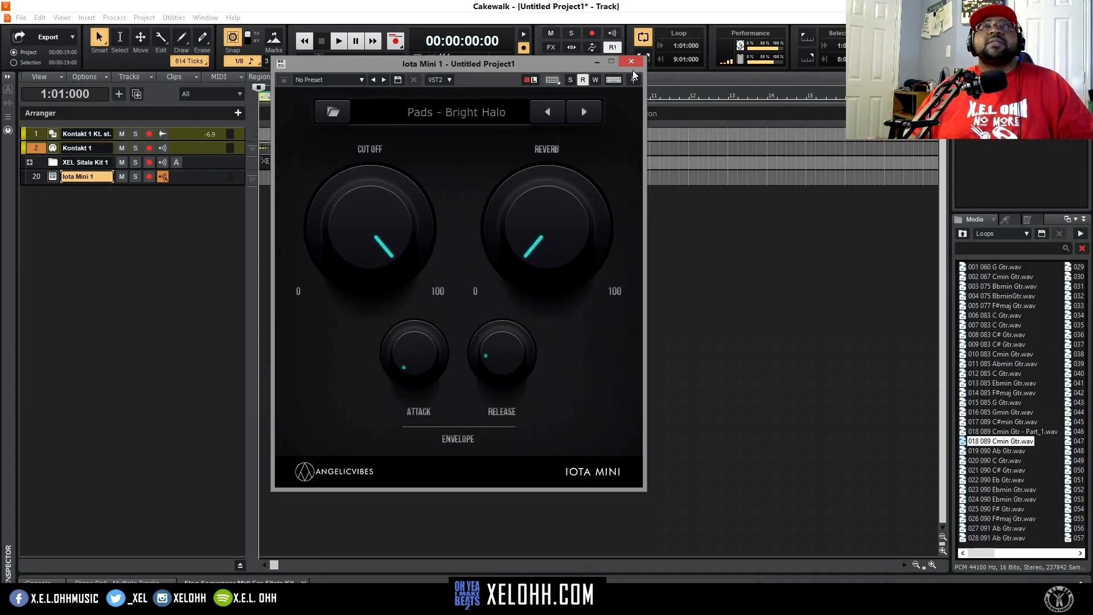
{"action": "left_click", "coordinate": [631, 62]}
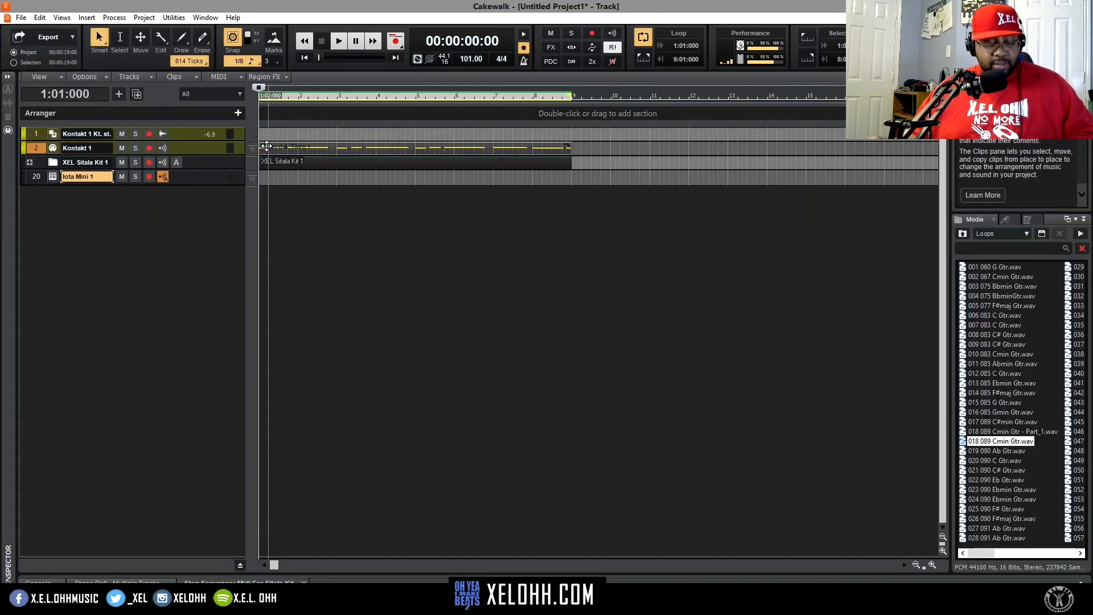
Copy the Kontakt 1 chord clip to the start of the Iota Mini 1 track, mute the Kontakt 1 audio track, and play the project.
{"action": "left_click_drag", "start_coordinate": [266, 146], "coordinate": [265, 177]}
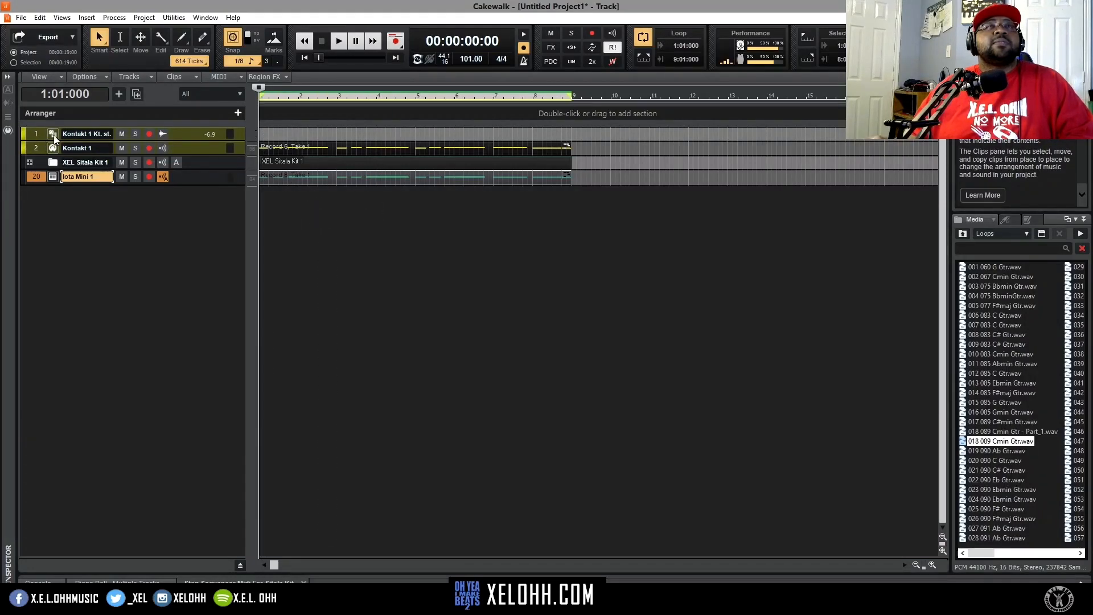
{"action": "left_click", "coordinate": [123, 134]}
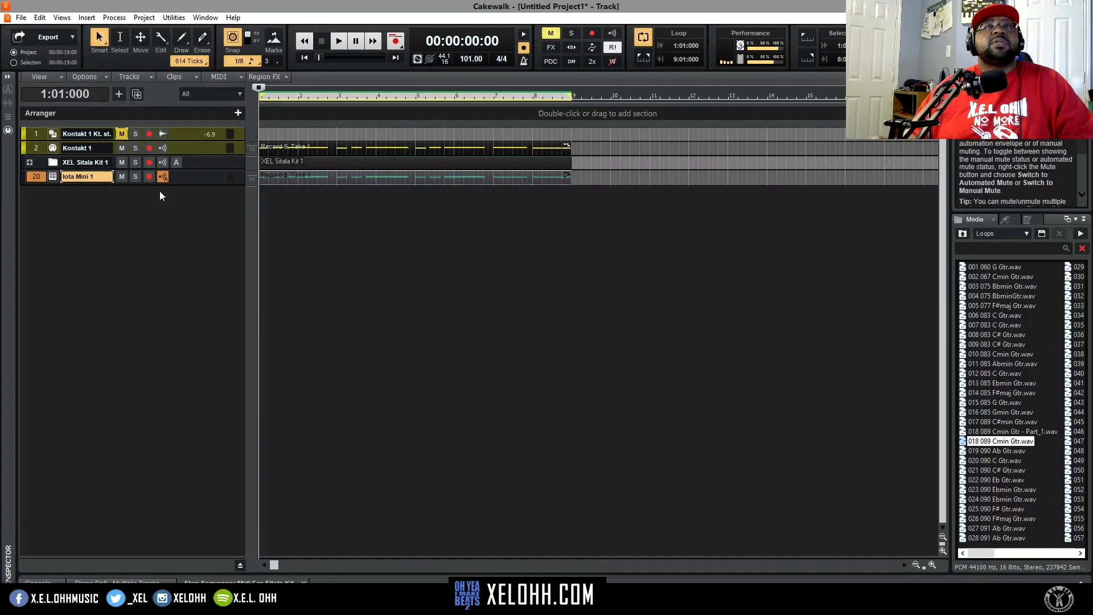
{"action": "key", "text": "space"}
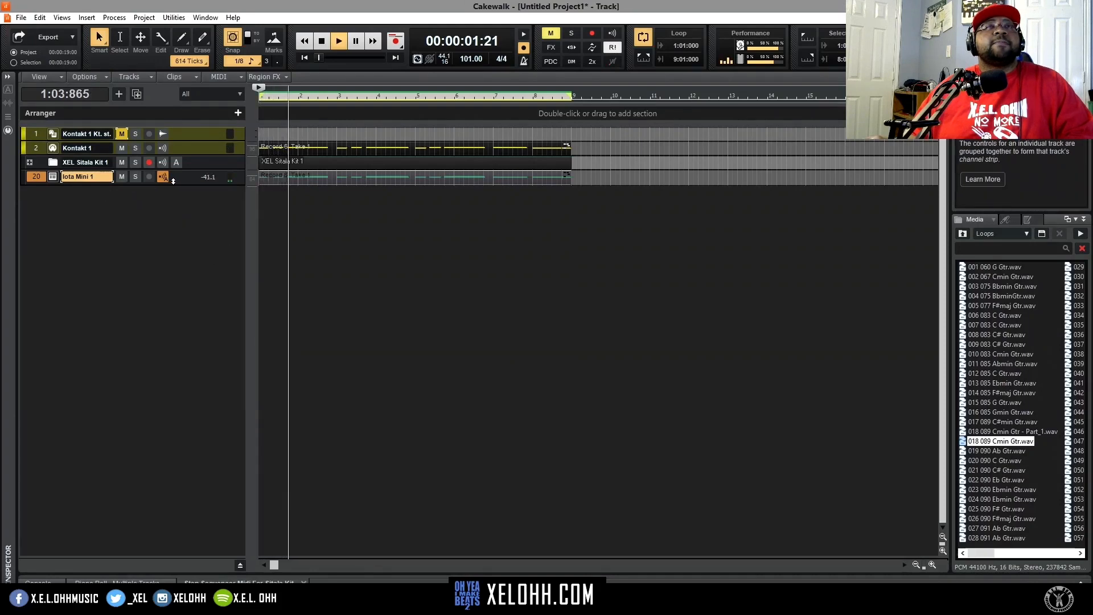
Enlarge the Iota Mini 1 track and open its chord clip in the maximized piano roll.
{"action": "left_click_drag", "start_coordinate": [175, 184], "coordinate": [171, 239]}
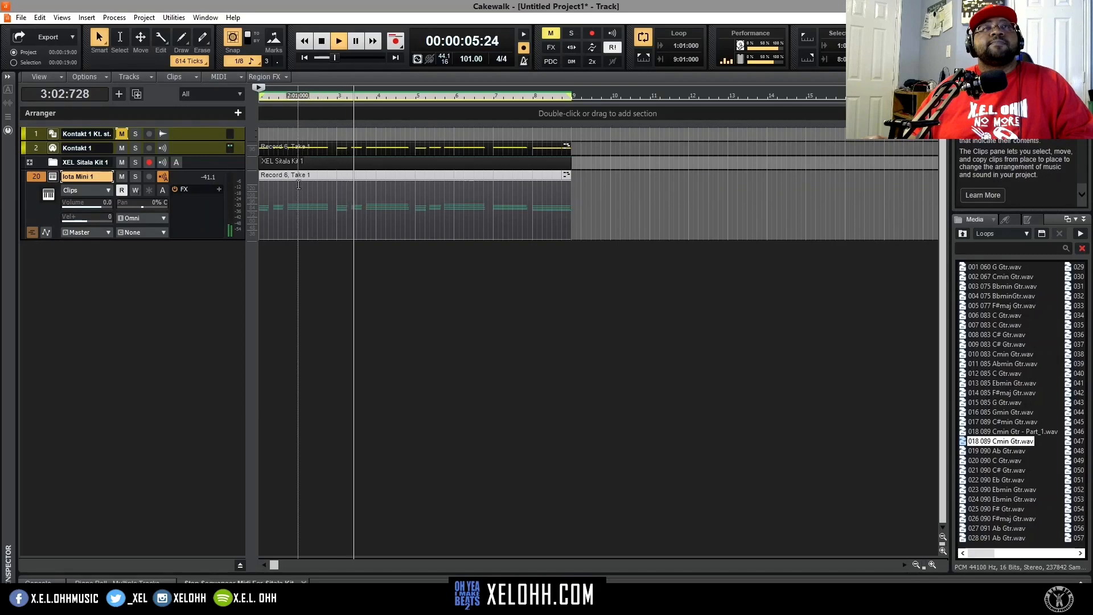
{"action": "double_click", "coordinate": [312, 180]}
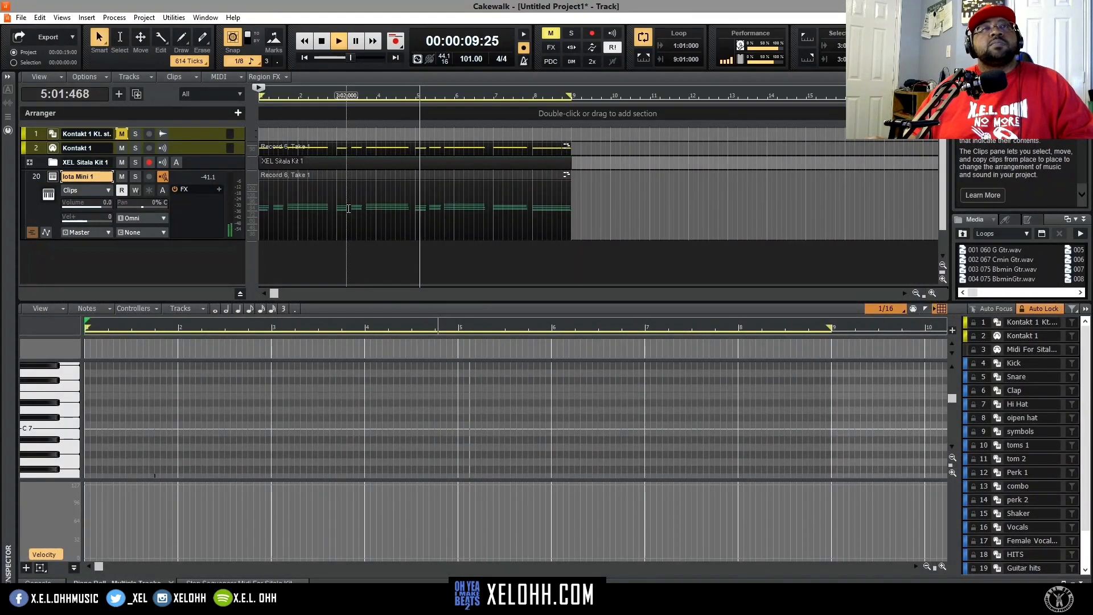
{"action": "scroll", "coordinate": [432, 403], "scroll_direction": "up", "scroll_amount": 2}
{"action": "scroll", "coordinate": [429, 406], "scroll_direction": "down", "scroll_amount": 2}
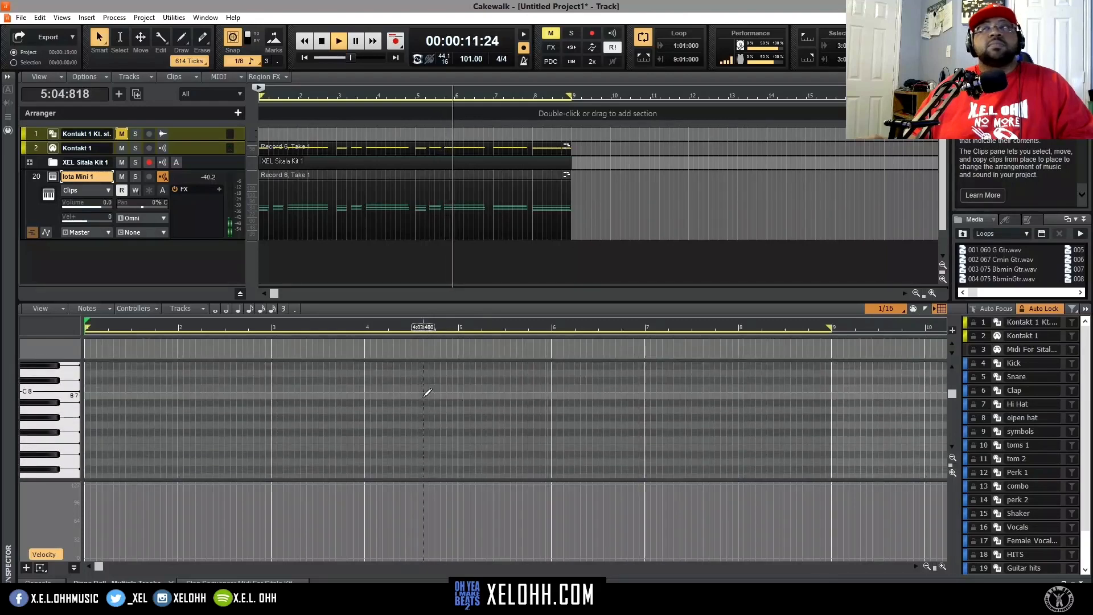
{"action": "scroll", "coordinate": [1033, 483], "scroll_direction": "down", "scroll_amount": 3}
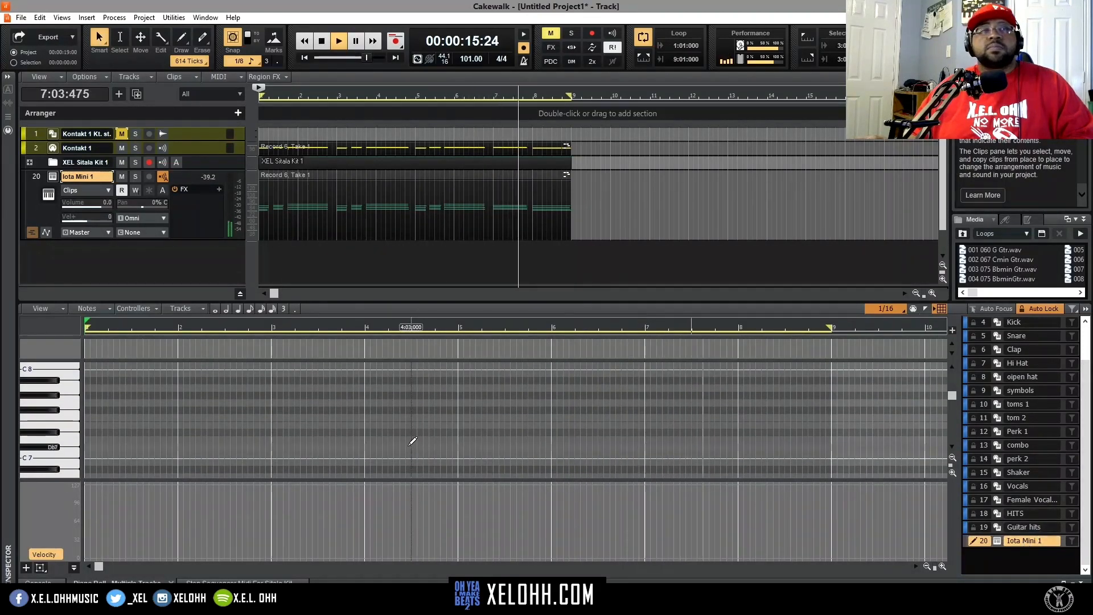
{"action": "key", "text": "d"}
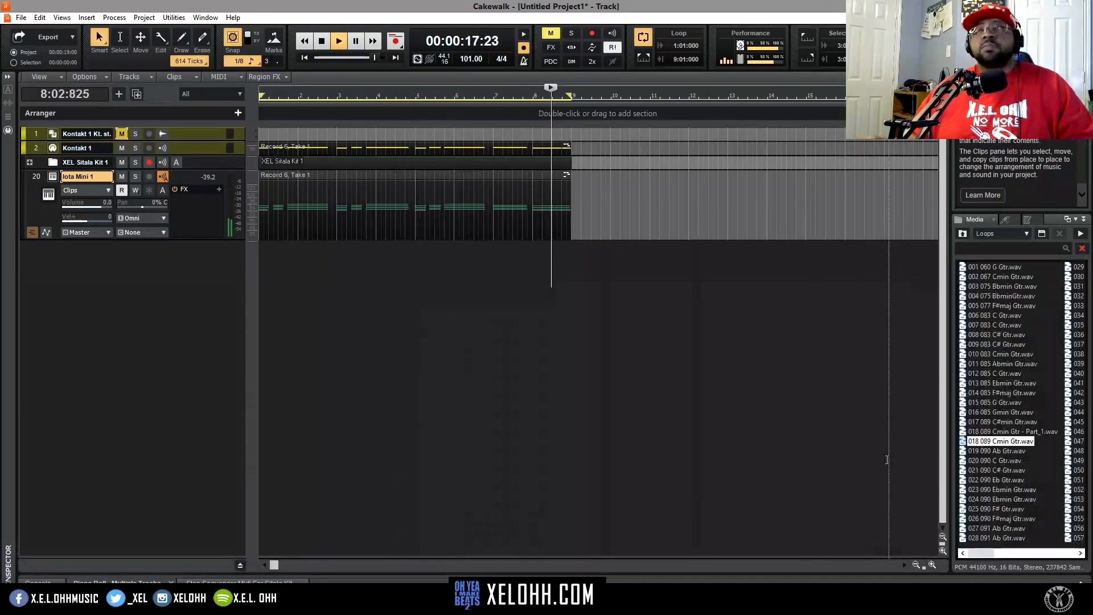
{"action": "key", "text": "d"}
{"action": "key", "text": "shift+d"}
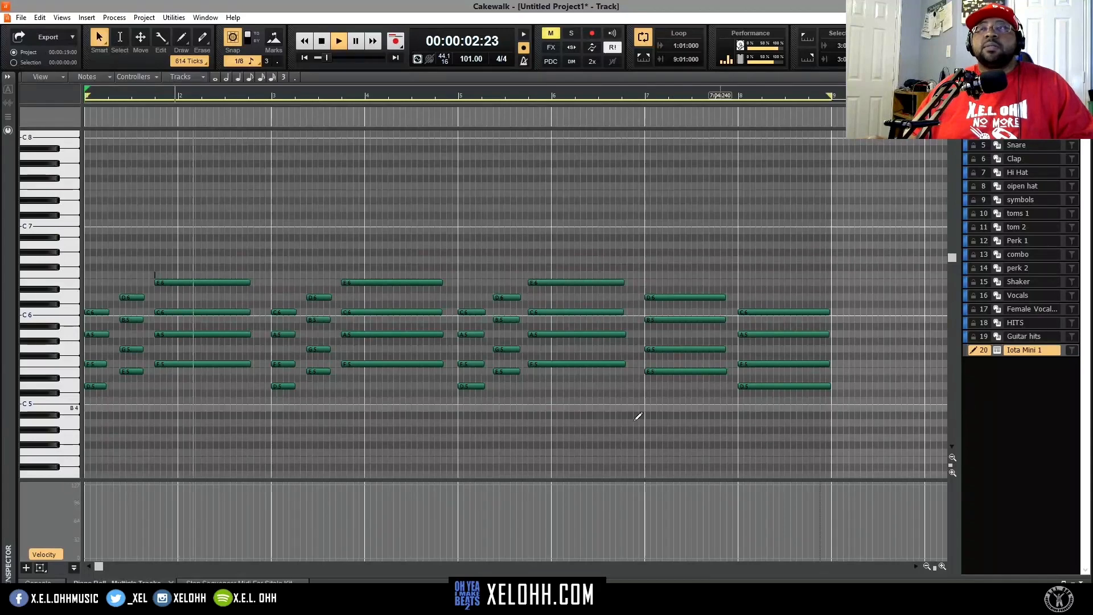
Raise the velocities of all Iota Mini 1 notes together, lower them slightly, and return to the track view.
{"action": "key", "text": "ctrl+a"}
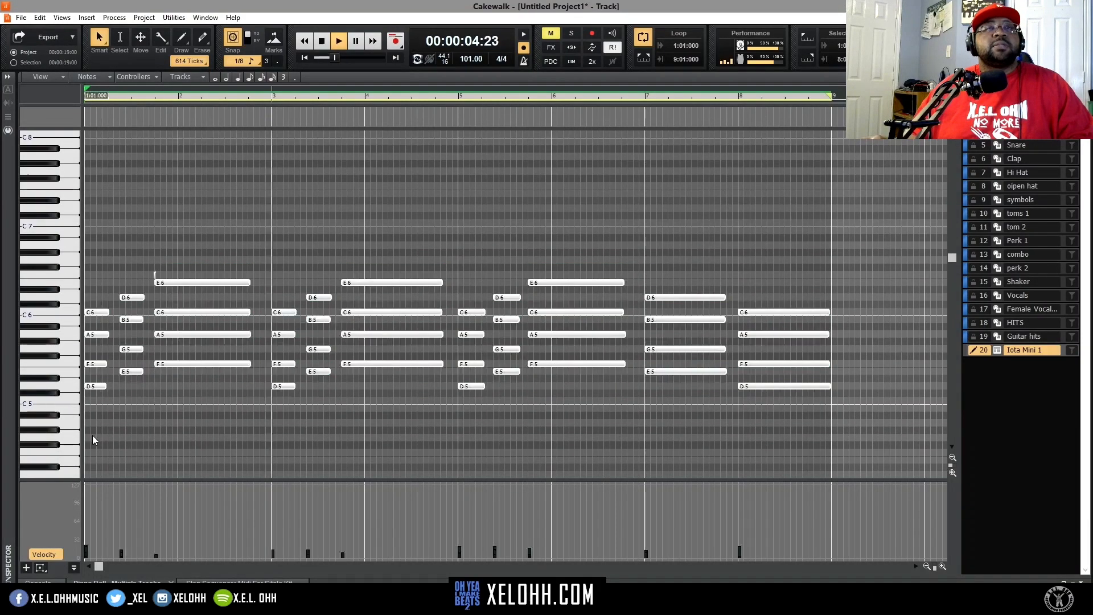
{"action": "left_click_drag", "start_coordinate": [86, 552], "coordinate": [82, 501]}
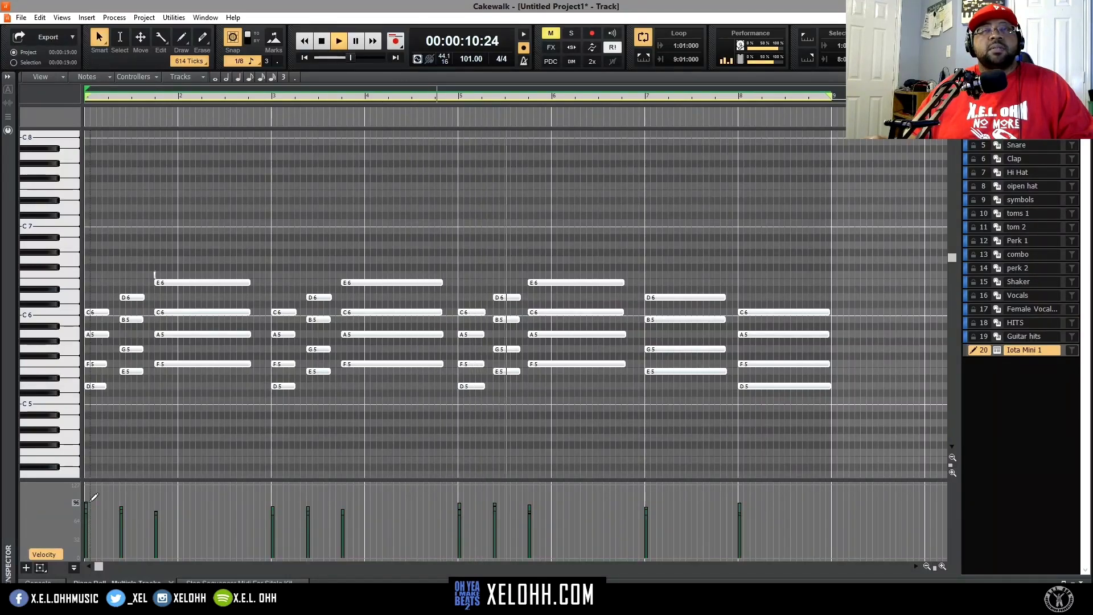
{"action": "left_click_drag", "start_coordinate": [86, 507], "coordinate": [91, 510]}
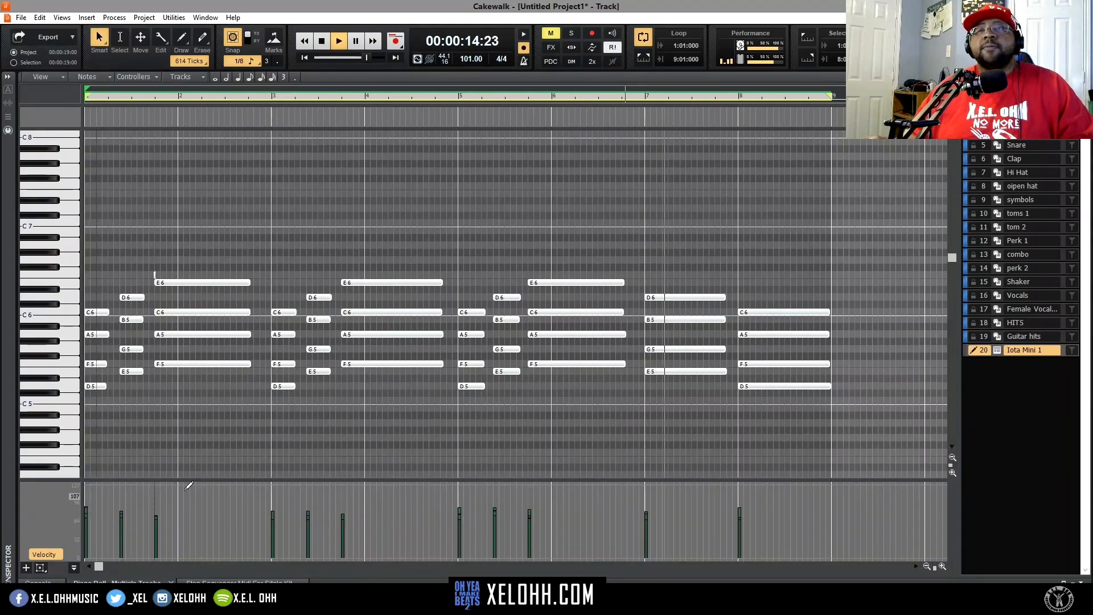
{"action": "key", "text": "d"}
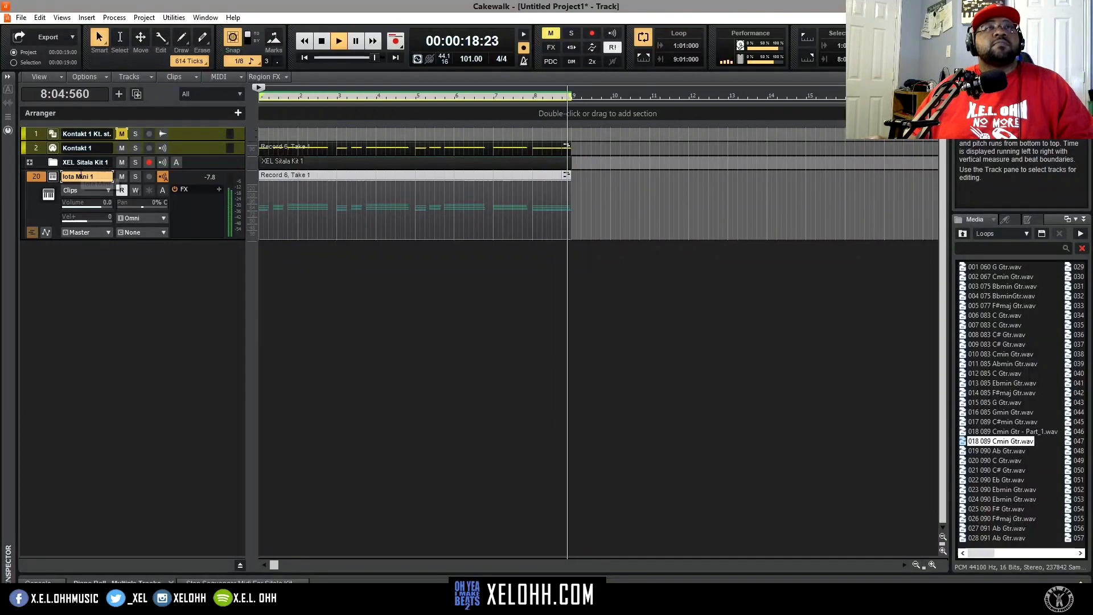
Audition the Pads - Clouds and Pads - Glossy presets in Iota Mini 1 and unmute the Kontakt 1 audio track.
{"action": "left_click", "coordinate": [49, 194]}
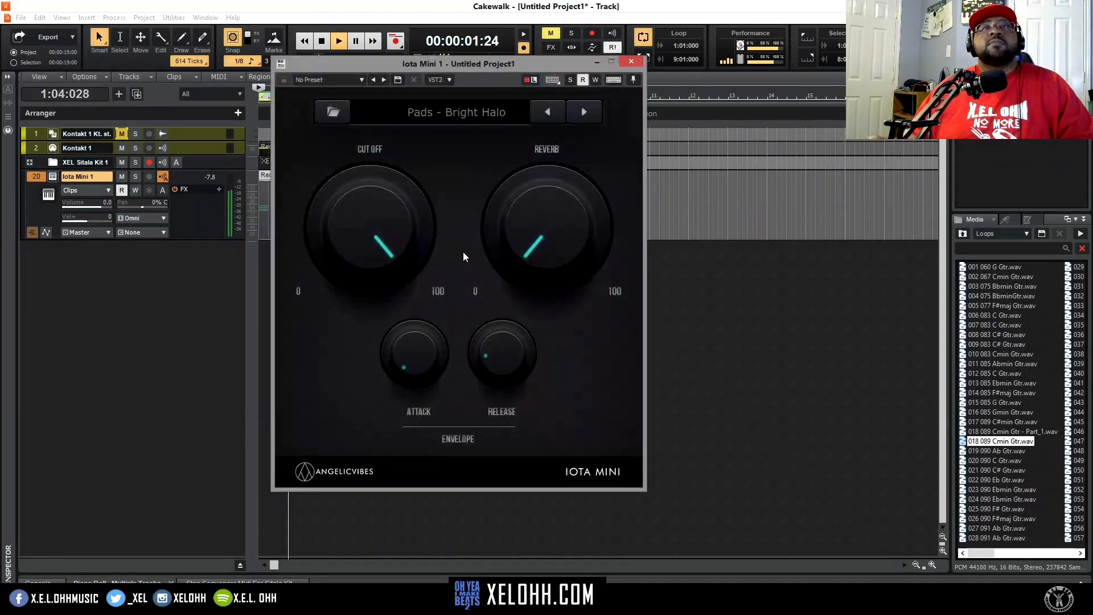
{"action": "left_click", "coordinate": [572, 122]}
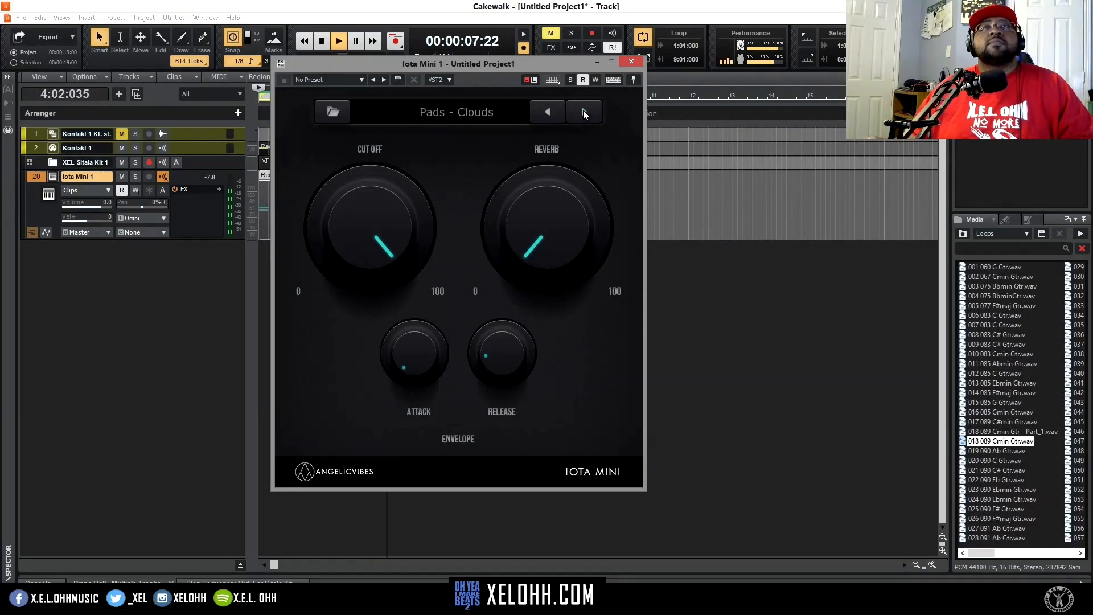
{"action": "left_click", "coordinate": [583, 112]}
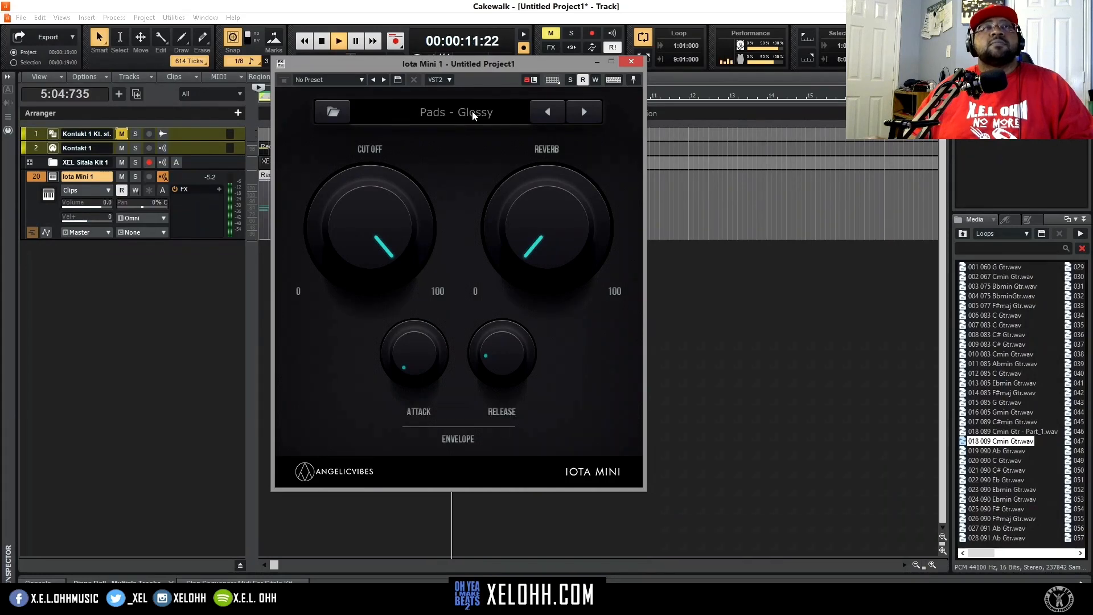
{"action": "left_click", "coordinate": [121, 133]}
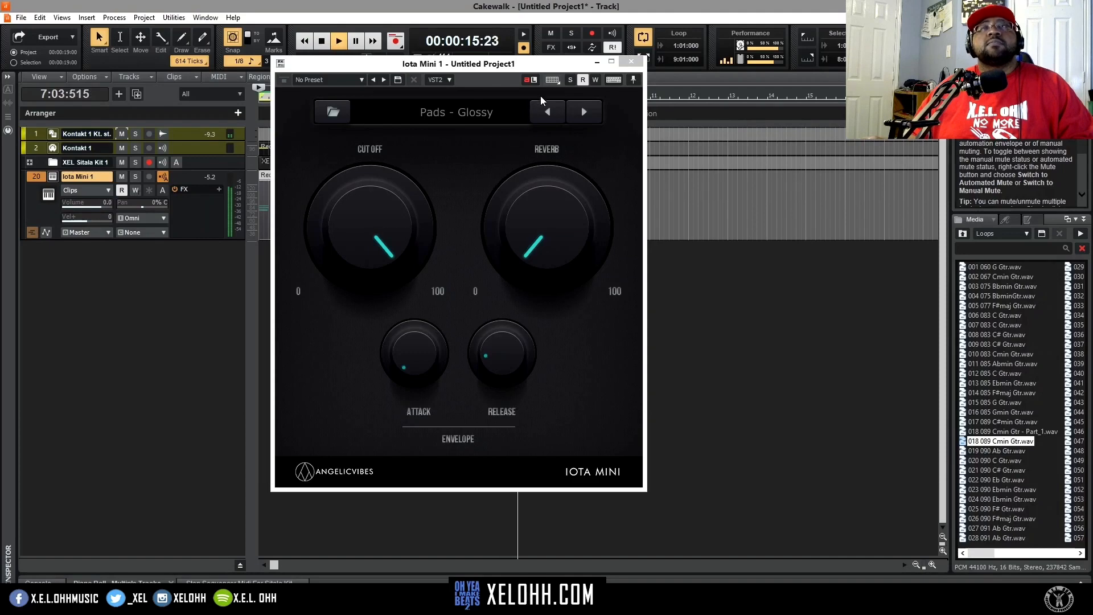
Load the Bell - Wishes preset in Iota Mini 1 and close its window.
{"action": "left_click_drag", "start_coordinate": [543, 66], "coordinate": [640, 100]}
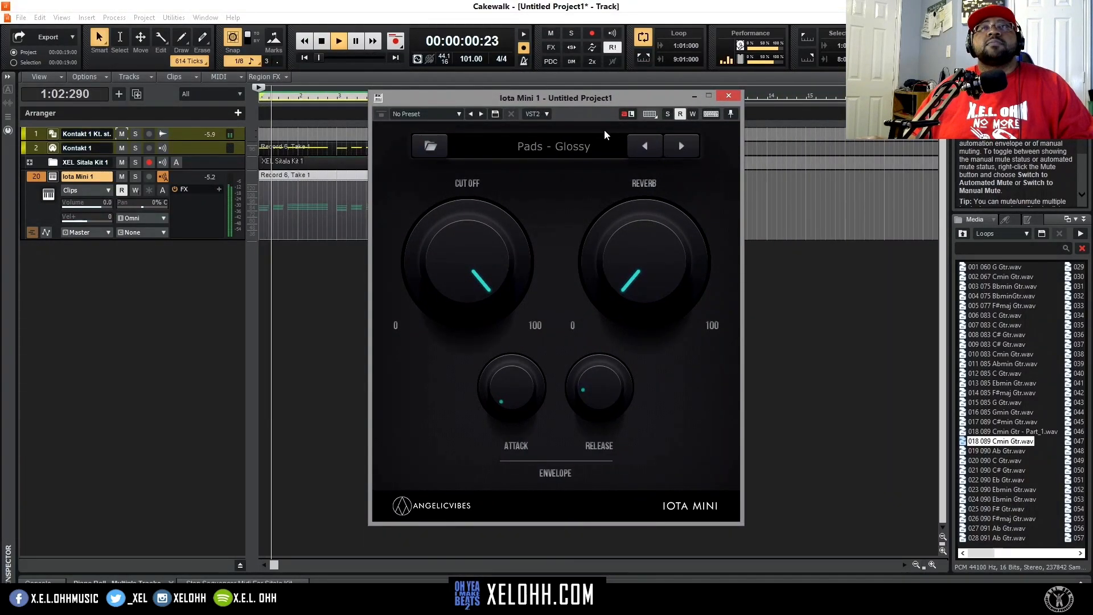
{"action": "left_click", "coordinate": [569, 146]}
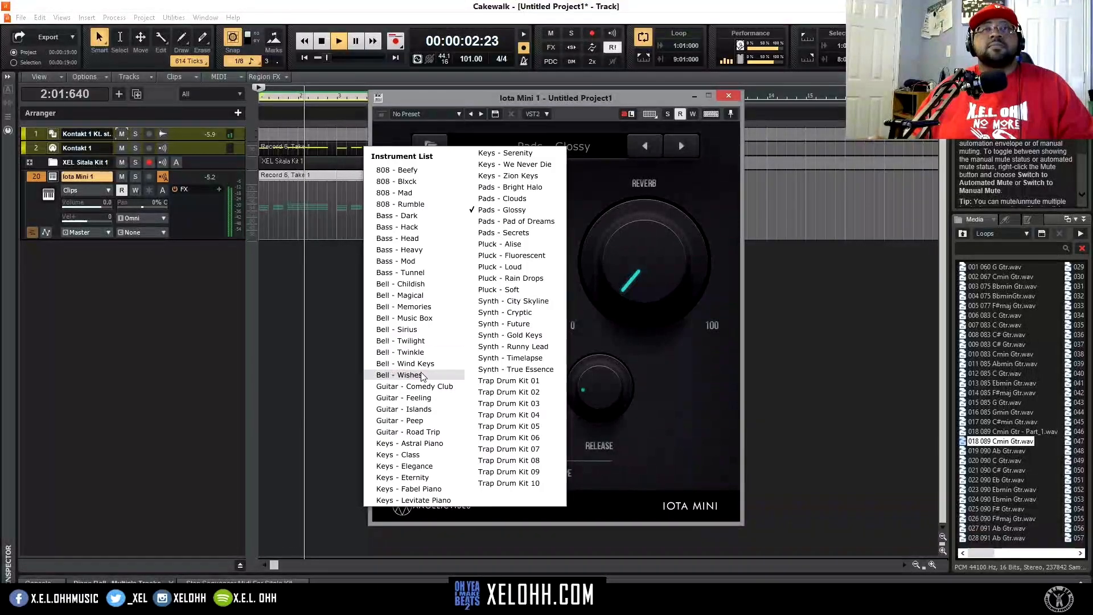
{"action": "left_click", "coordinate": [449, 374]}
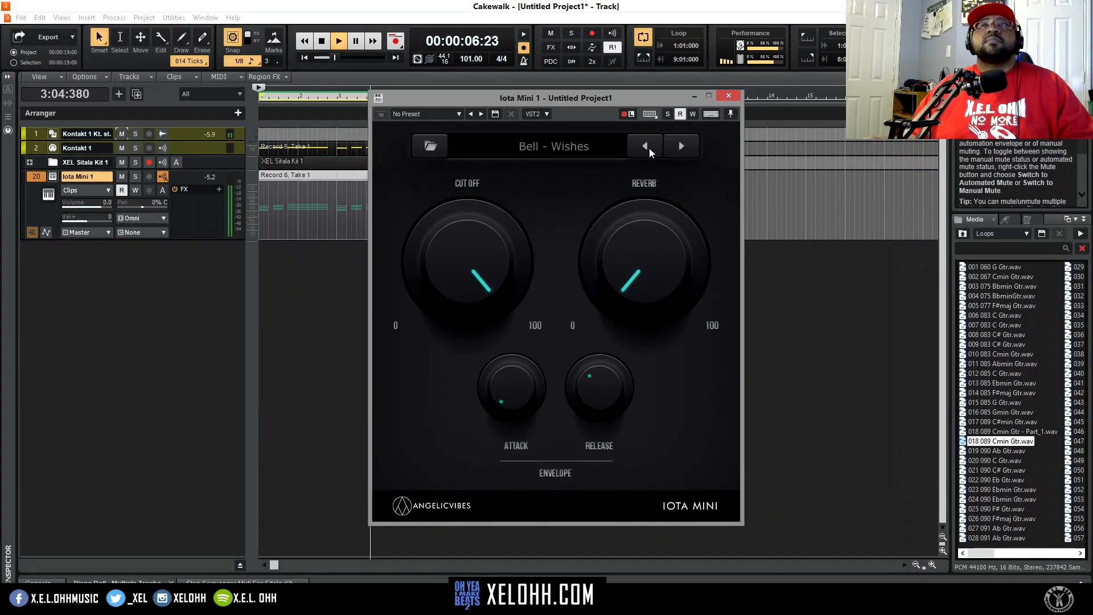
{"action": "left_click", "coordinate": [729, 96]}
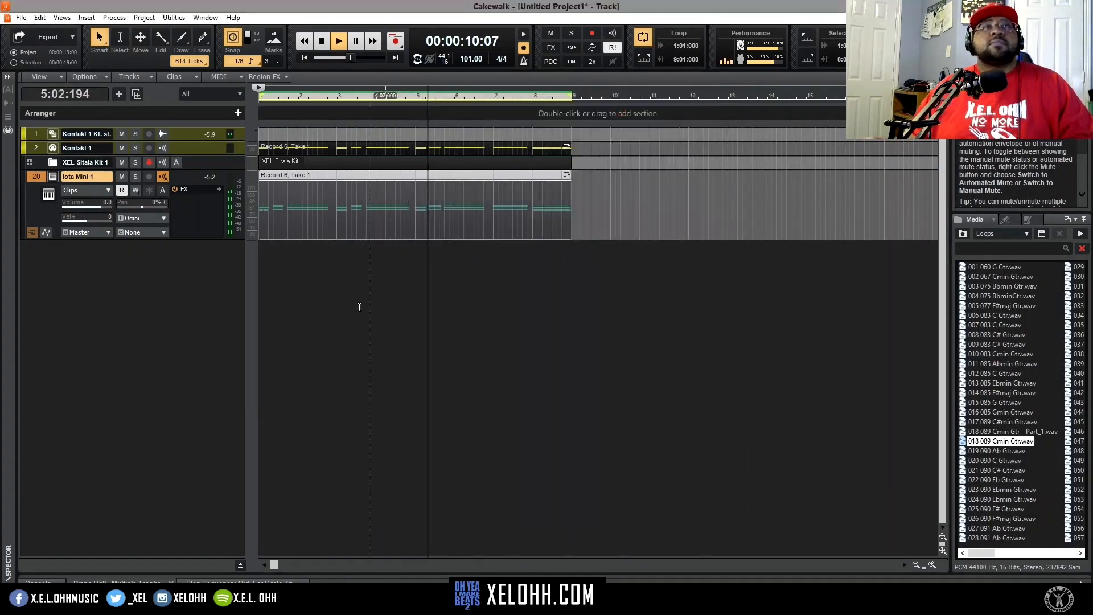
Insert a second Iota Mini instrument track, keep its 808 - Beefy preset, and close the synth window.
{"action": "right_click", "coordinate": [174, 274]}
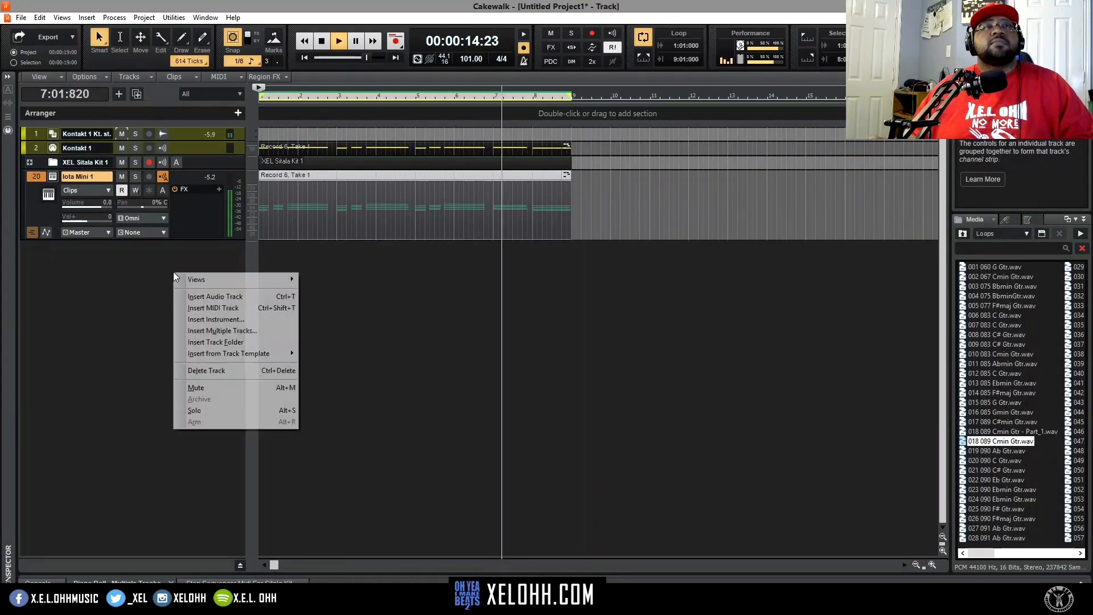
{"action": "left_click", "coordinate": [213, 322]}
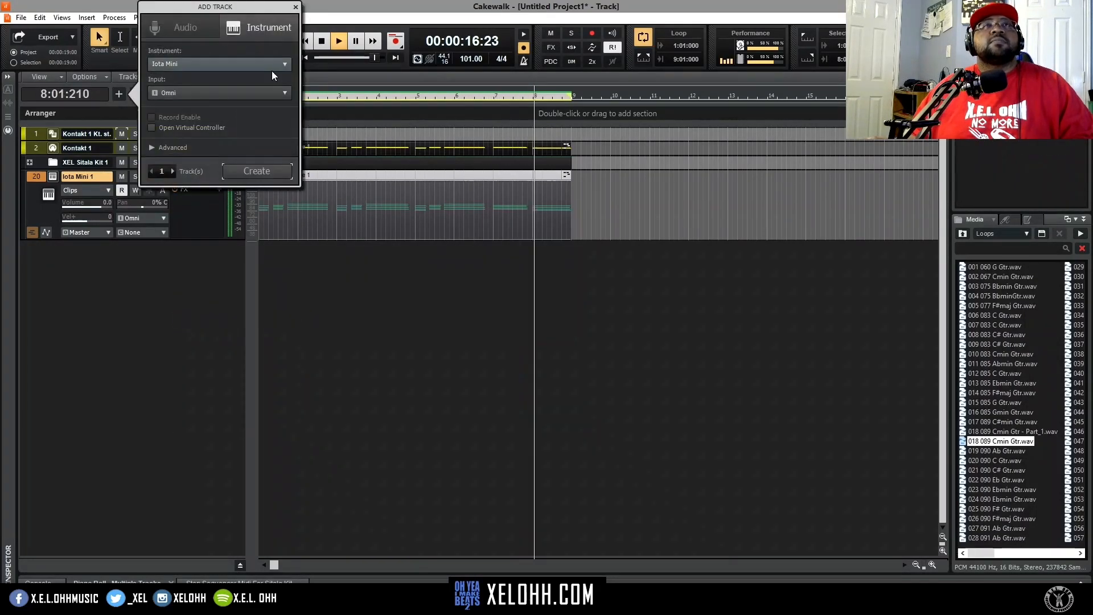
{"action": "left_click", "coordinate": [256, 171]}
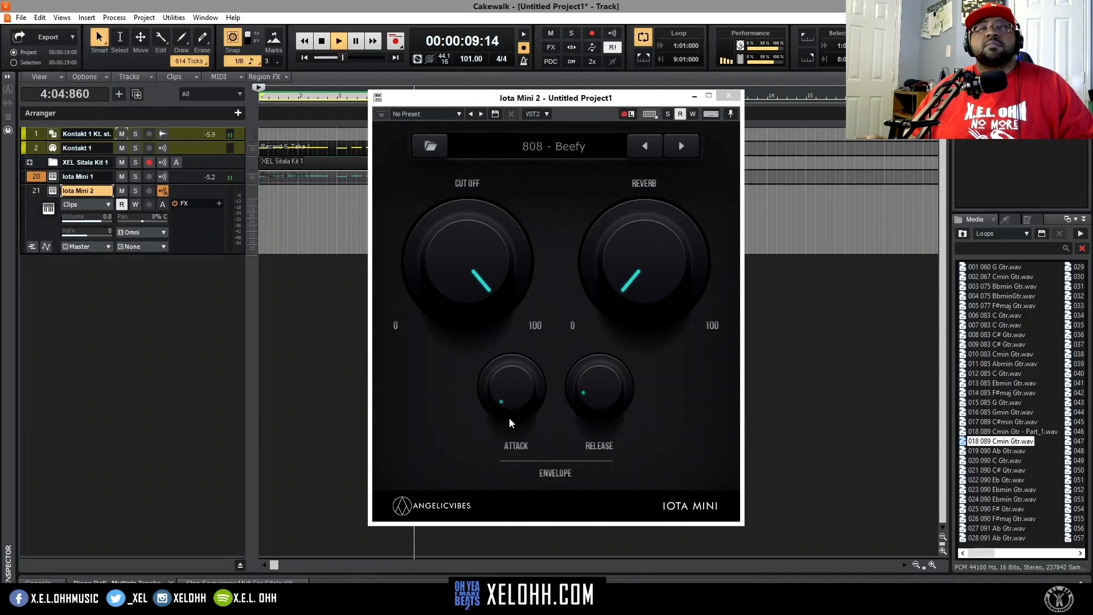
{"action": "left_click", "coordinate": [543, 150]}
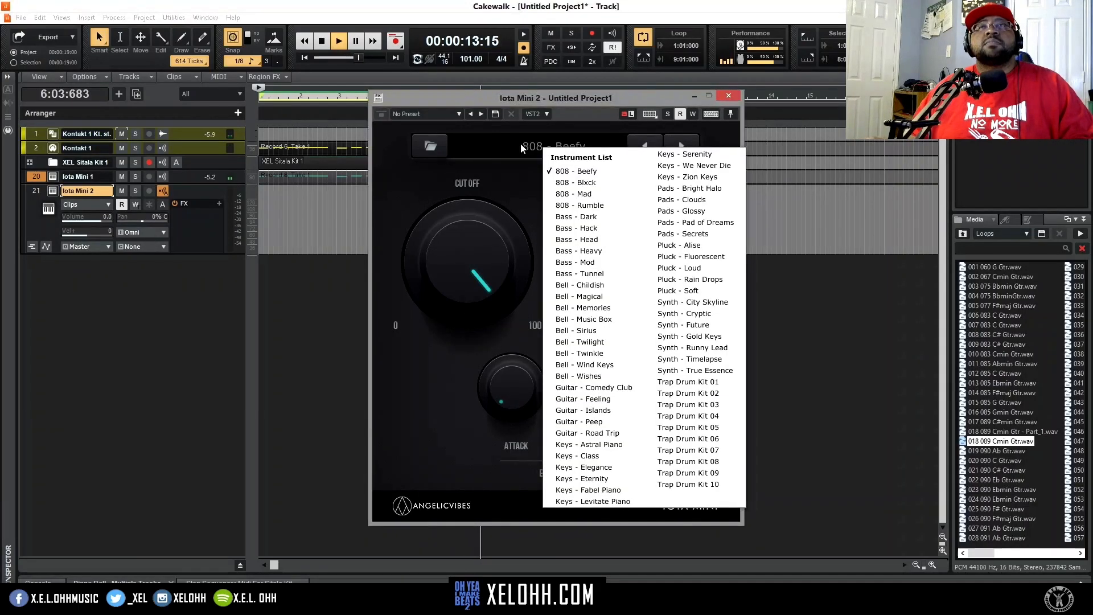
{"action": "left_click", "coordinate": [520, 144]}
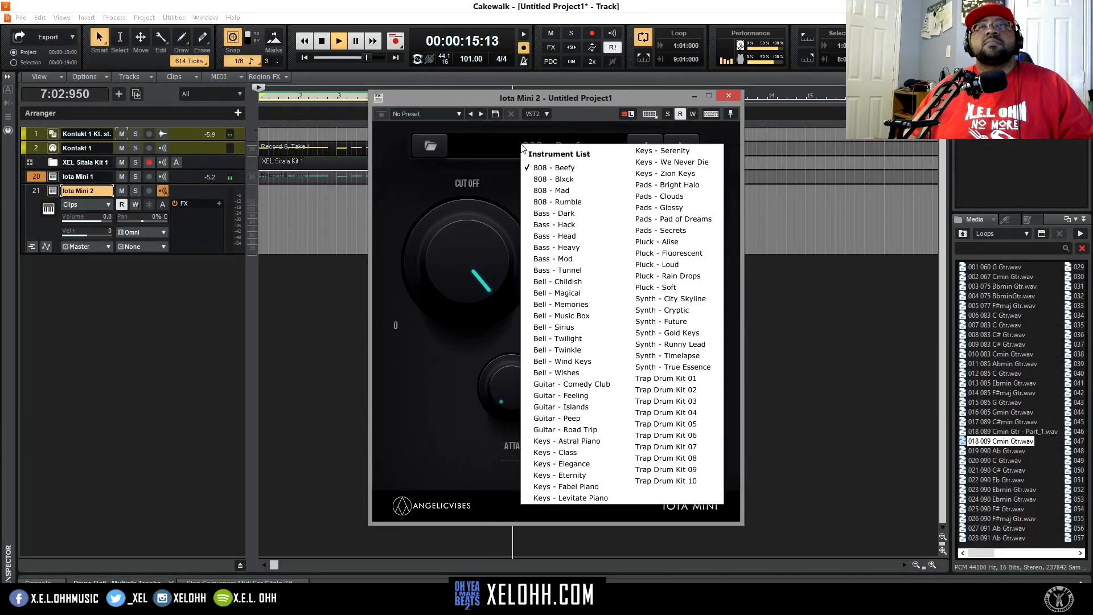
{"action": "left_click", "coordinate": [433, 173]}
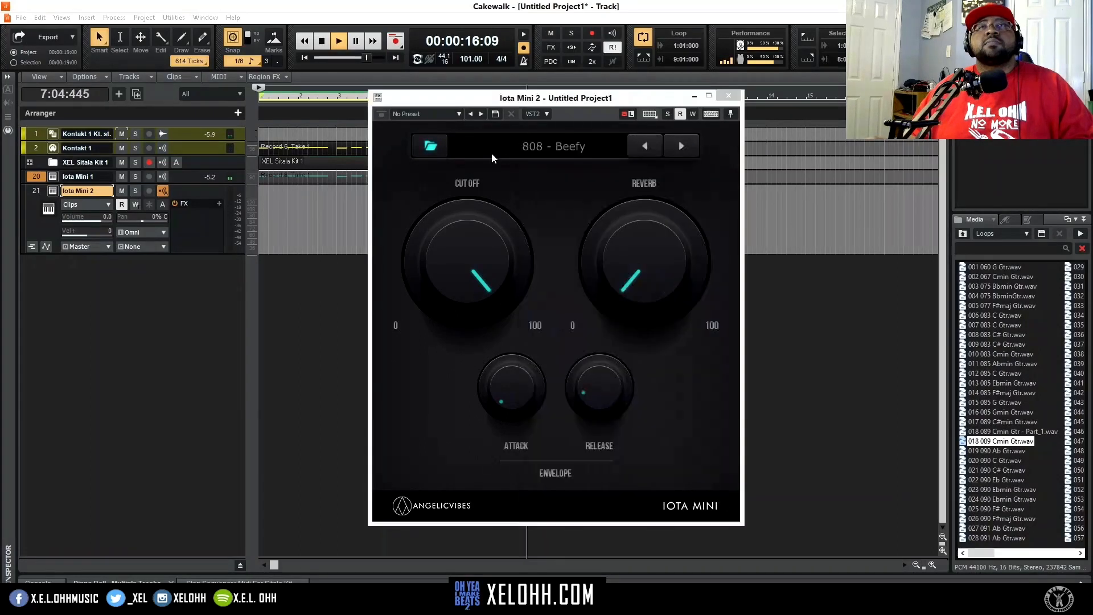
{"action": "left_click", "coordinate": [726, 99]}
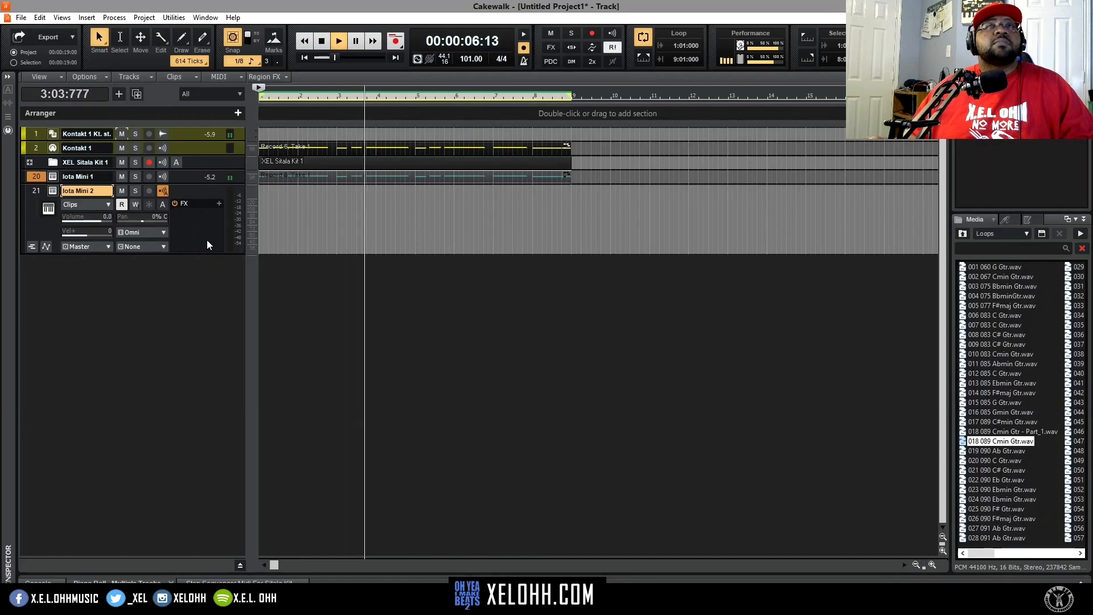
Stop playback, copy the Iota Mini 1 clip to the start of the Iota Mini 2 track, and open the copy in the maximized piano roll.
{"action": "key", "text": "space"}
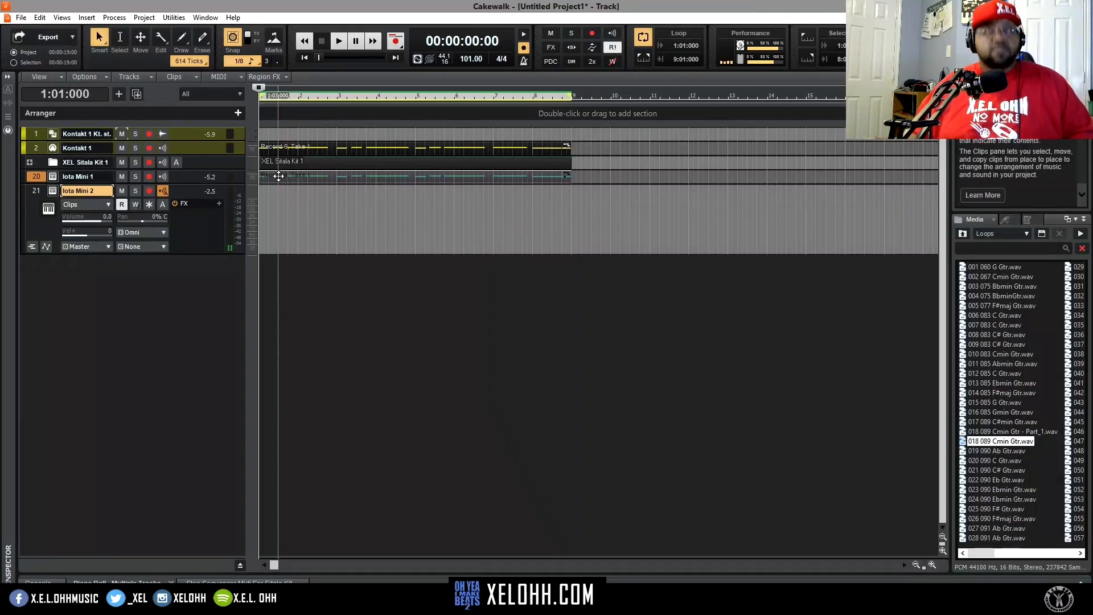
{"action": "left_click_drag", "start_coordinate": [278, 177], "coordinate": [277, 233]}
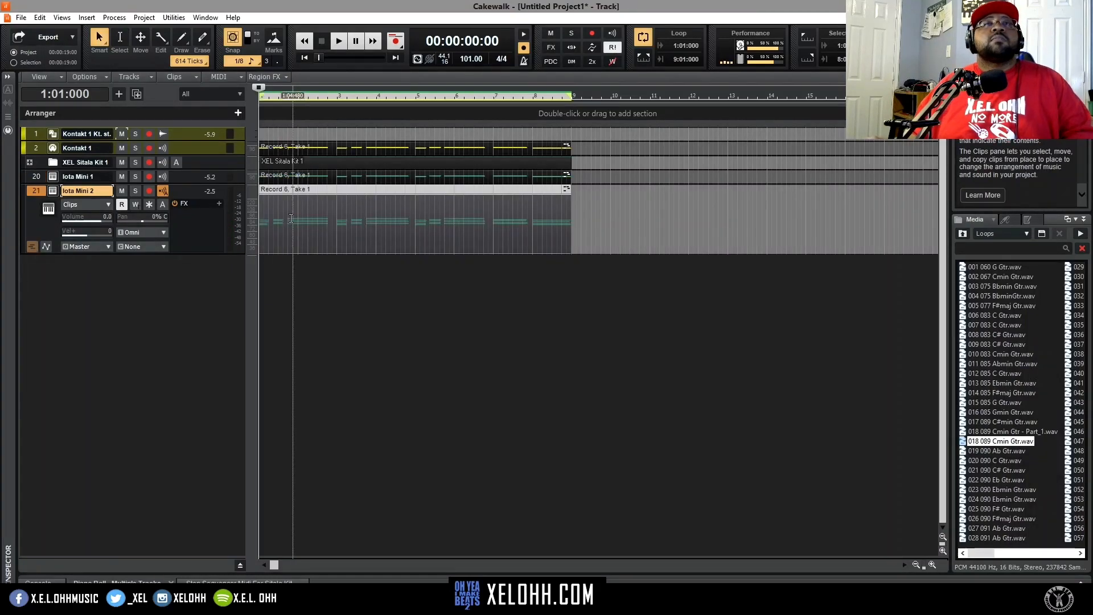
{"action": "double_click", "coordinate": [291, 218]}
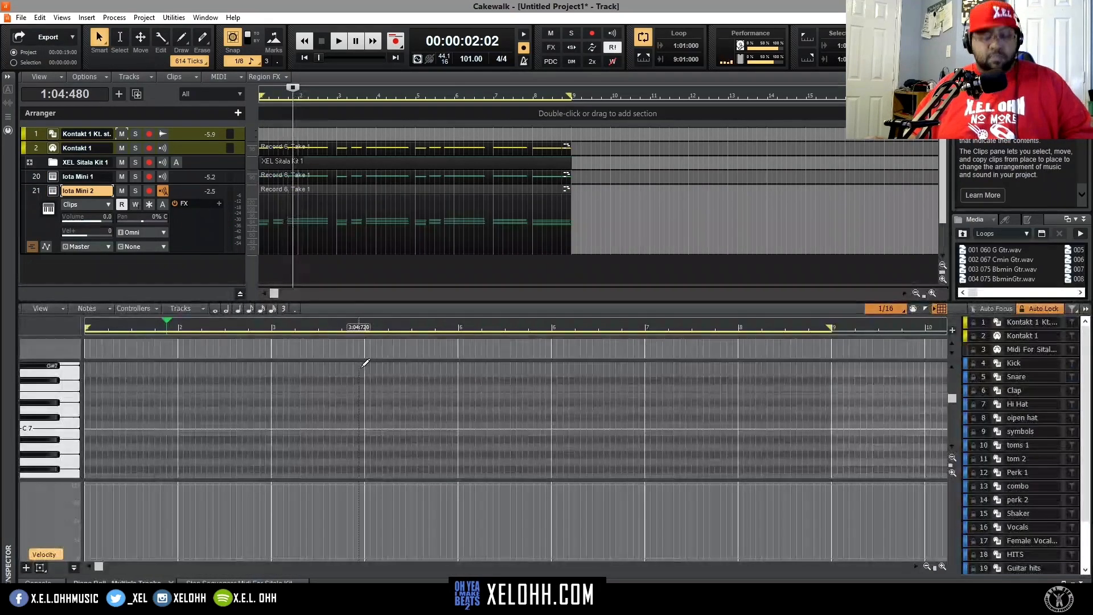
{"action": "key", "text": "shift+d"}
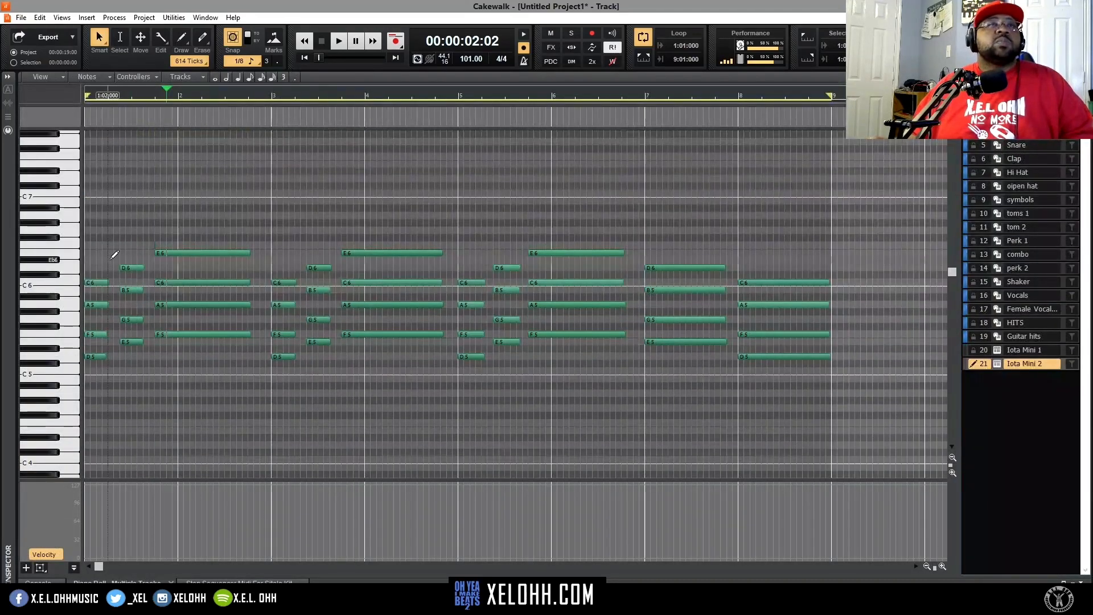
Delete the upper notes of every chord in the Iota Mini 2 clip, keeping only the lowest D5, E5 and F5 notes, and start playback.
{"action": "left_click_drag", "start_coordinate": [106, 269], "coordinate": [145, 307]}
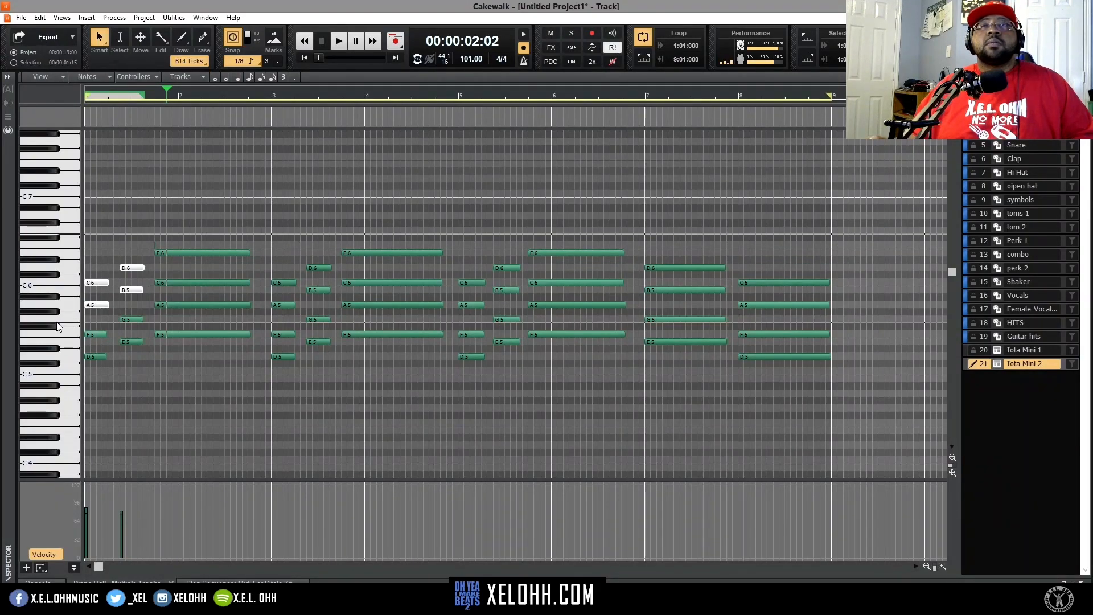
{"action": "left_click_drag", "start_coordinate": [57, 322], "coordinate": [56, 321]}
{"action": "key", "text": "Delete"}
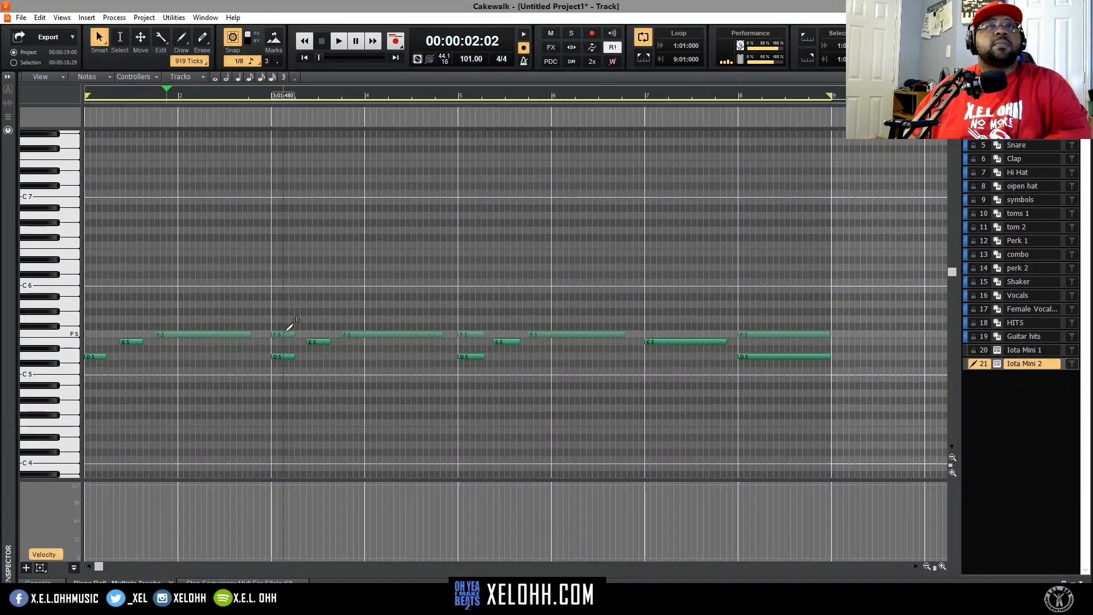
{"action": "left_click", "coordinate": [290, 333]}
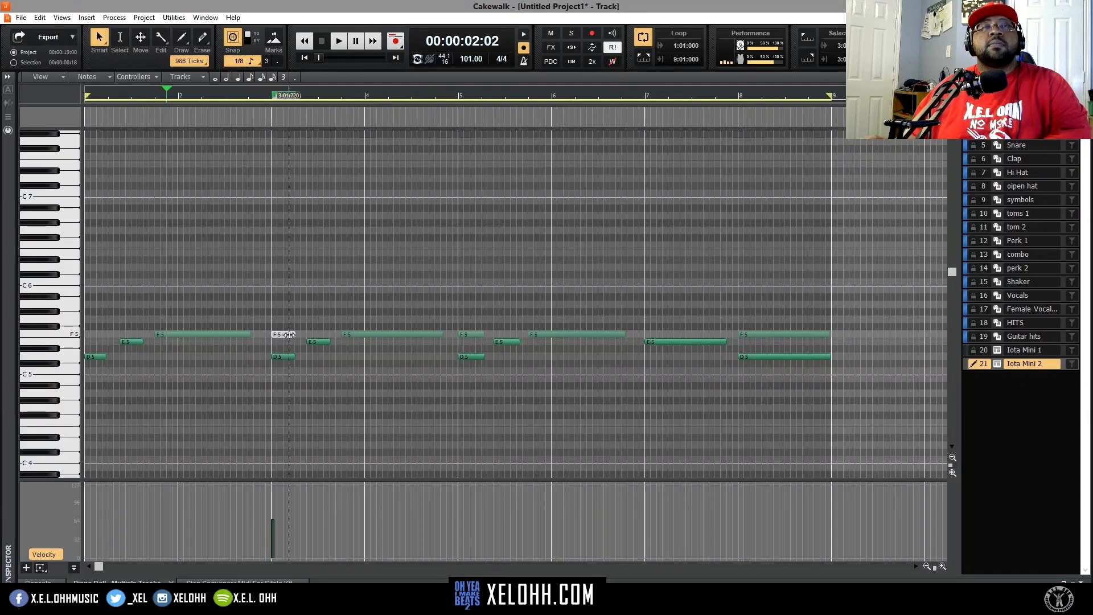
{"action": "key", "text": "Delete"}
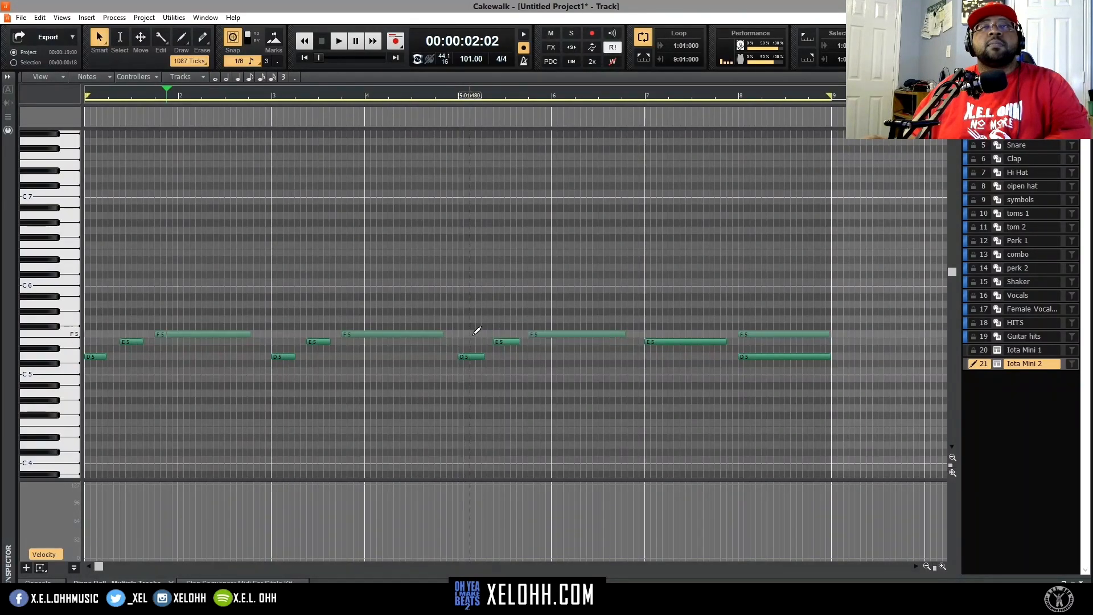
{"action": "left_click", "coordinate": [766, 335]}
{"action": "key", "text": "Delete"}
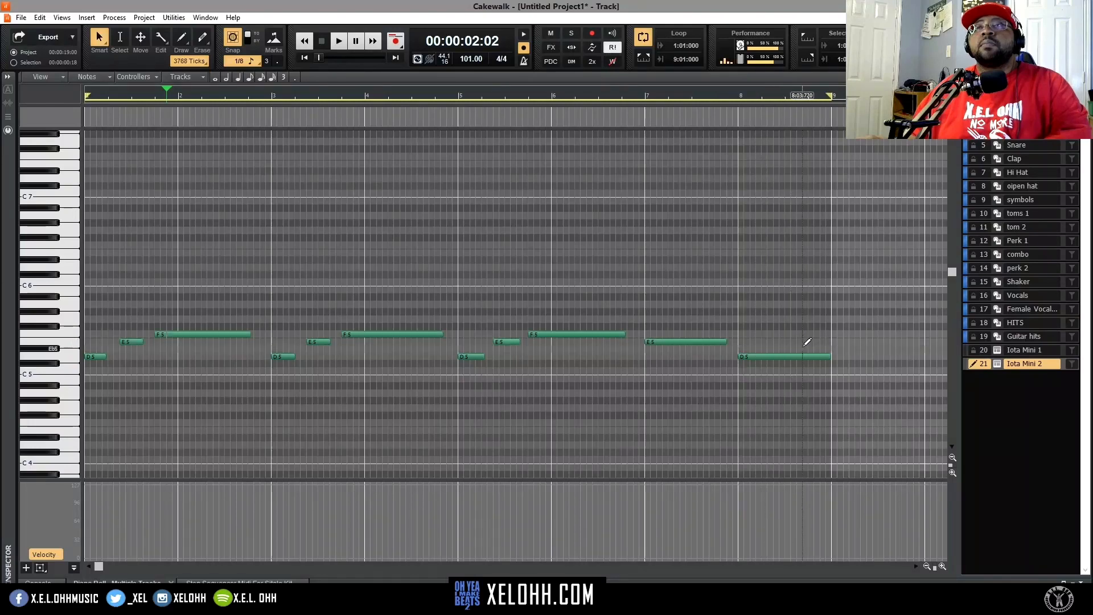
{"action": "key", "text": "space"}
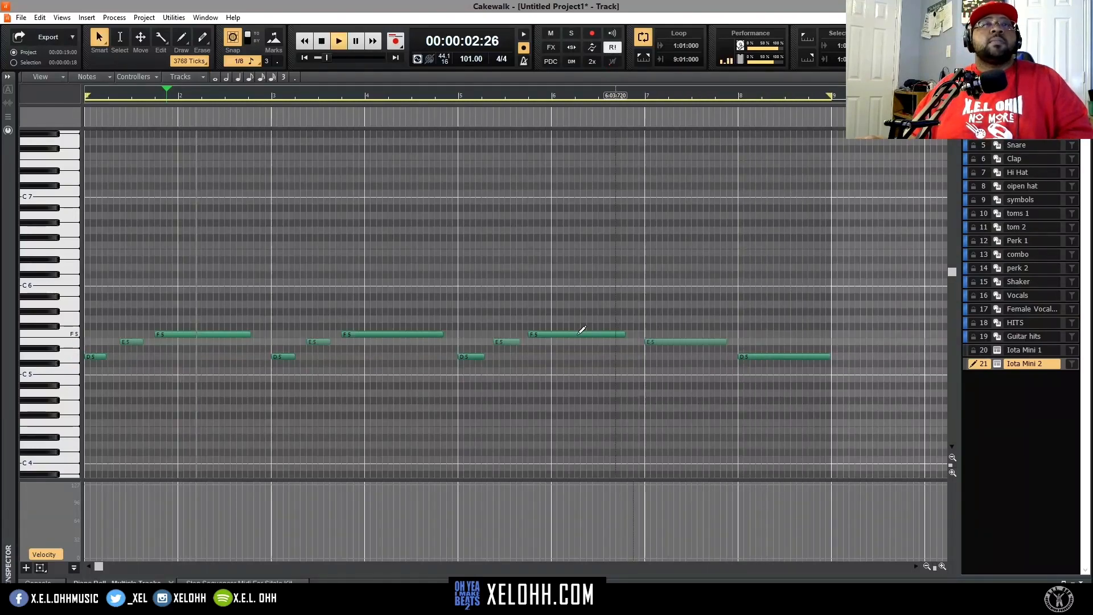
Restart playback from the beginning and transpose all Iota Mini 2 notes down an octave to D4, E4 and F4.
{"action": "key", "text": "space"}
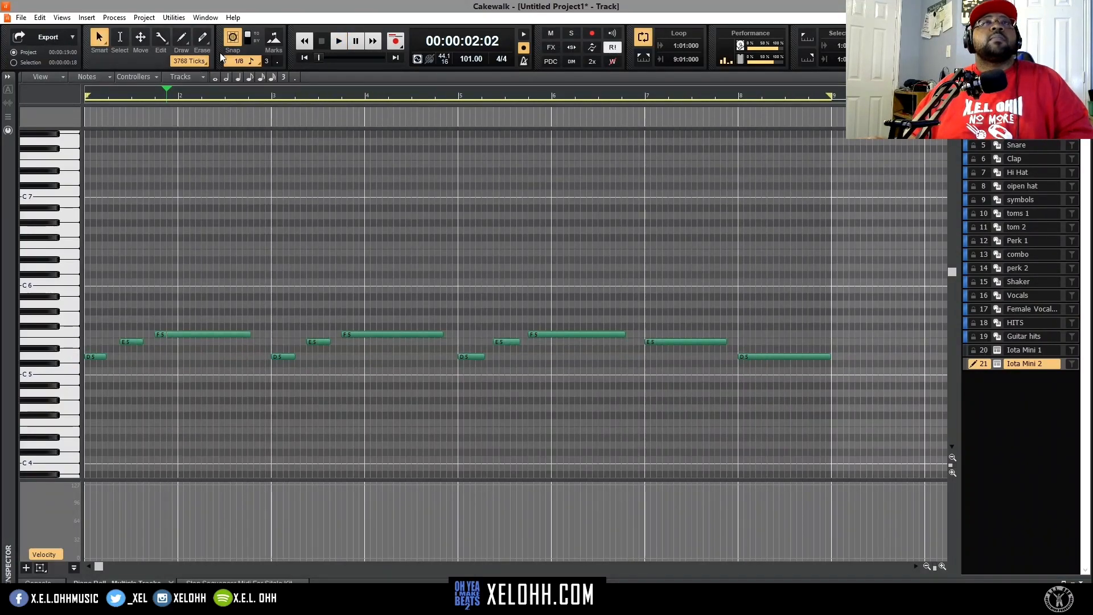
{"action": "left_click", "coordinate": [308, 55]}
{"action": "key", "text": "space"}
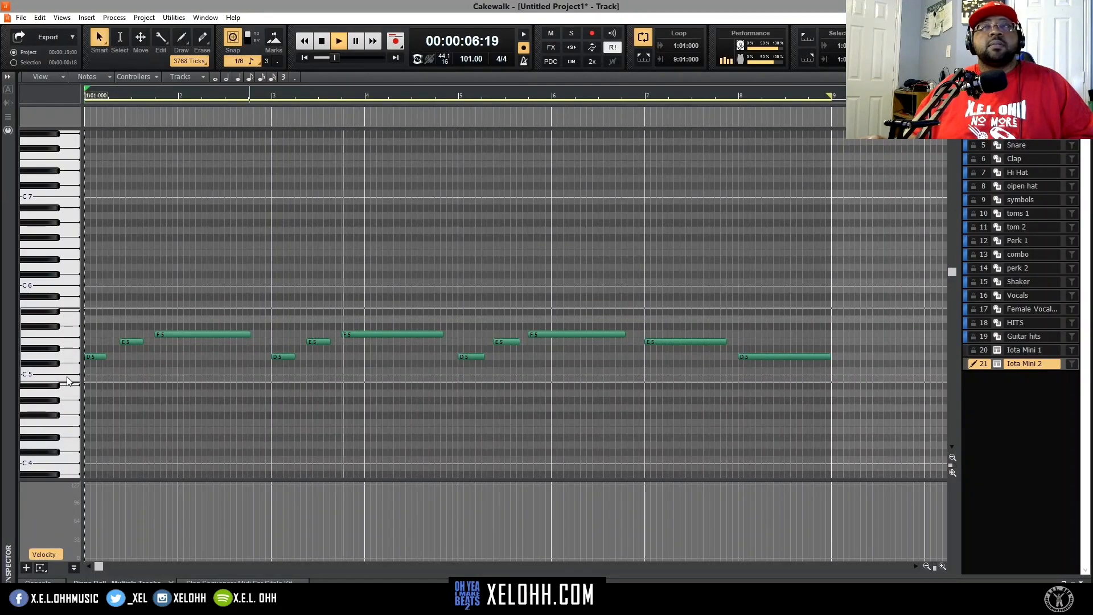
{"action": "key", "text": "ctrl+a"}
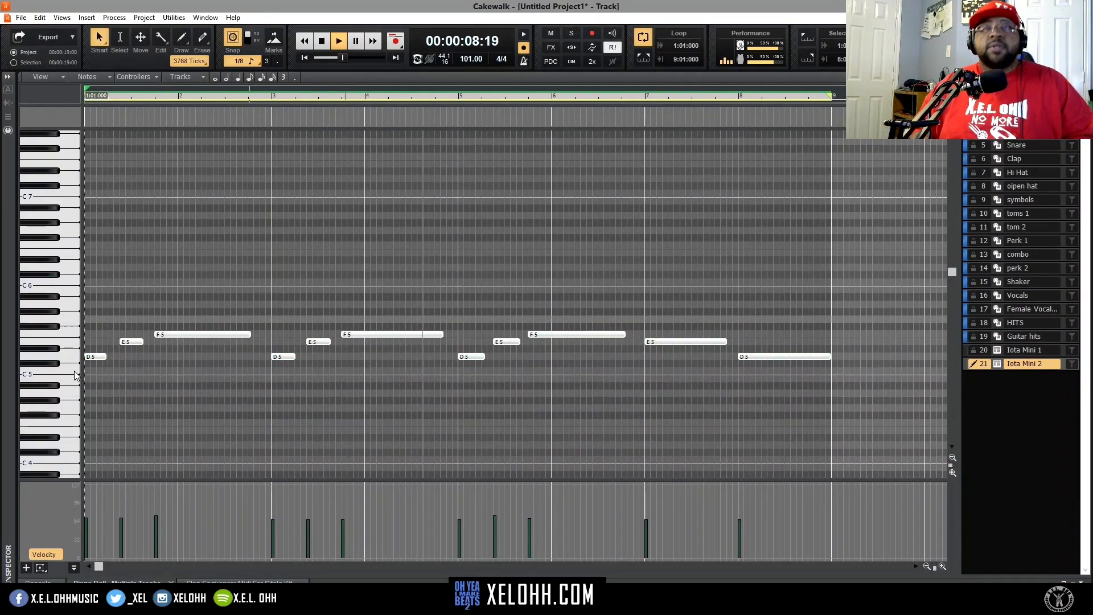
{"action": "key", "text": "shift+t"}
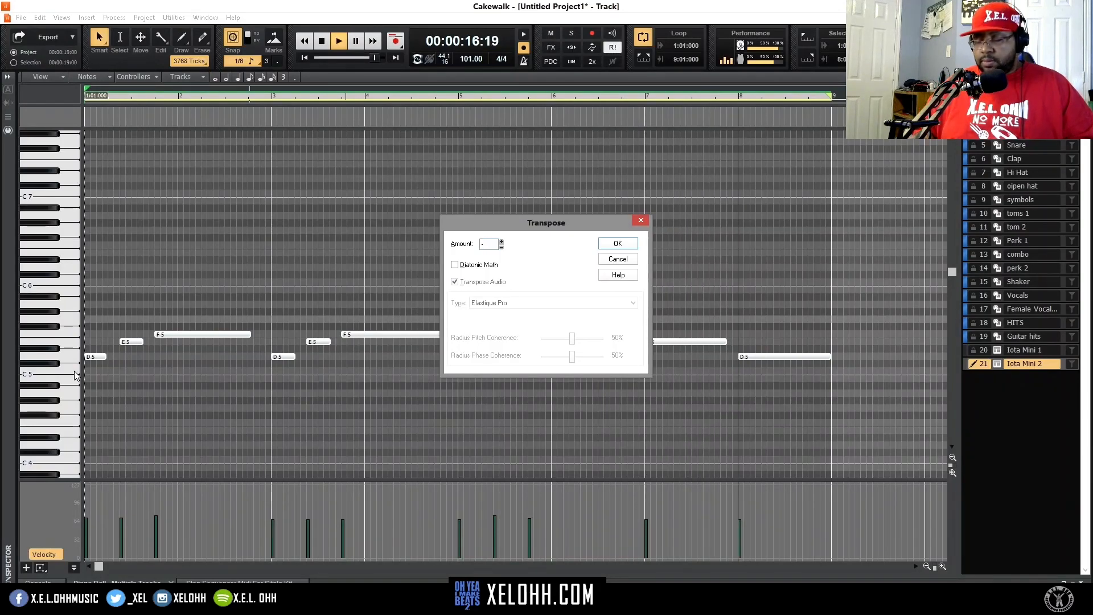
{"action": "key", "text": "Return"}
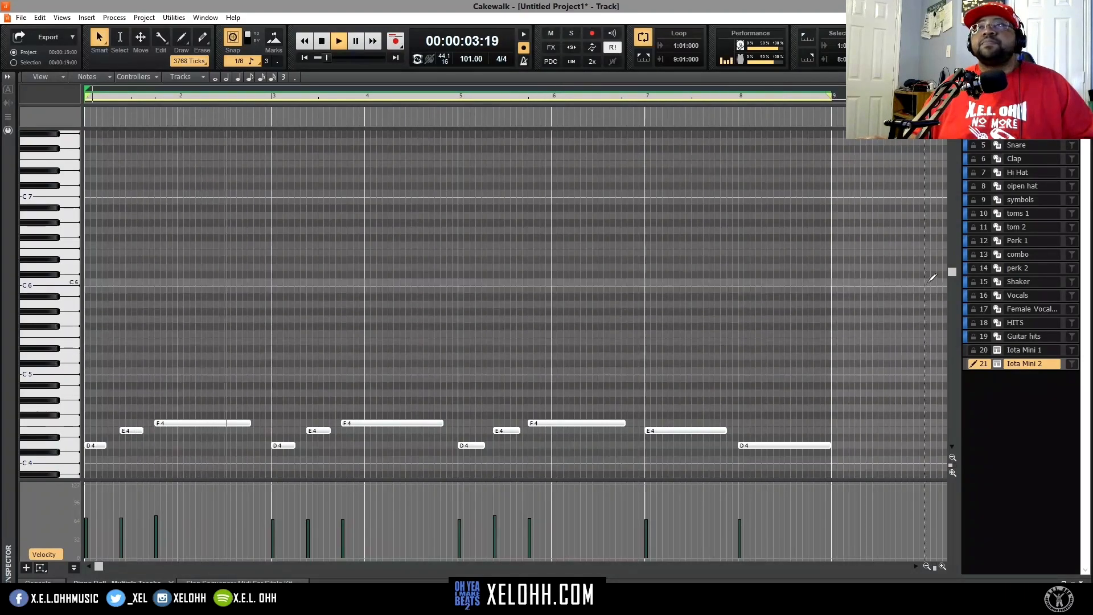
Transpose all the bass notes down another octave to D3, E3 and F3, stop playback and return to the track view.
{"action": "left_click_drag", "start_coordinate": [953, 272], "coordinate": [940, 368]}
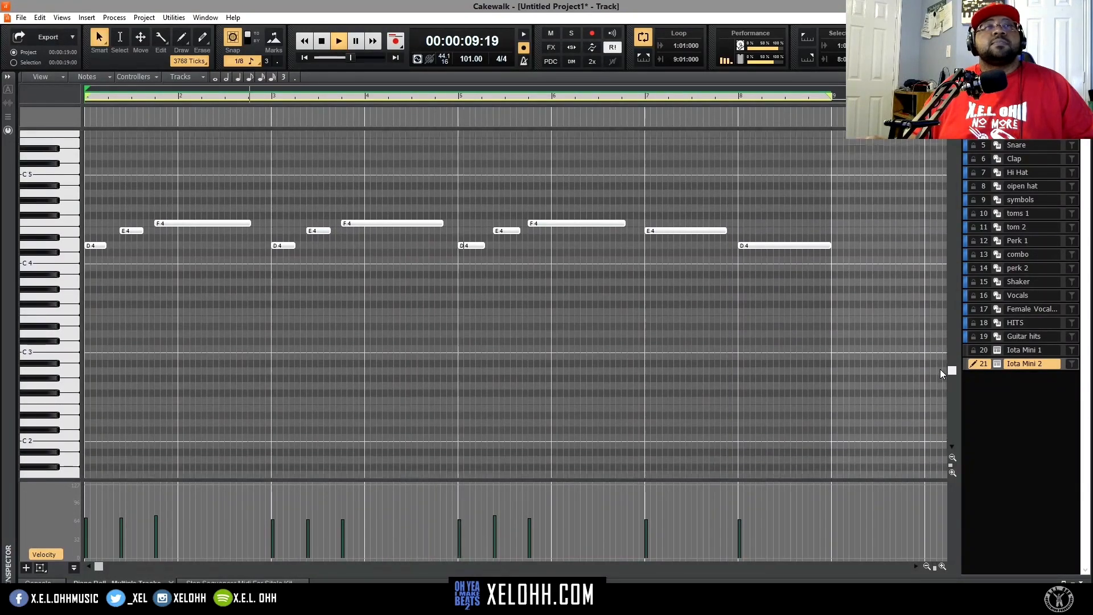
{"action": "left_click", "coordinate": [64, 366]}
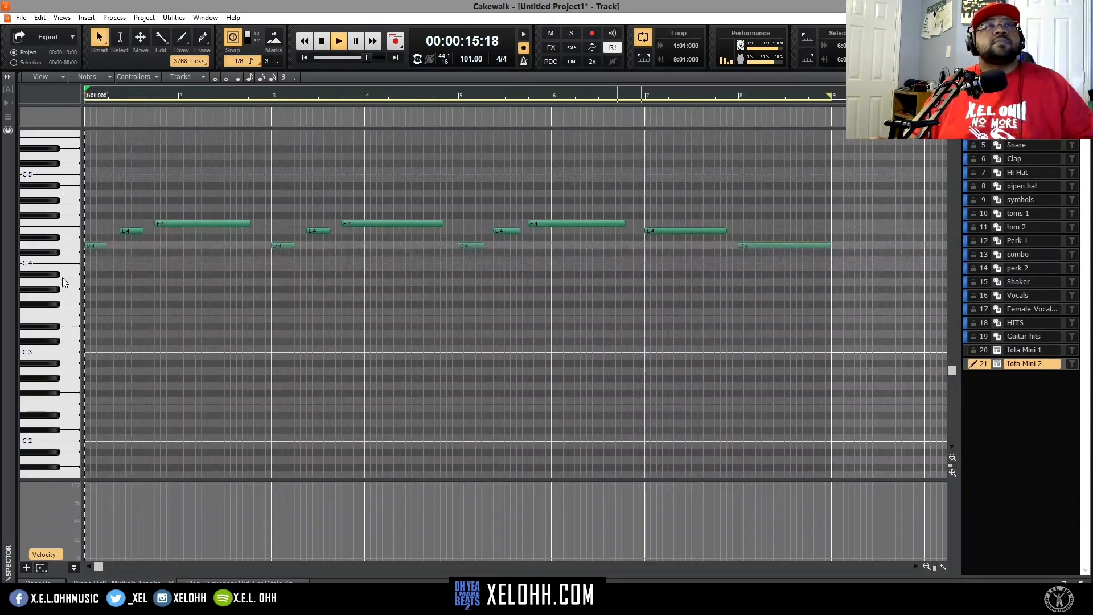
{"action": "key", "text": "ctrl+a"}
{"action": "key", "text": "shift+t"}
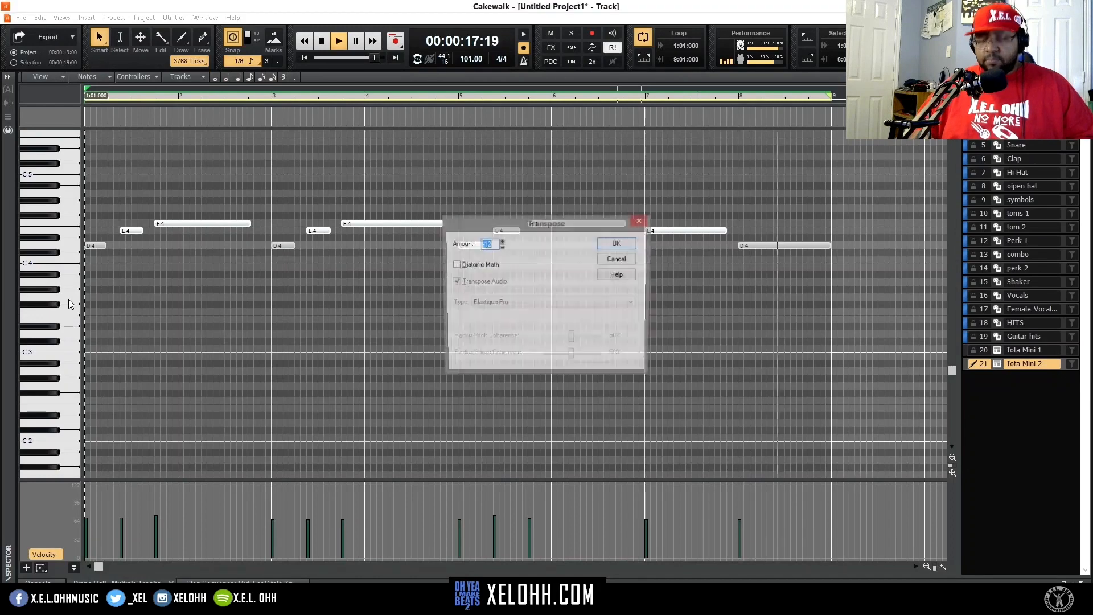
{"action": "key", "text": "Return"}
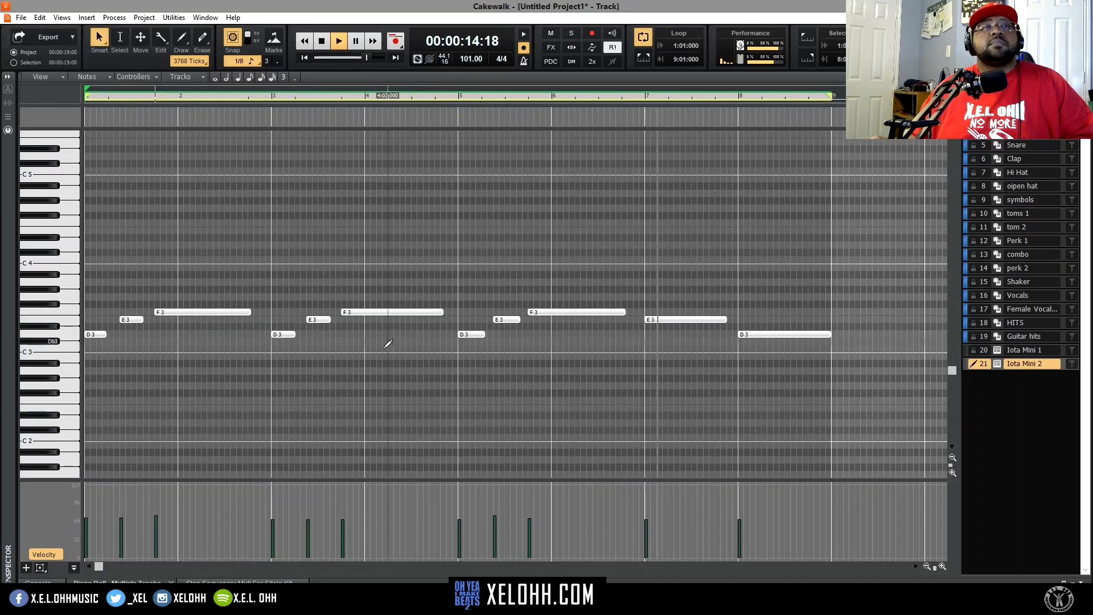
{"action": "key", "text": "space"}
{"action": "key", "text": "d"}
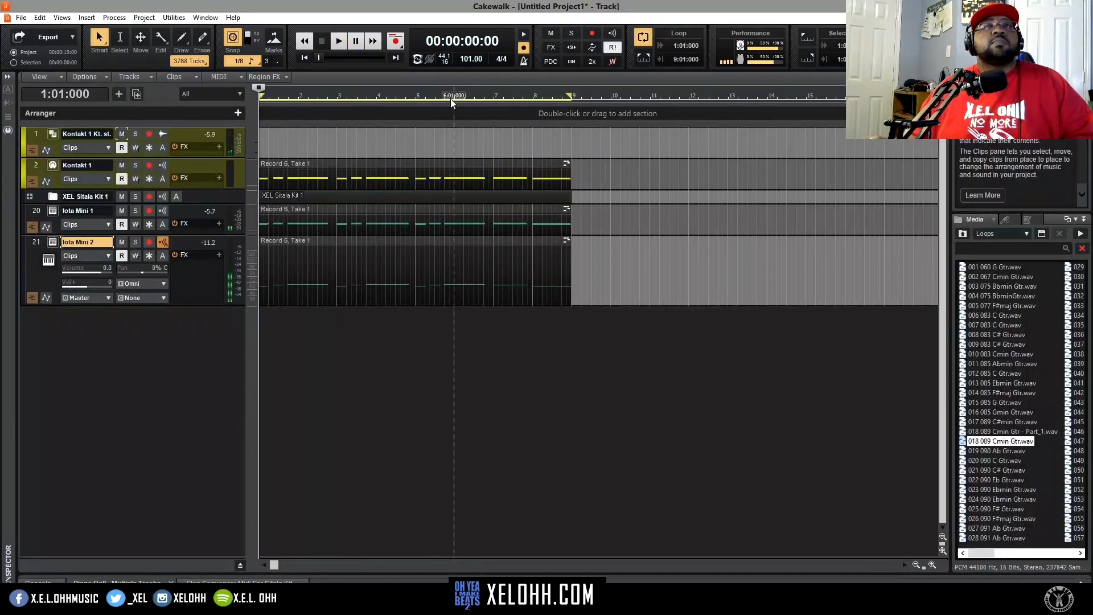
Insert a third Iota Mini instrument track with the Guitar - Comedy Club preset and close its synth window.
{"action": "right_click", "coordinate": [178, 358]}
{"action": "left_click", "coordinate": [245, 412]}
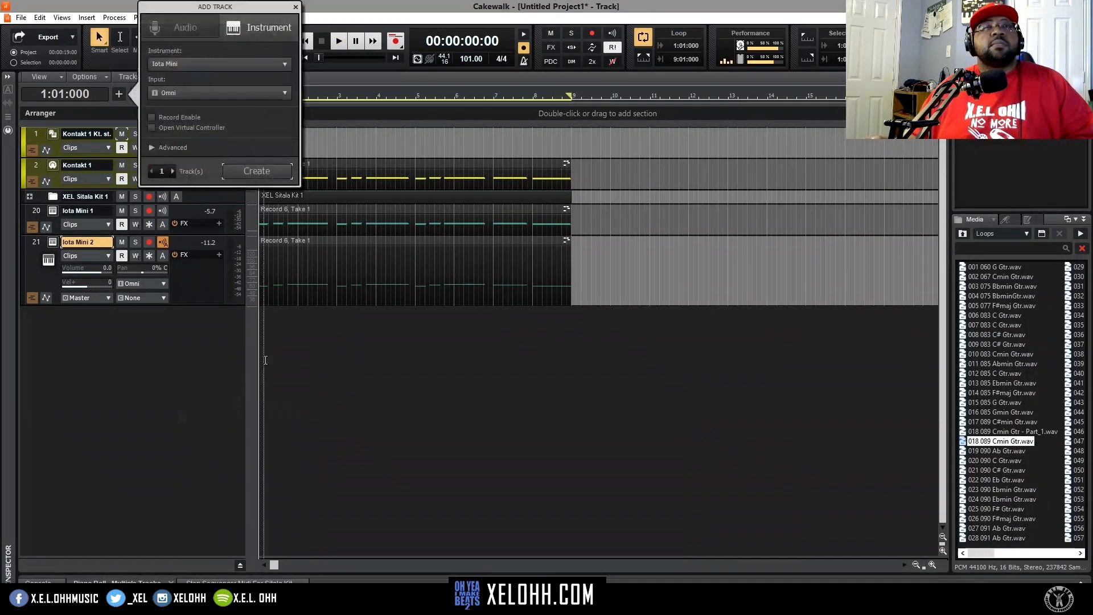
{"action": "left_click", "coordinate": [257, 177]}
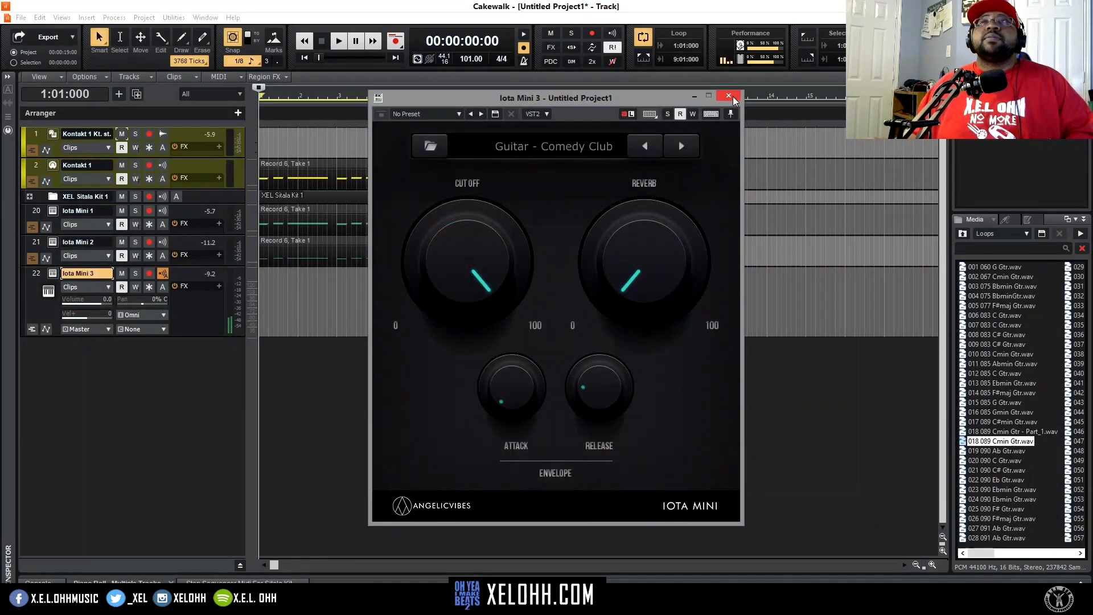
{"action": "left_click", "coordinate": [728, 97]}
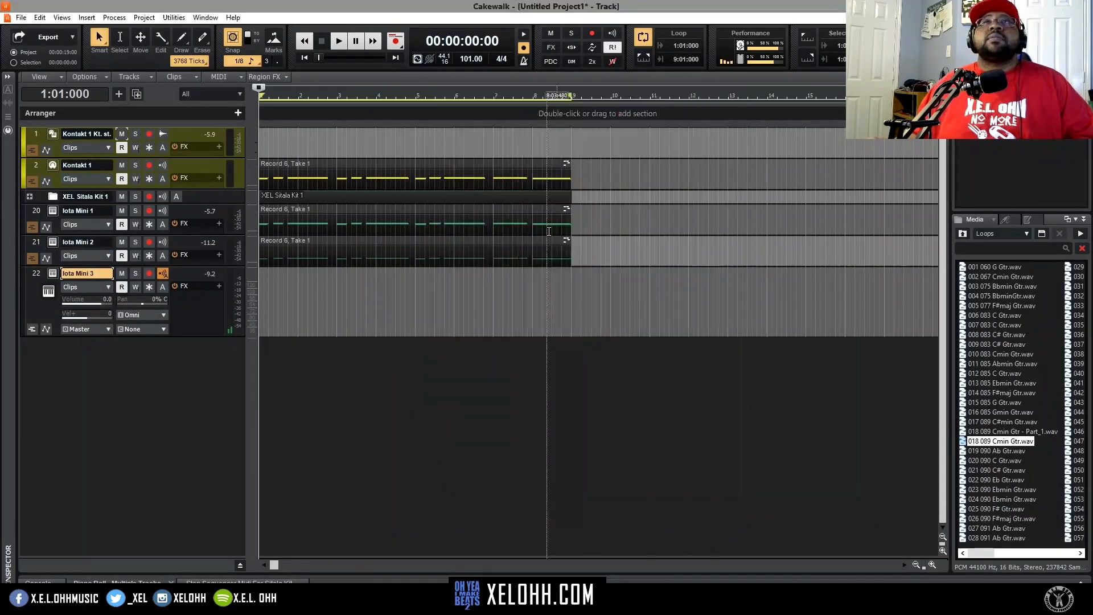
Split the Iota Mini 3 instrument track into separate audio and MIDI tracks and enable the MIDI track's arpeggiator.
{"action": "right_click", "coordinate": [52, 277]}
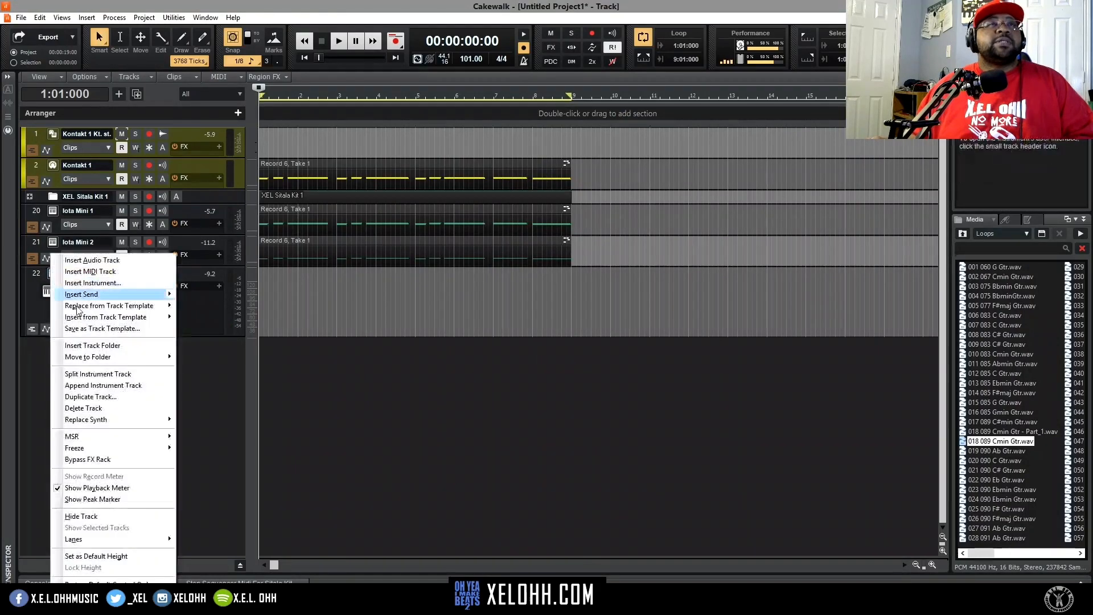
{"action": "left_click", "coordinate": [97, 374]}
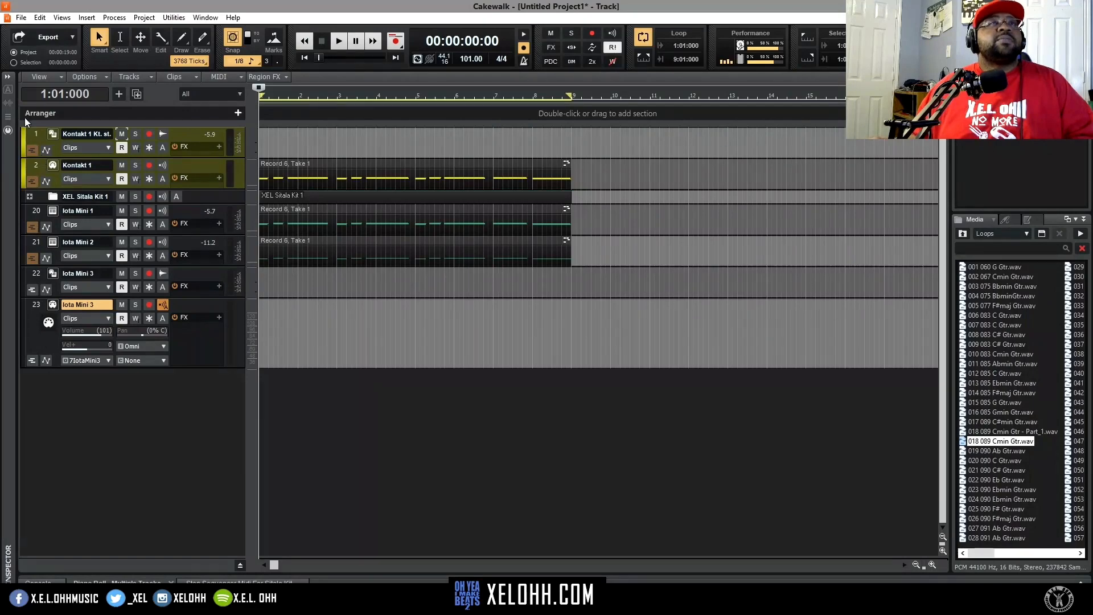
{"action": "left_click", "coordinate": [8, 78]}
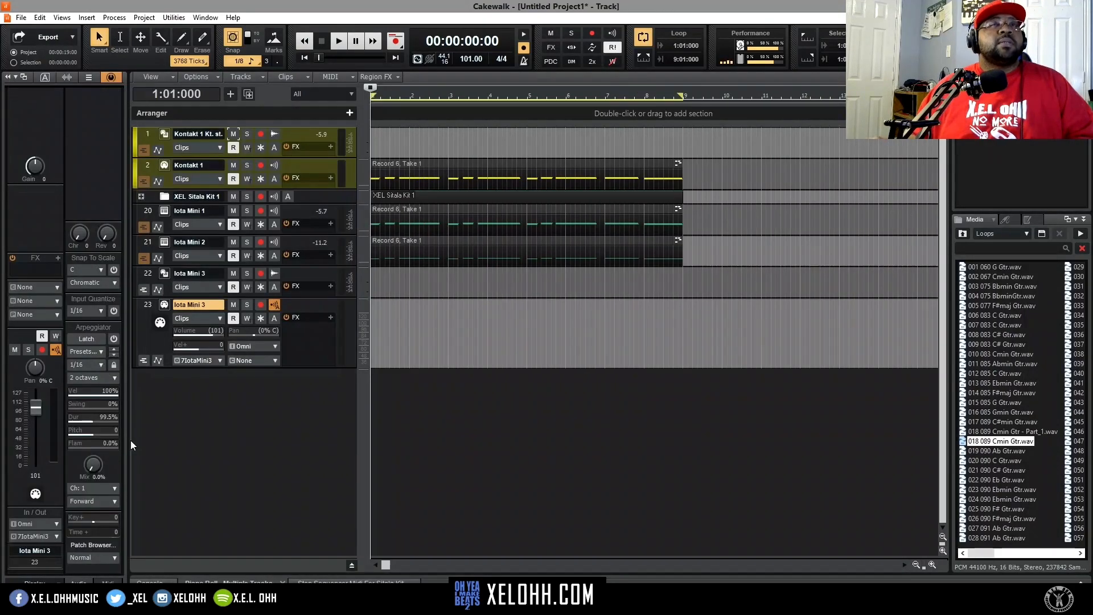
{"action": "left_click", "coordinate": [115, 338]}
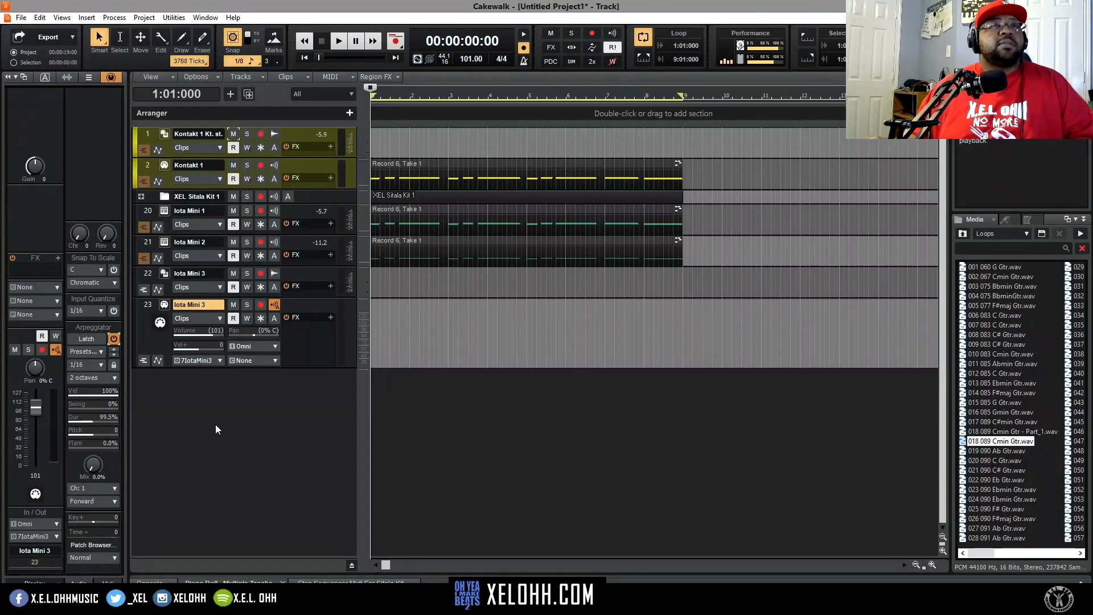
Copy the Iota Mini 1 clip to the start of the Iota Mini 3 MIDI track and start playback.
{"action": "left_click", "coordinate": [381, 210]}
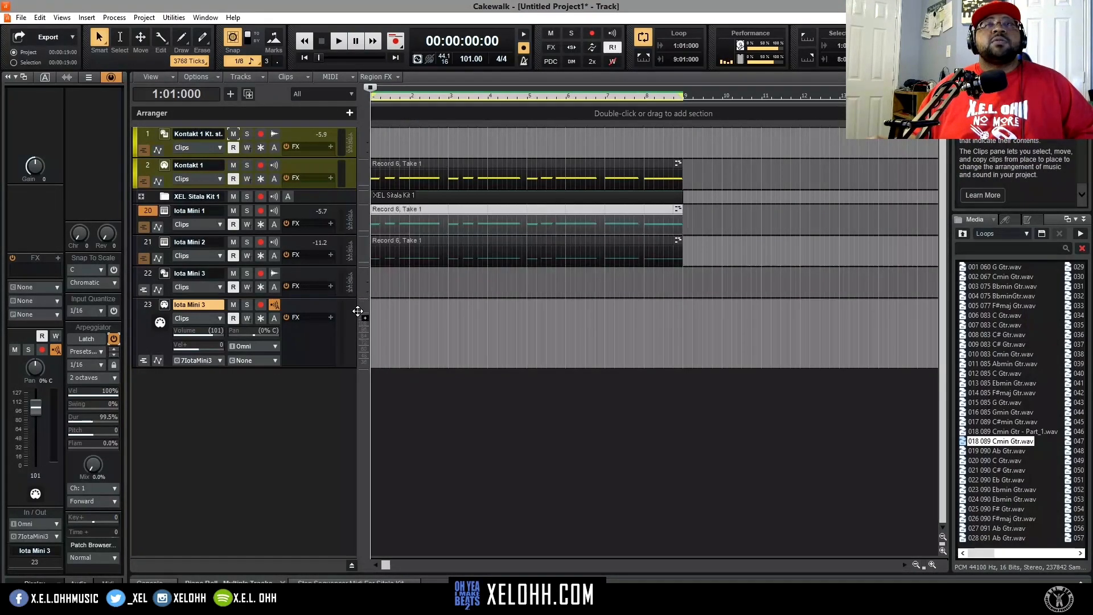
{"action": "left_click_drag", "start_coordinate": [373, 319], "coordinate": [373, 320]}
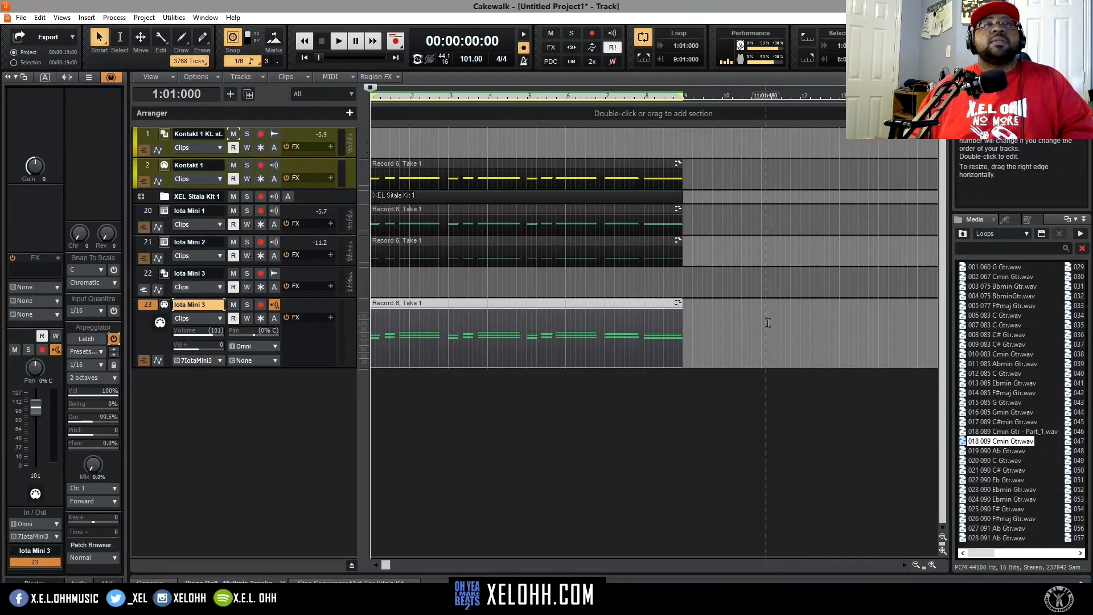
{"action": "key", "text": "space"}
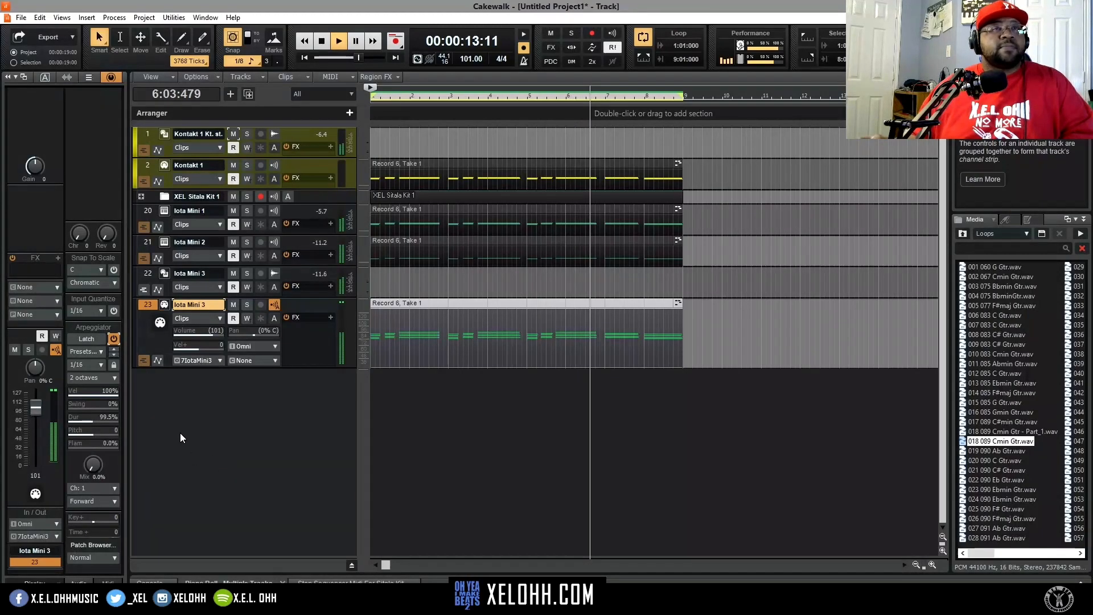
Set the Iota Mini 3 arpeggiator to a 1/8 rate, 1.4% mix and Reverse direction, hide its settings and stop playback.
{"action": "left_click", "coordinate": [101, 365]}
{"action": "left_click", "coordinate": [144, 417]}
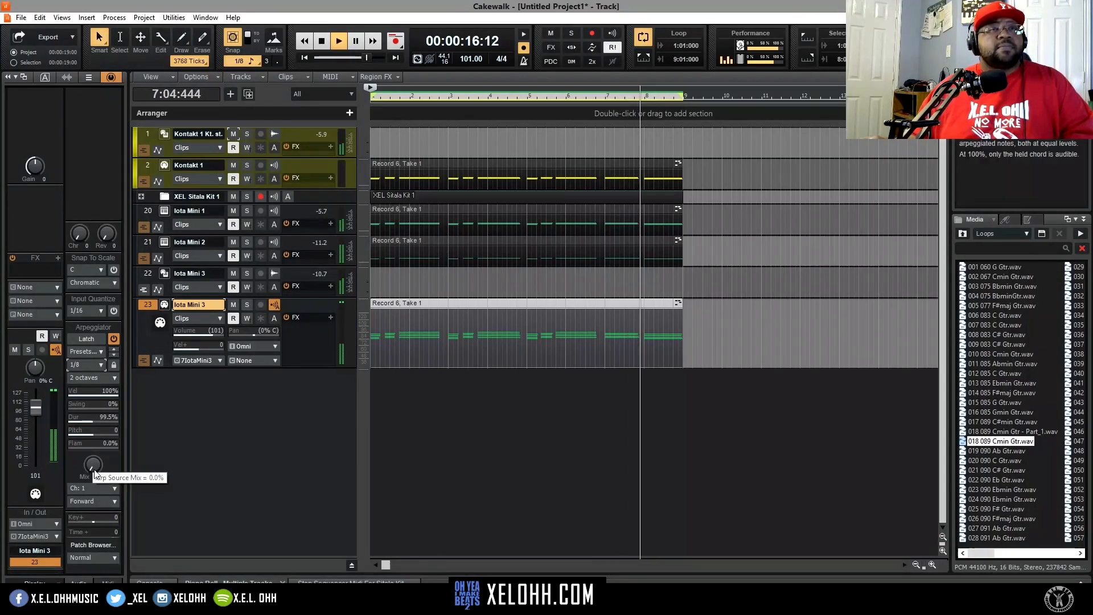
{"action": "scroll", "coordinate": [94, 466], "scroll_direction": "up", "scroll_amount": 8}
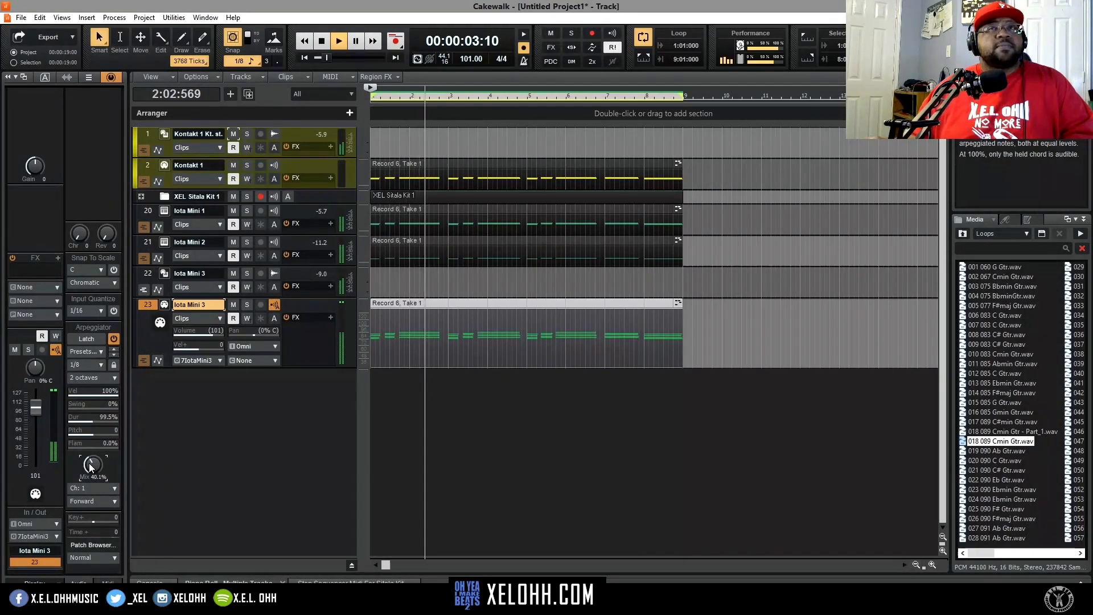
{"action": "left_click_drag", "start_coordinate": [90, 467], "coordinate": [91, 494]}
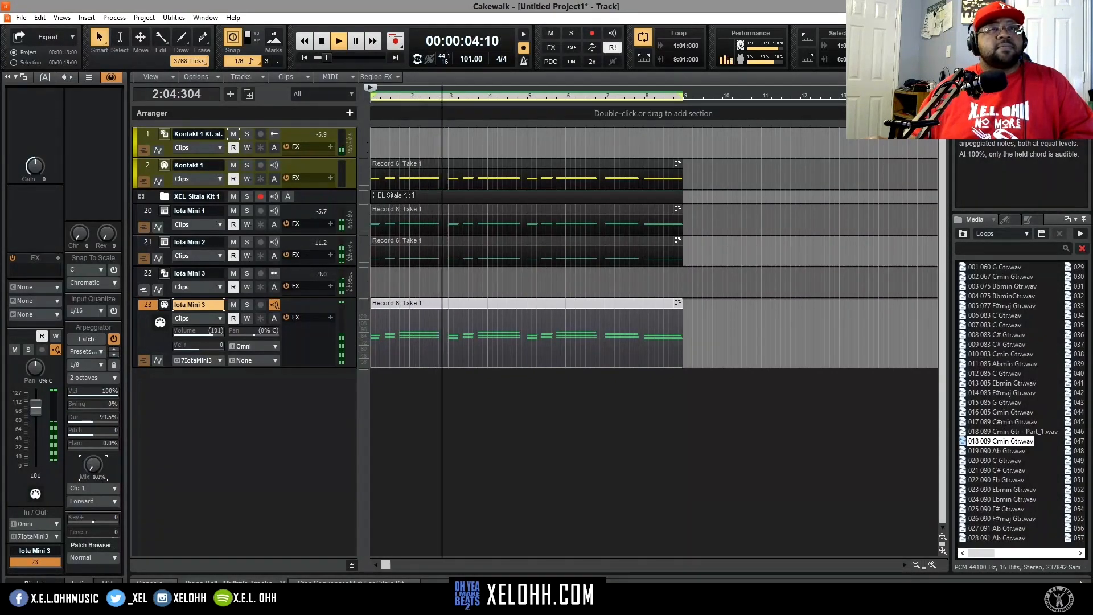
{"action": "left_click", "coordinate": [115, 501]}
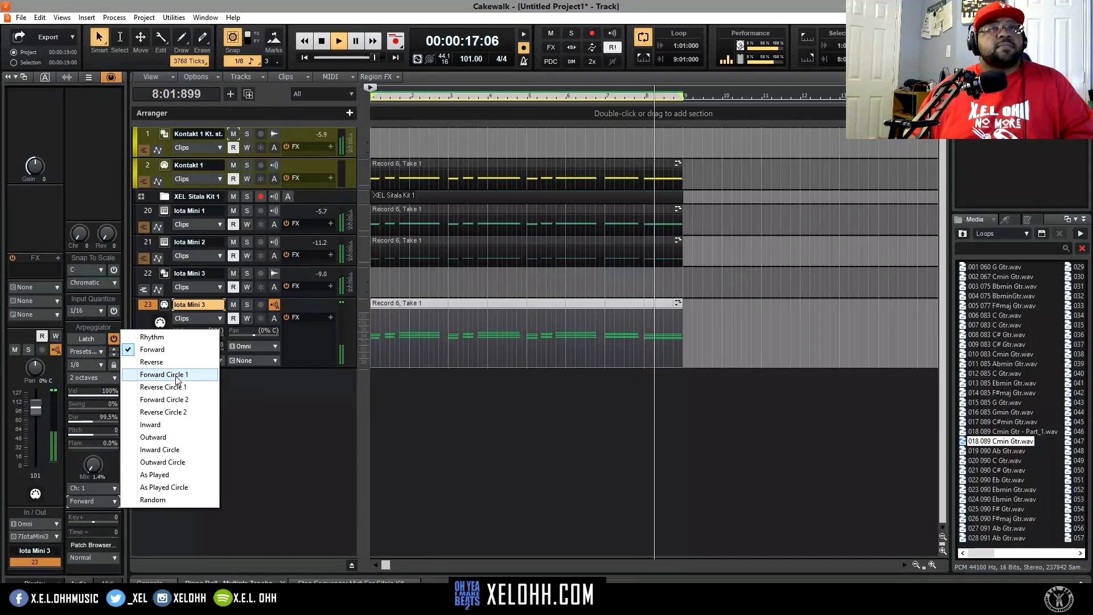
{"action": "left_click", "coordinate": [151, 362]}
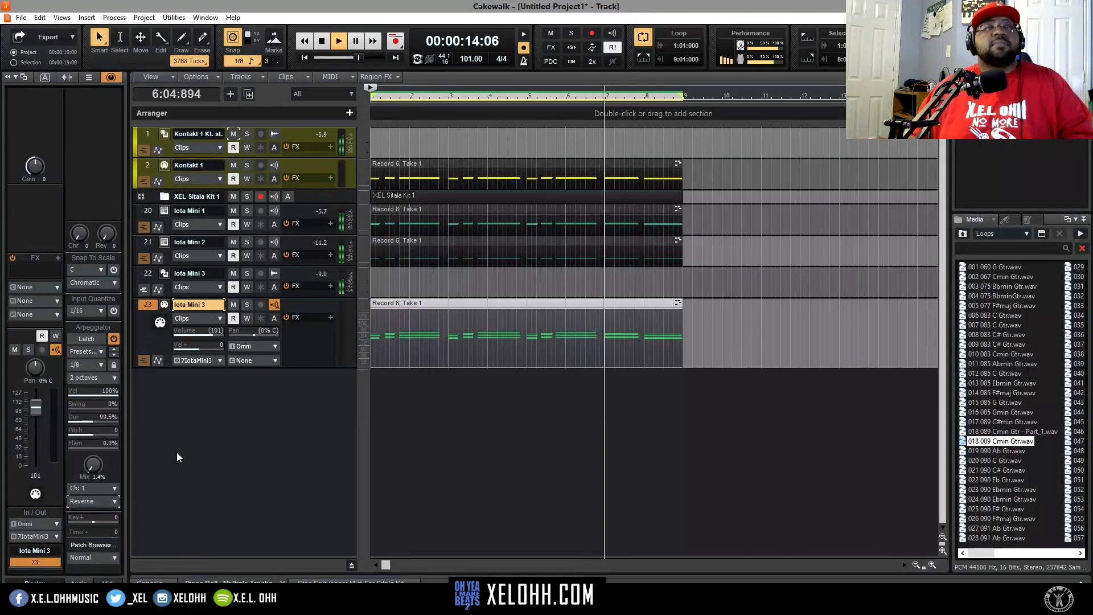
{"action": "key", "text": "i"}
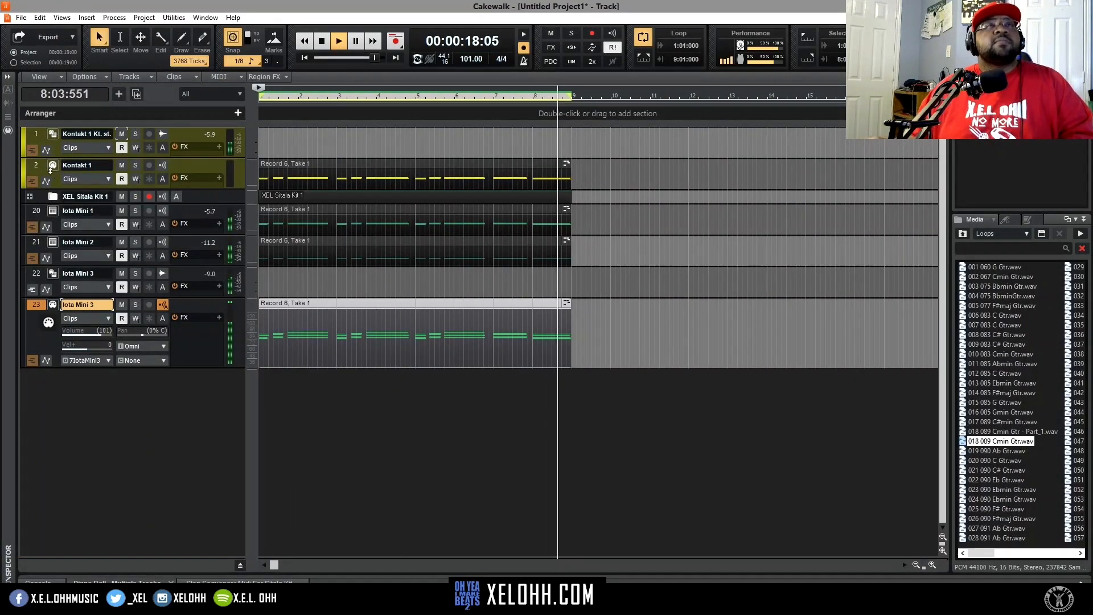
{"action": "key", "text": "space"}
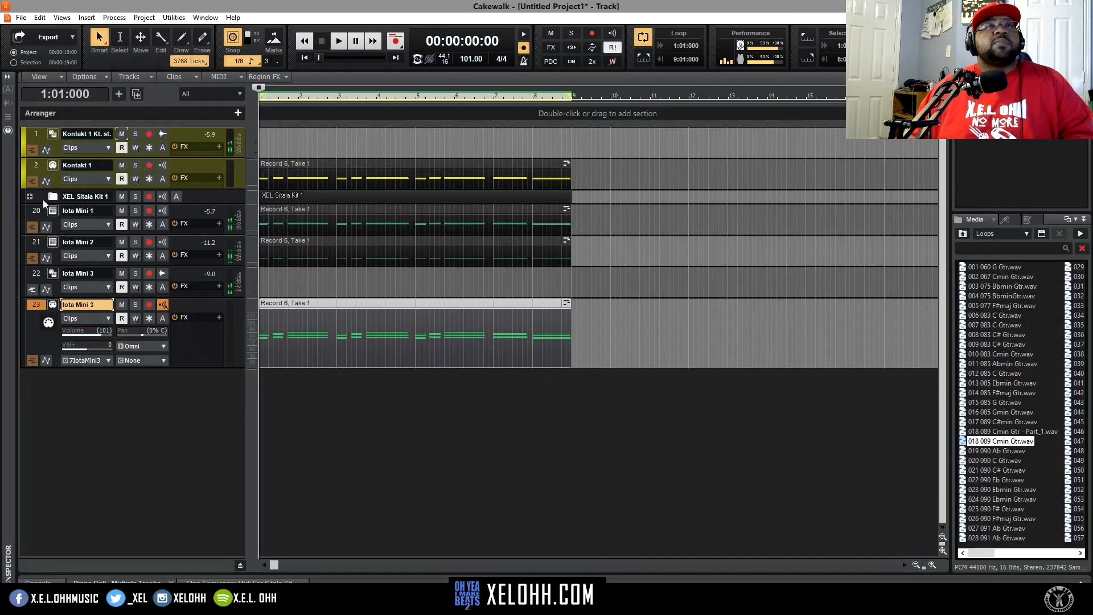
Expand the XEL Sitala Kit 1 folder and start playback to check which drum tracks are in use.
{"action": "left_click", "coordinate": [29, 197]}
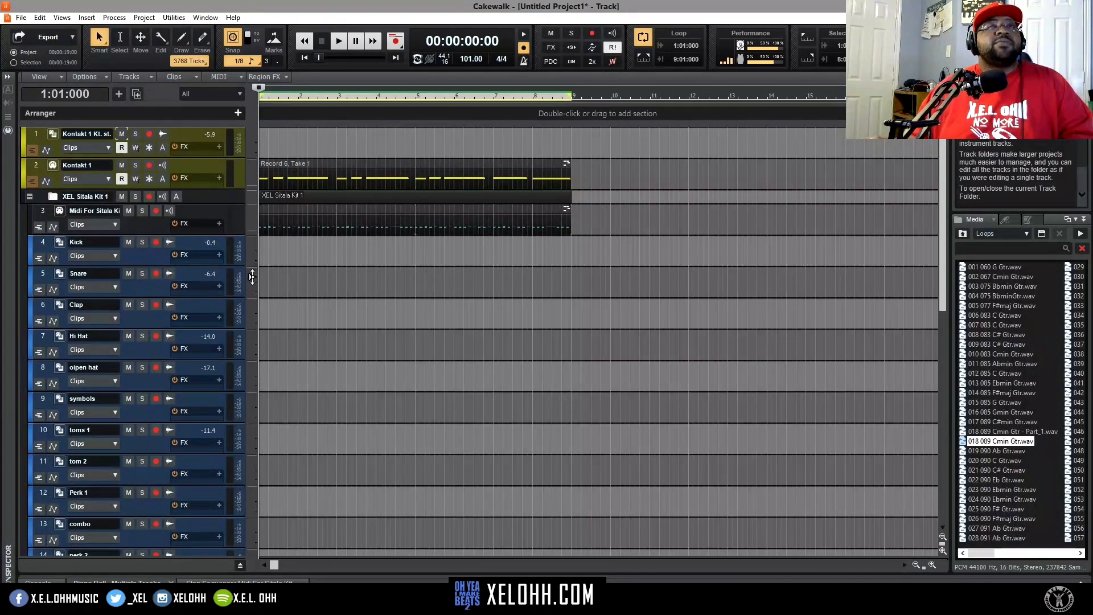
{"action": "key", "text": "space"}
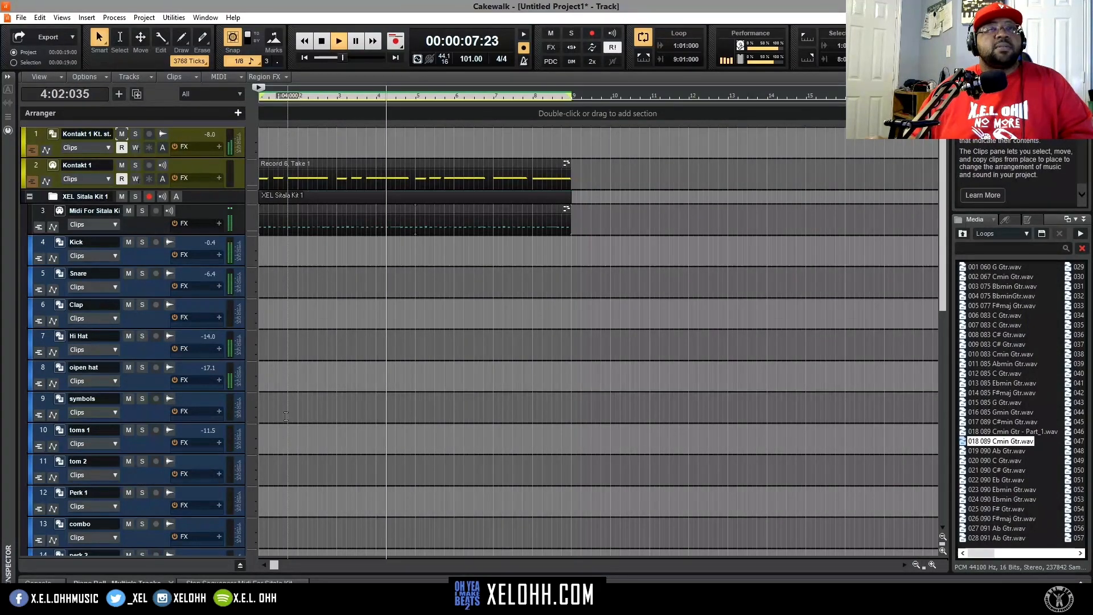
{"action": "scroll", "coordinate": [282, 416], "scroll_direction": "down", "scroll_amount": 3}
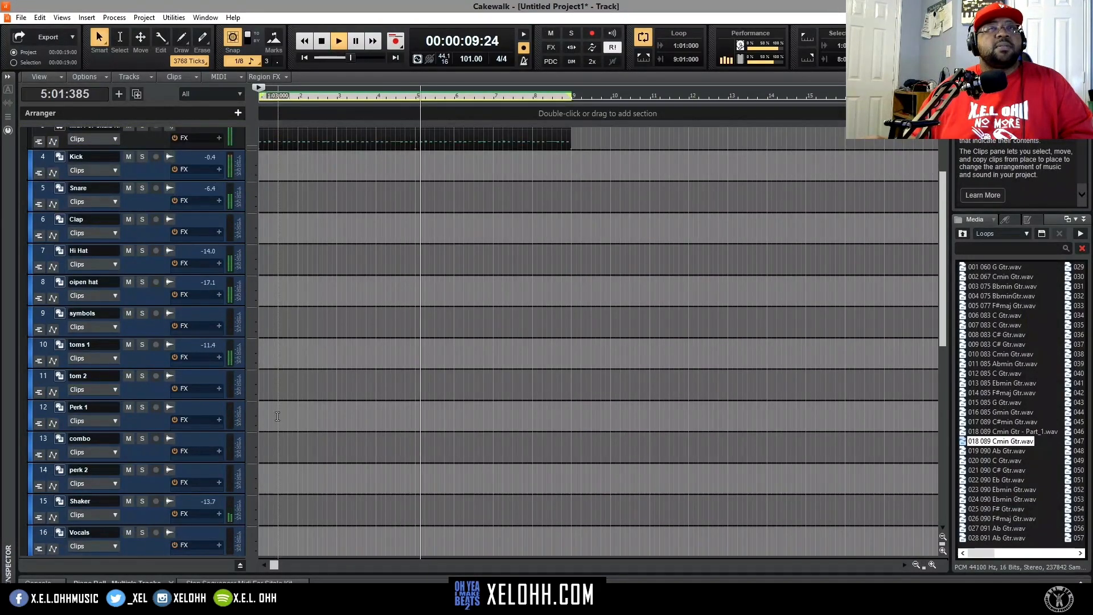
{"action": "scroll", "coordinate": [277, 416], "scroll_direction": "up", "scroll_amount": 2}
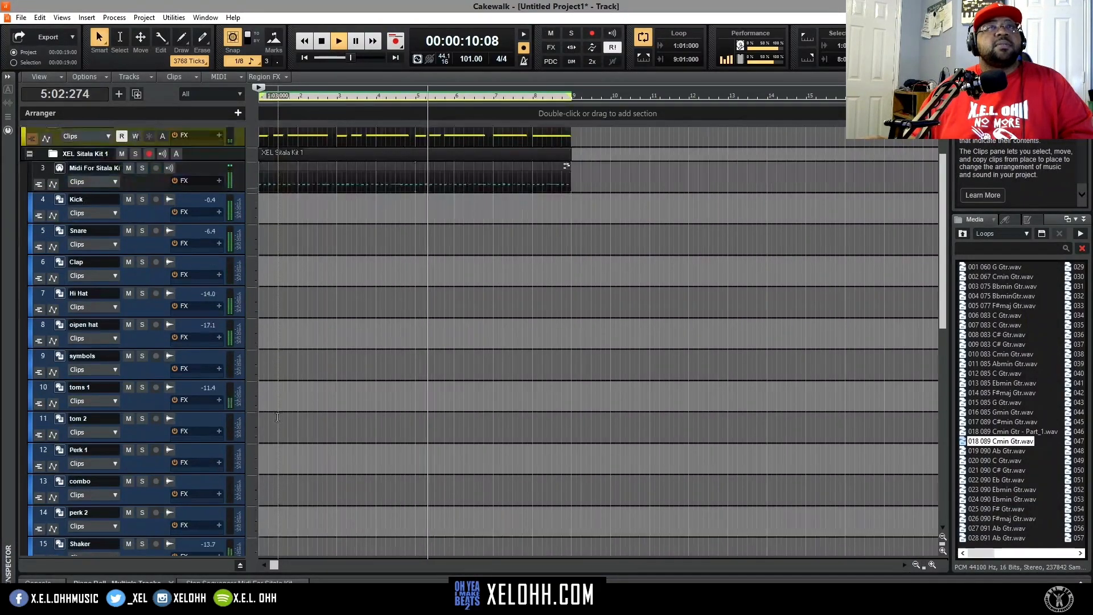
Delete the unused Sitala kit tracks Clap, symbols, tom 2, Perk 1, combo, perk 2, Vocals, Female Vocals 2, HITS and Guitar hits.
{"action": "double_click", "coordinate": [42, 265]}
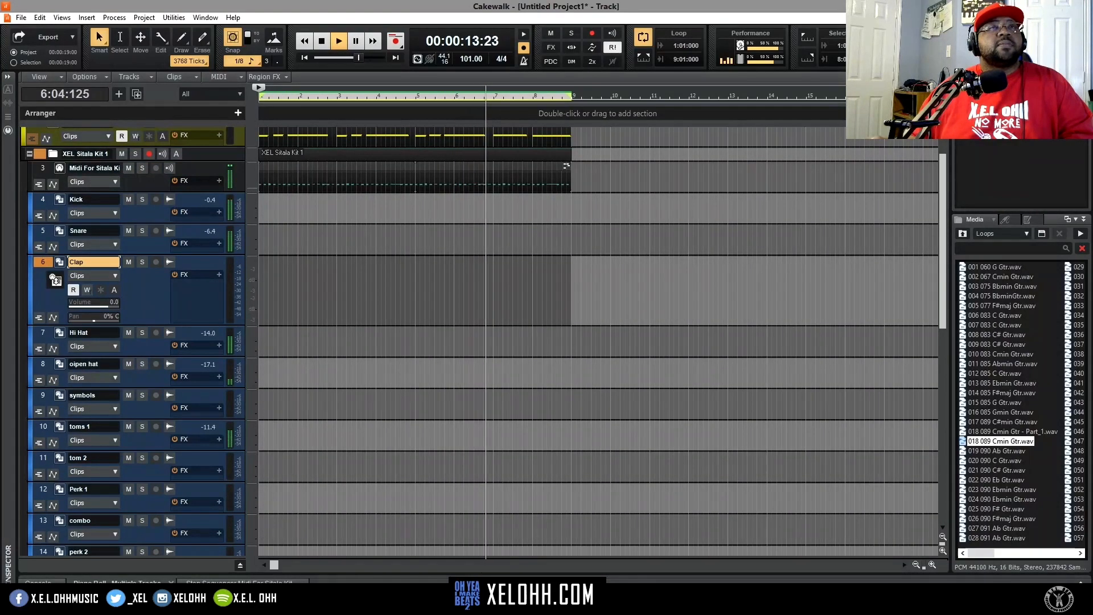
{"action": "scroll", "coordinate": [288, 344], "scroll_direction": "down", "scroll_amount": 3}
{"action": "scroll", "coordinate": [288, 344], "scroll_direction": "down", "scroll_amount": 2}
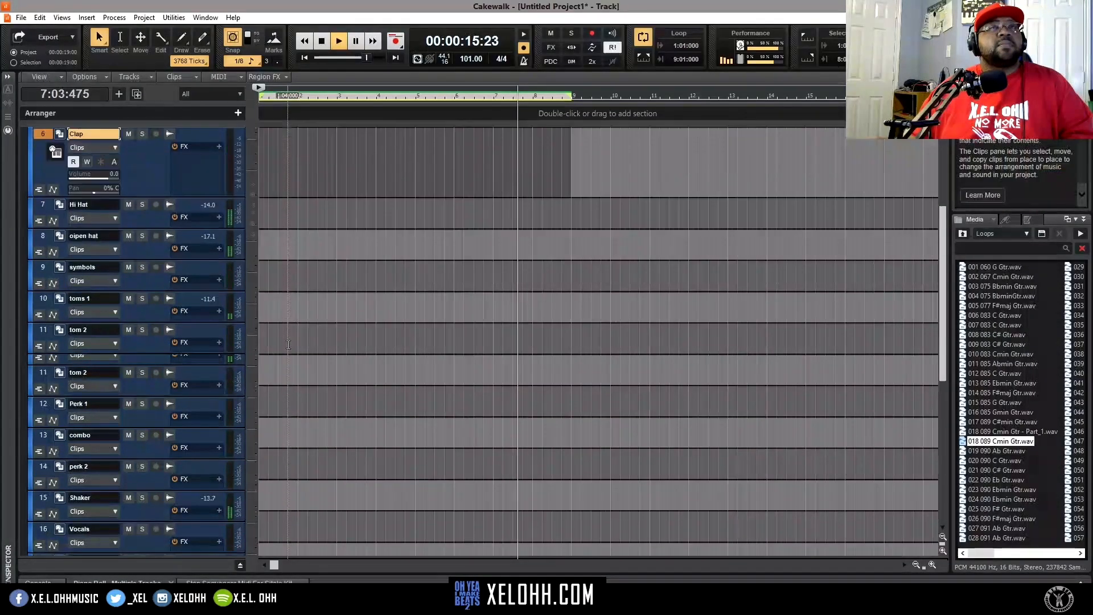
{"action": "double_click", "coordinate": [41, 267]}
{"action": "key", "text": "w"}
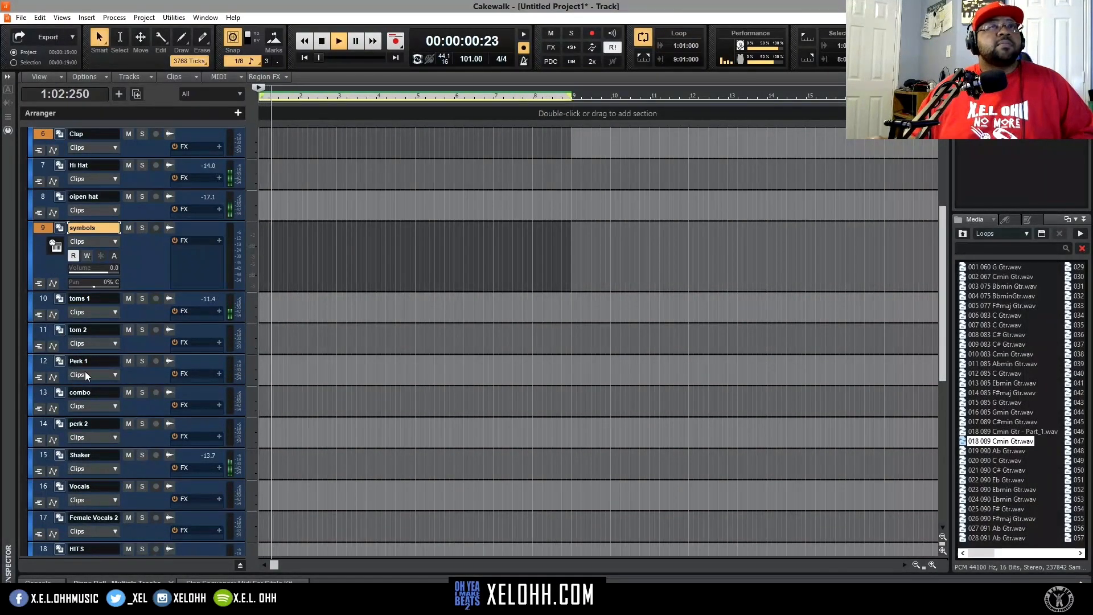
{"action": "double_click", "coordinate": [51, 339]}
{"action": "left_click_drag", "start_coordinate": [44, 362], "coordinate": [49, 444]}
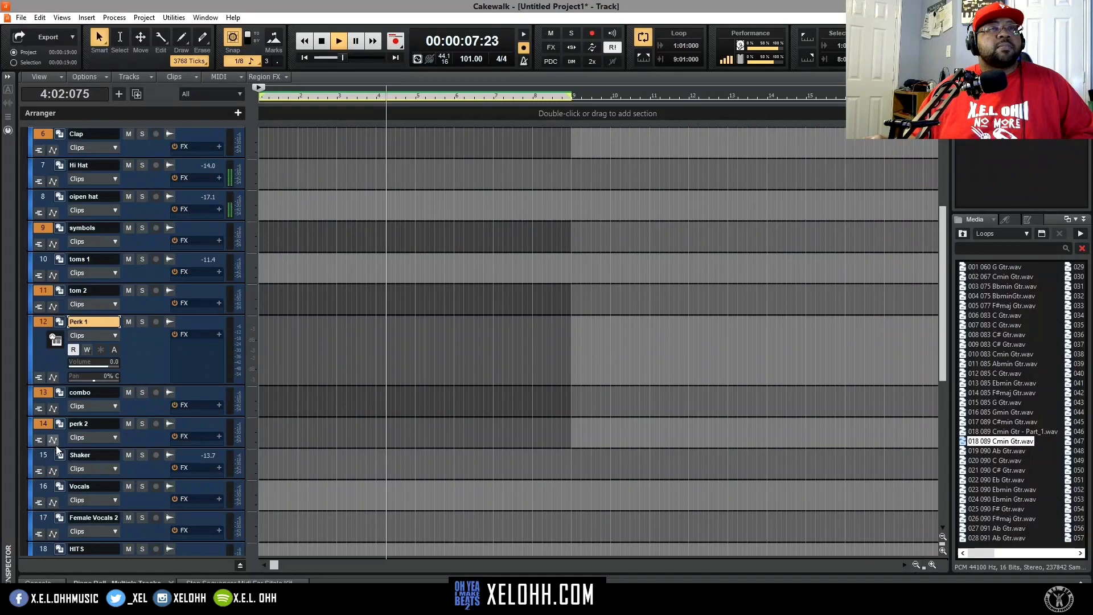
{"action": "left_click", "coordinate": [37, 488]}
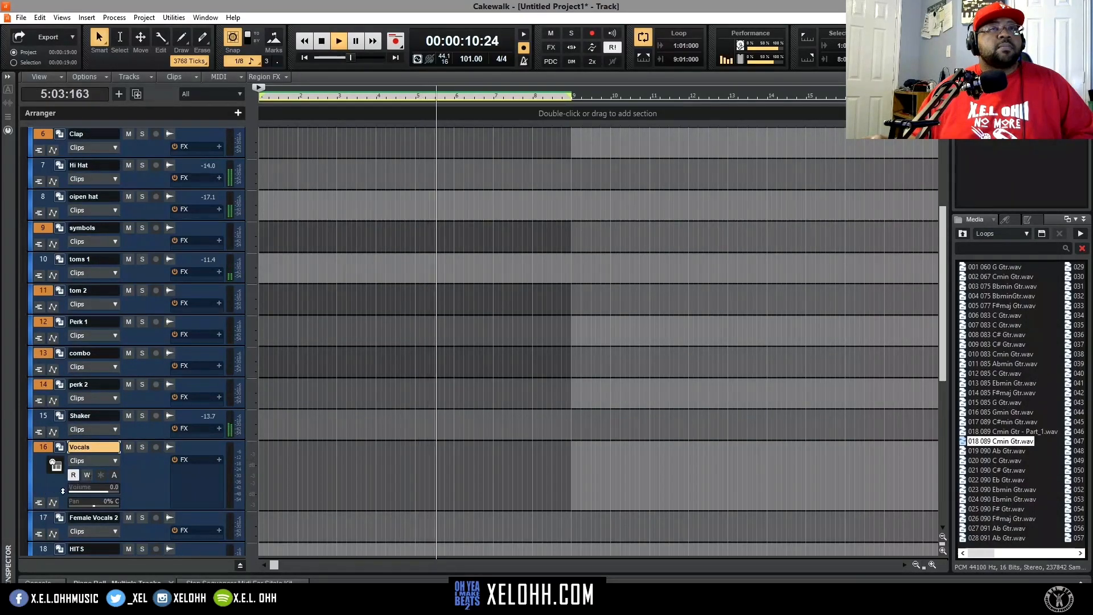
{"action": "left_click", "coordinate": [42, 518]}
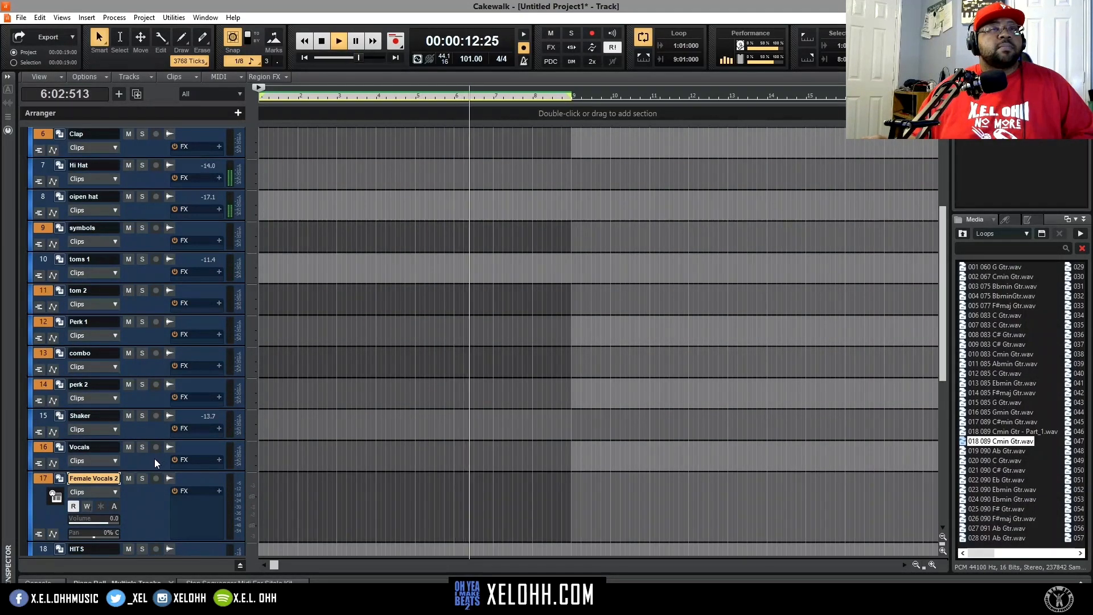
{"action": "left_click", "coordinate": [43, 551]}
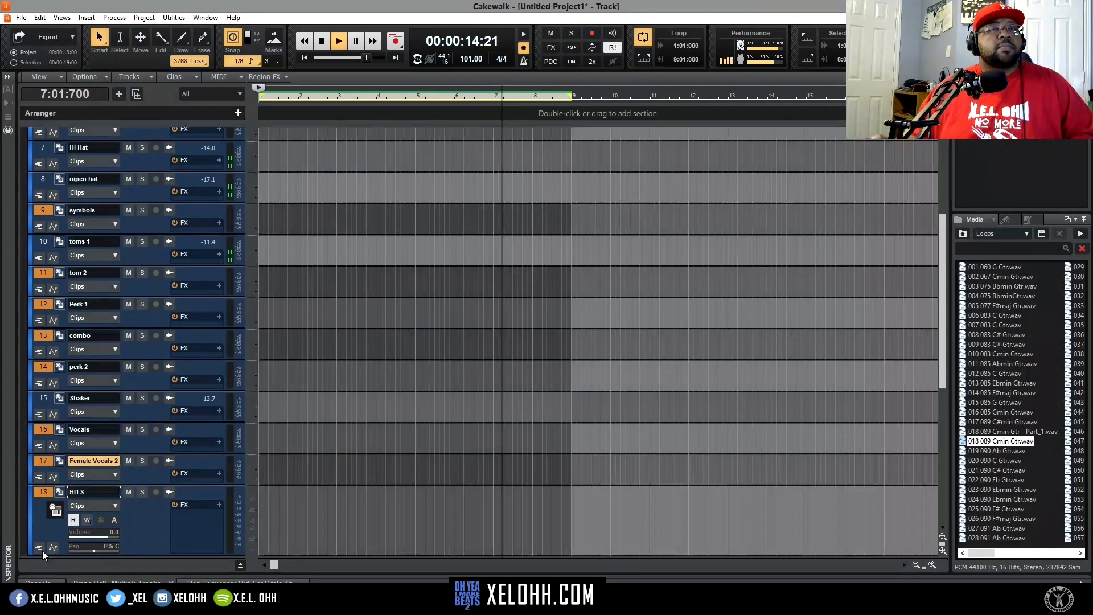
{"action": "scroll", "coordinate": [242, 452], "scroll_direction": "down", "scroll_amount": 4}
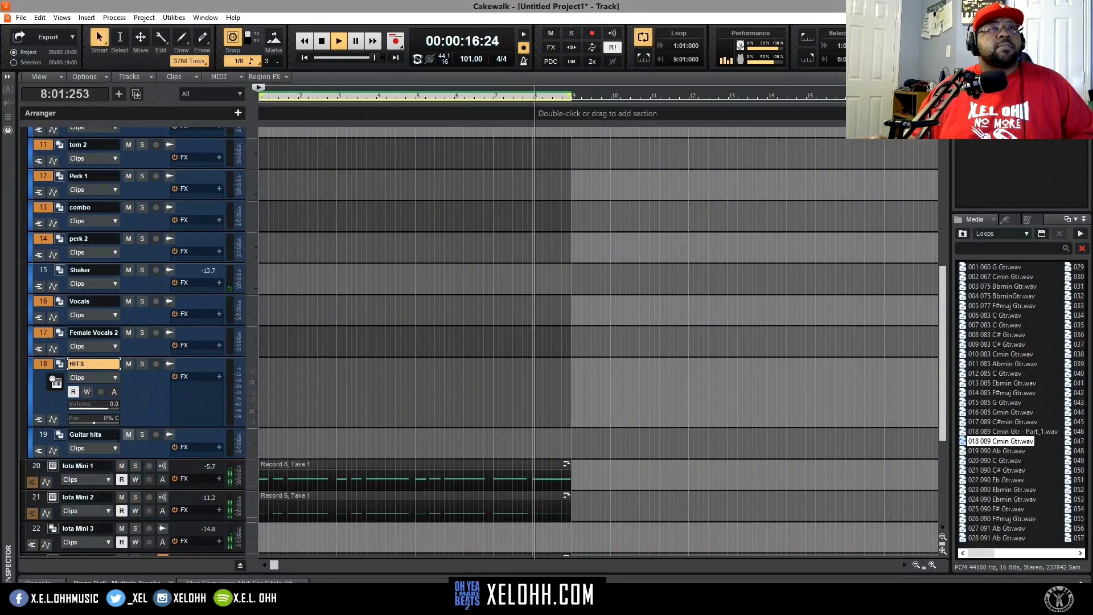
{"action": "left_click", "coordinate": [40, 436]}
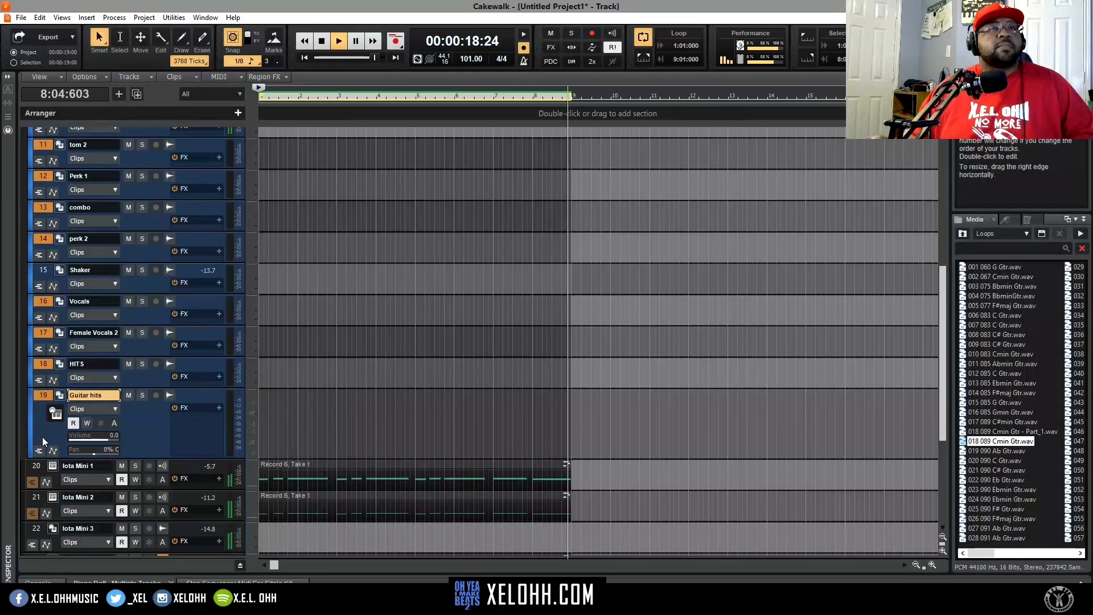
{"action": "right_click", "coordinate": [44, 394]}
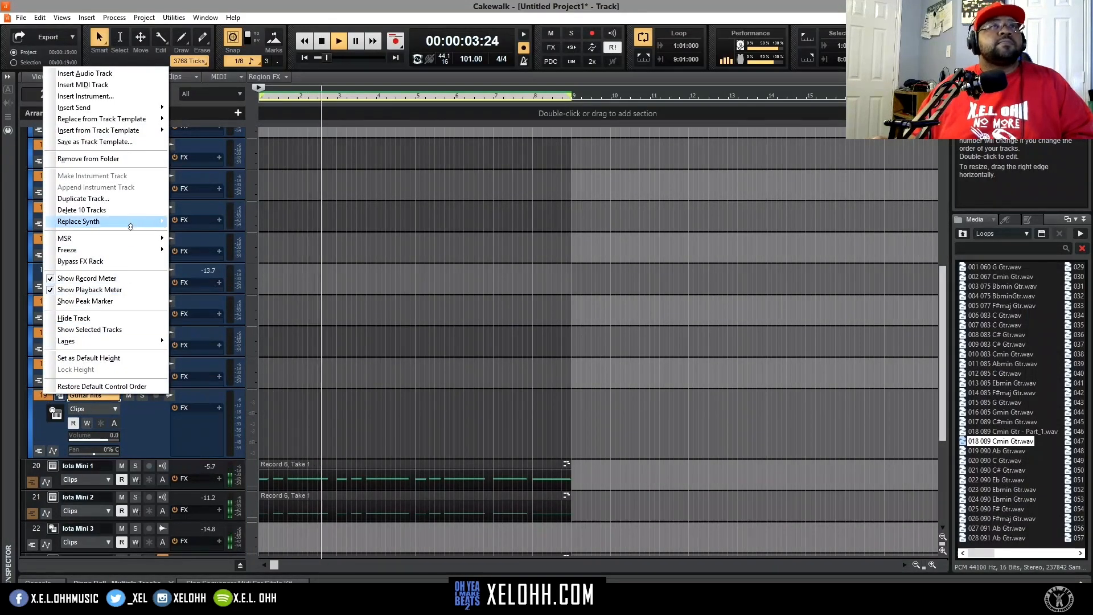
{"action": "left_click", "coordinate": [102, 210]}
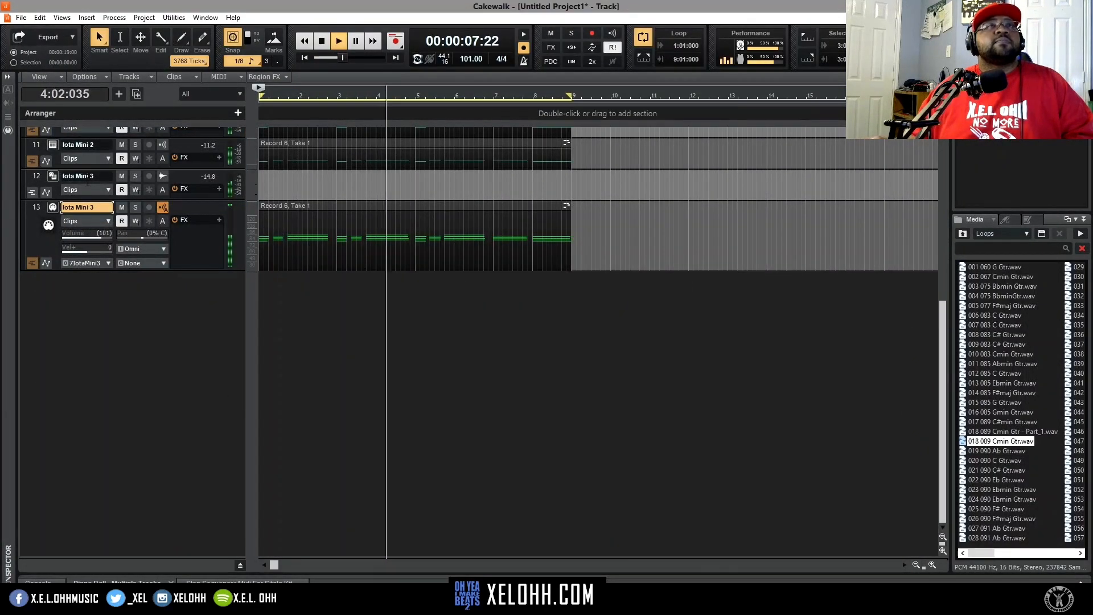
{"action": "key", "text": "ctrl+z"}
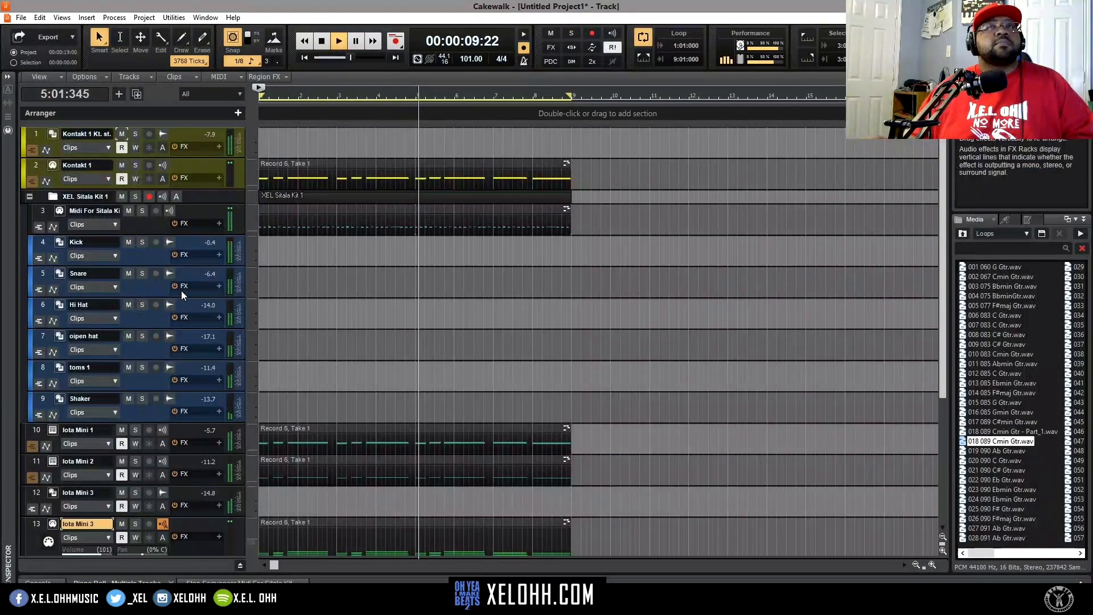
Turn on waveform preview for the Kick, Snare, Hi Hat, oipen hat, toms 1 and Shaker tracks.
{"action": "left_click", "coordinate": [170, 242]}
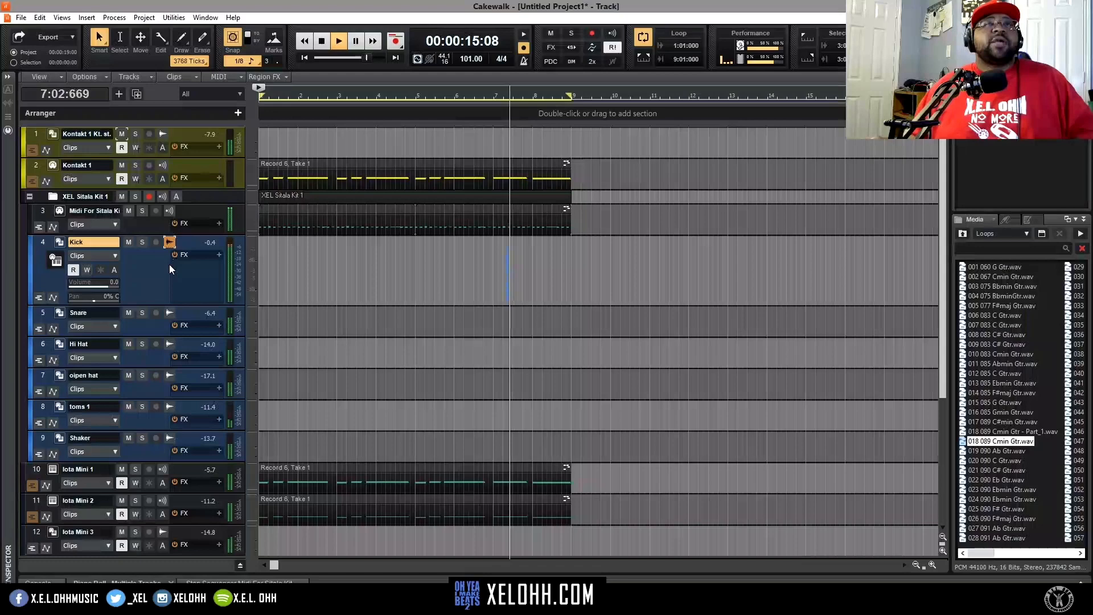
{"action": "left_click", "coordinate": [169, 312]}
{"action": "left_click", "coordinate": [169, 345]}
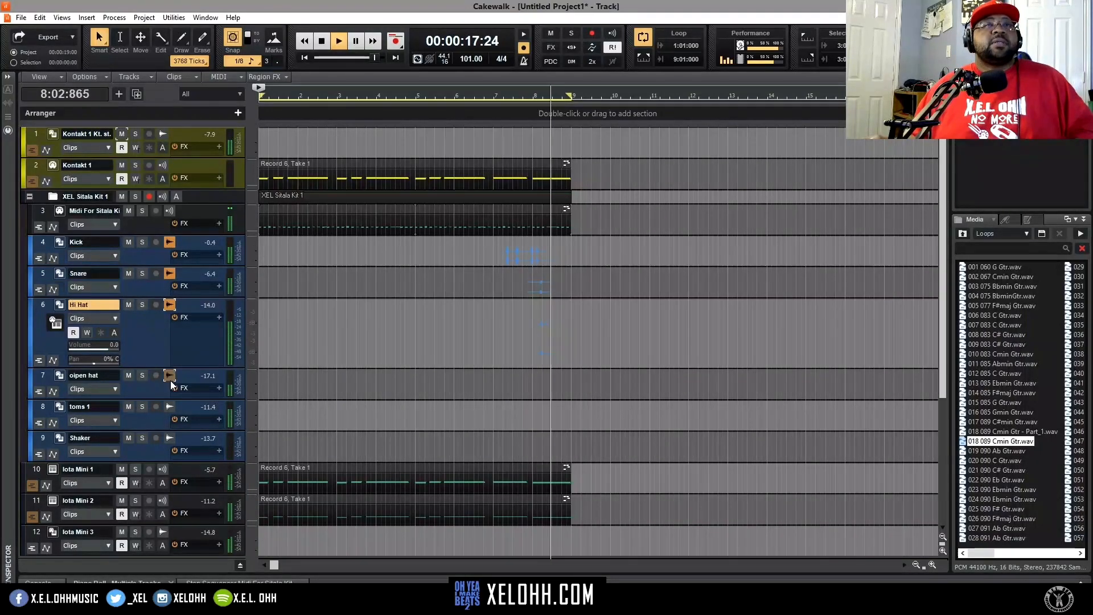
{"action": "left_click", "coordinate": [170, 375]}
{"action": "left_click", "coordinate": [170, 406]}
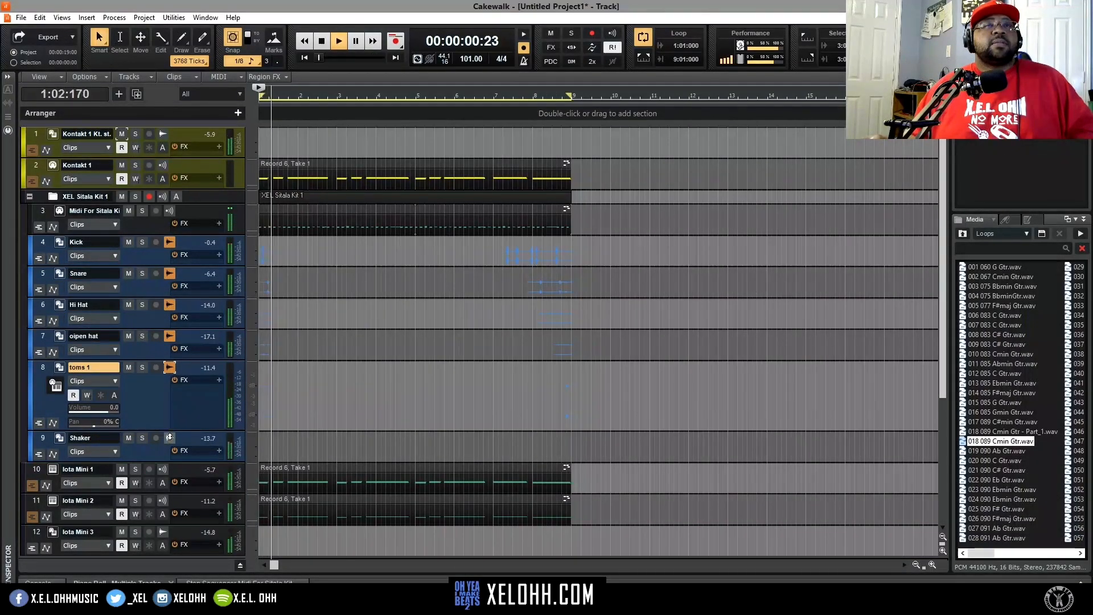
{"action": "left_click", "coordinate": [168, 438]}
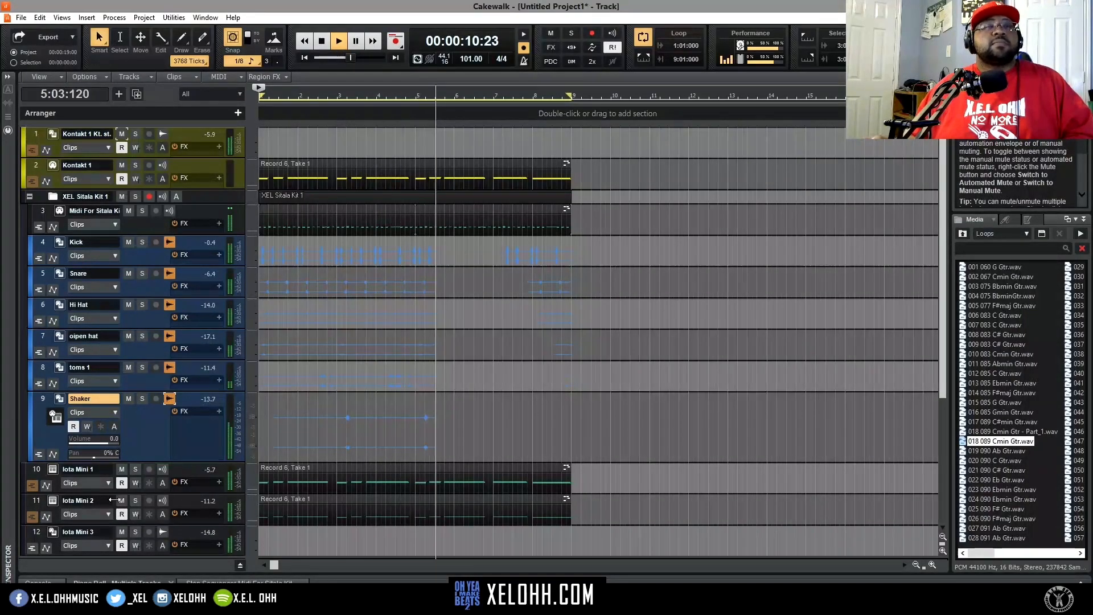
Show the Console view, return playback to the start and rename the Iota Mini 3 MIDI track as arp.
{"action": "key", "text": "alt+2"}
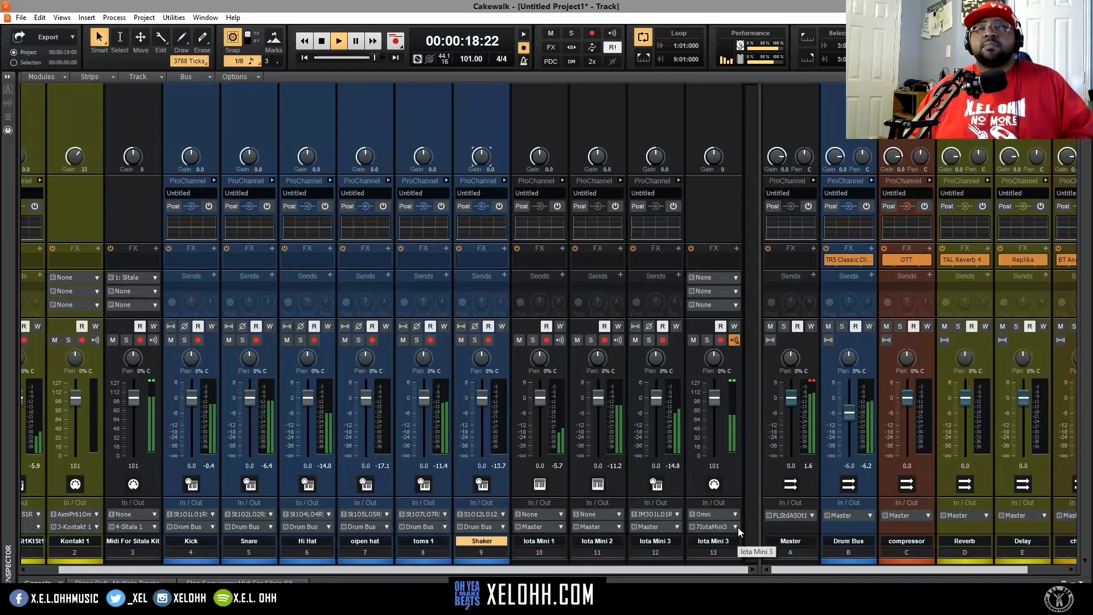
{"action": "key", "text": "w"}
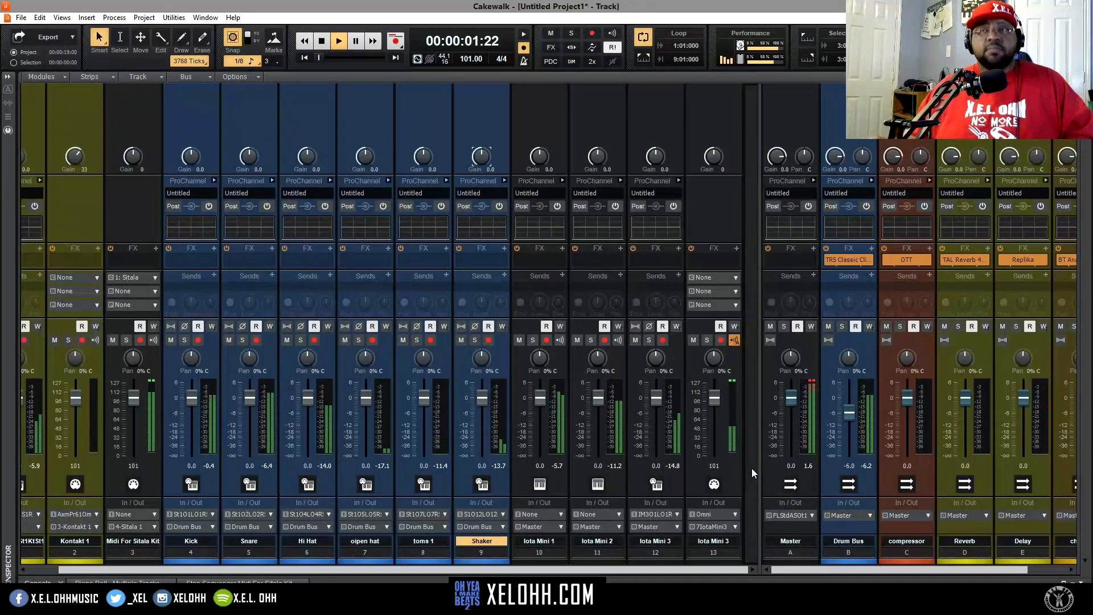
{"action": "double_click", "coordinate": [707, 540]}
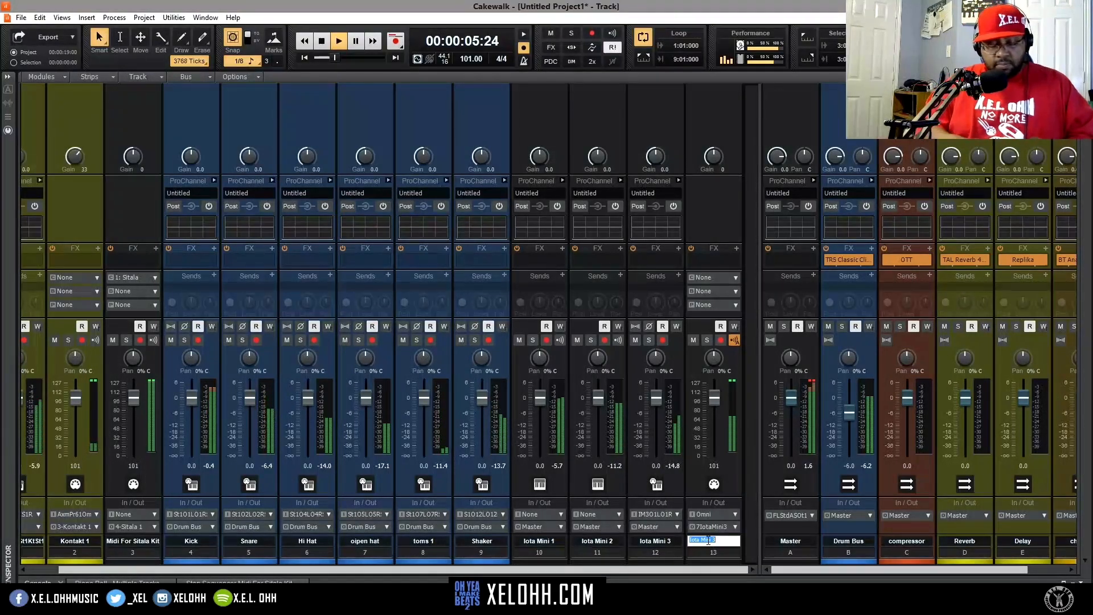
{"action": "type", "text": "arp"}
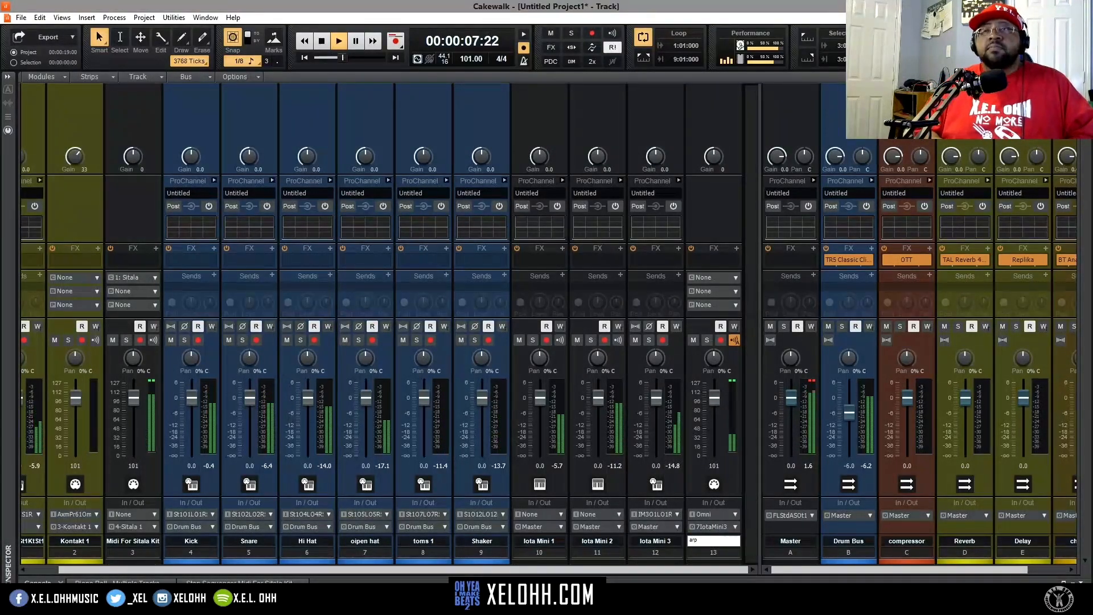
{"action": "key", "text": "Return"}
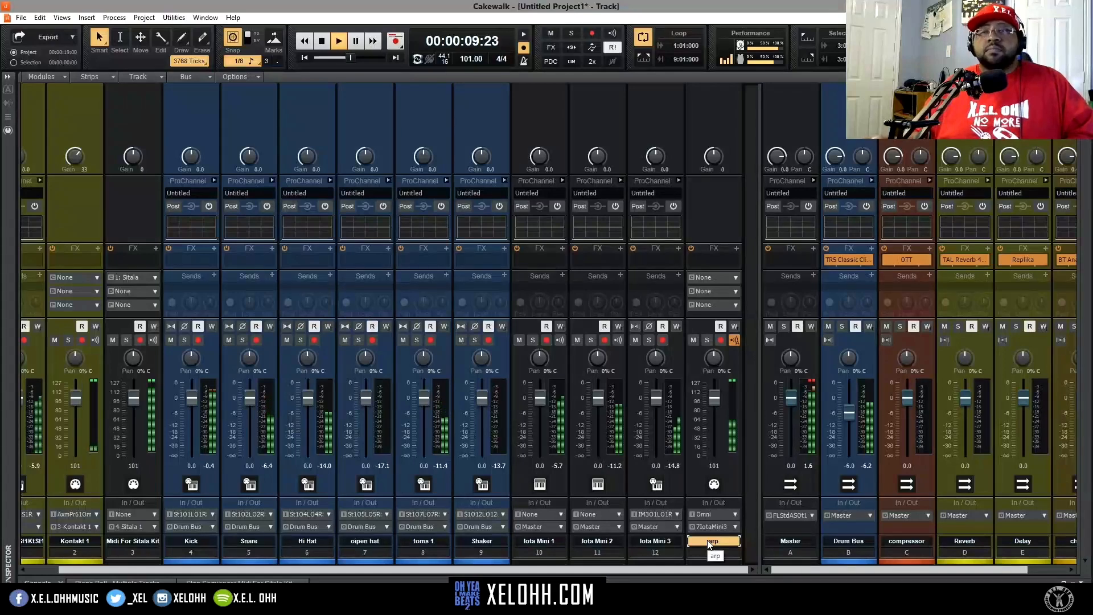
Rename the Iota Mini 3 audio track as Bass.
{"action": "double_click", "coordinate": [662, 541]}
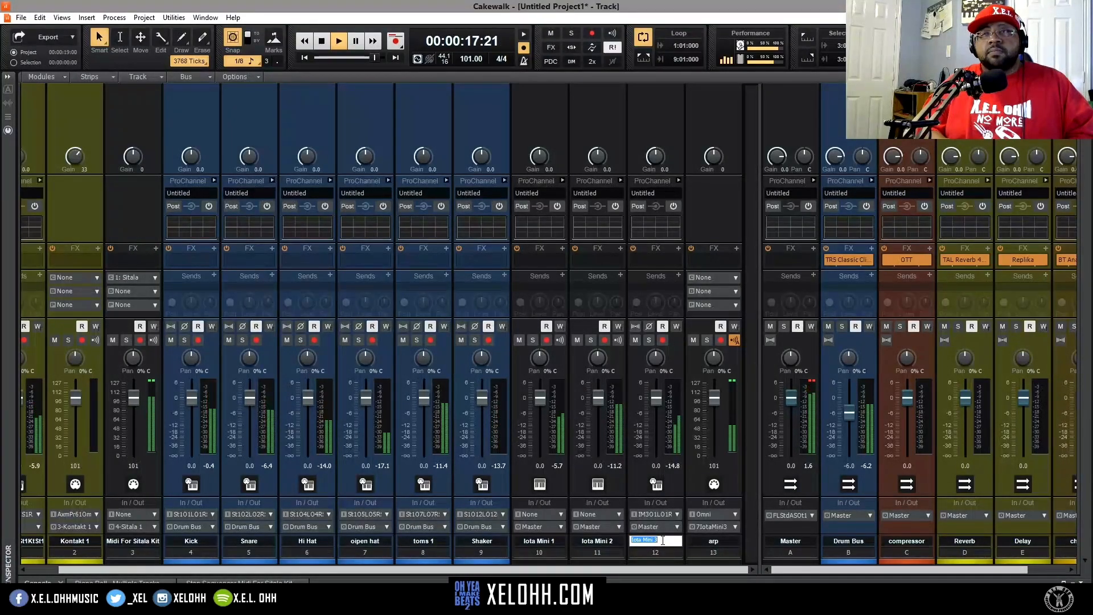
{"action": "type", "text": "Bass"}
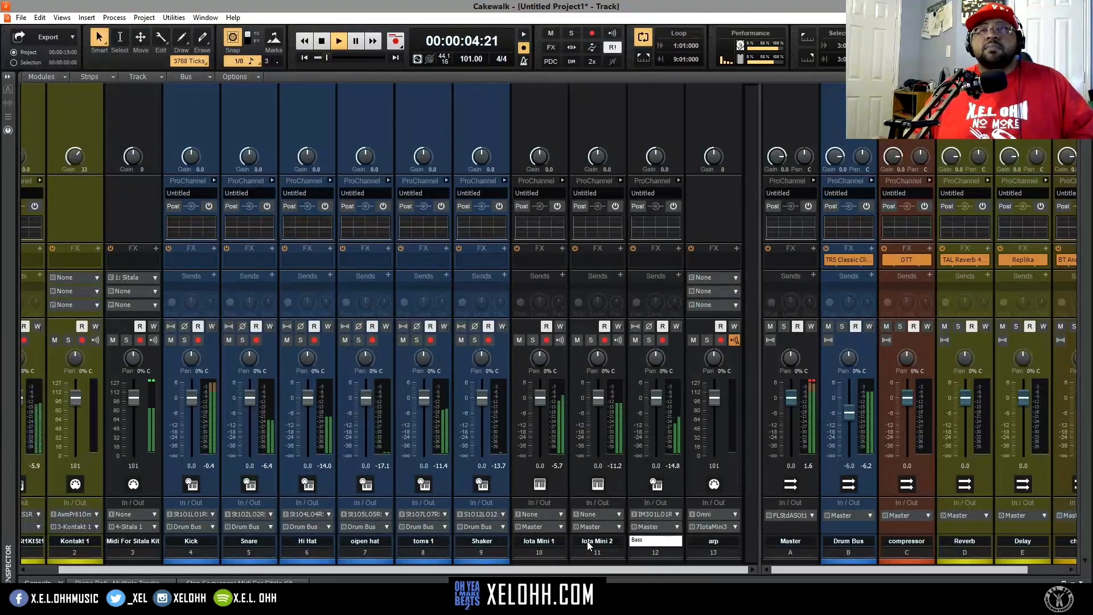
Solo the Iota Mini 2, Bass and arp tracks to identify which sound each one carries.
{"action": "left_click", "coordinate": [591, 339]}
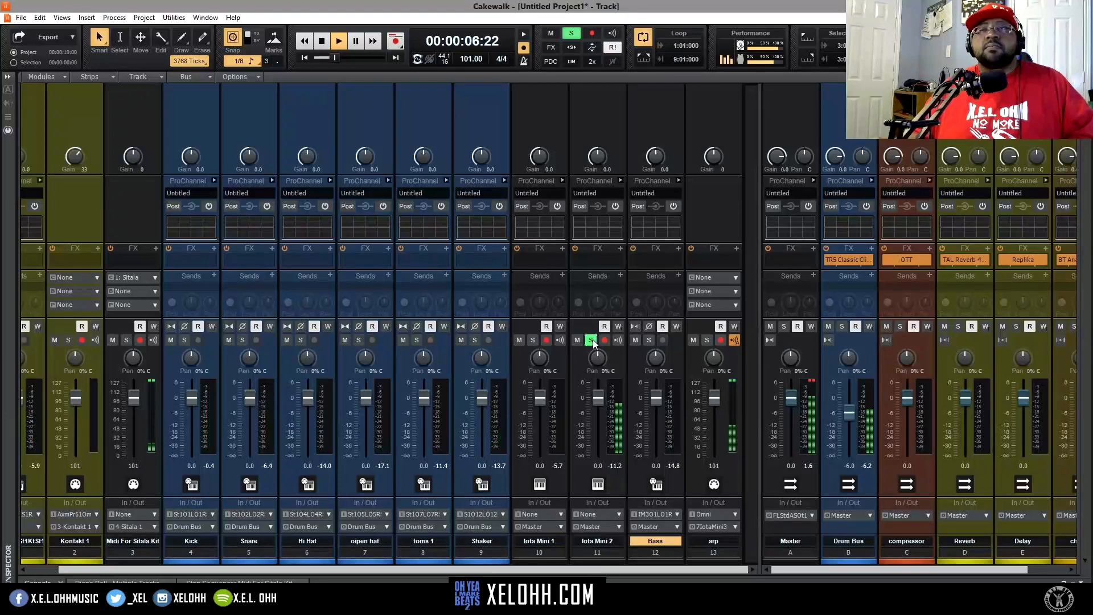
{"action": "left_click", "coordinate": [637, 343]}
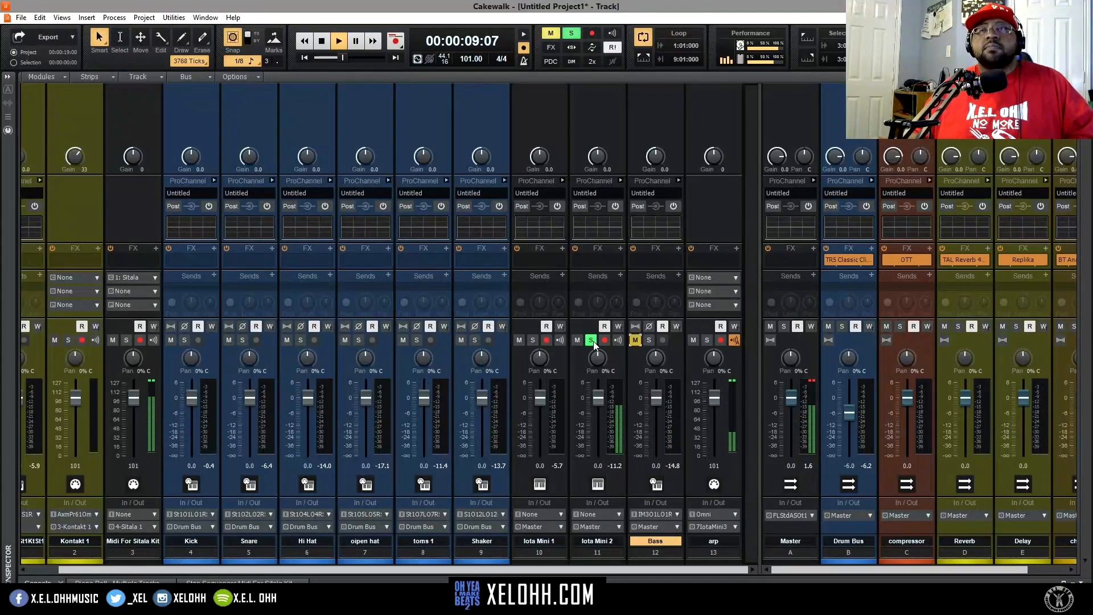
{"action": "left_click", "coordinate": [649, 341]}
{"action": "left_click", "coordinate": [706, 341]}
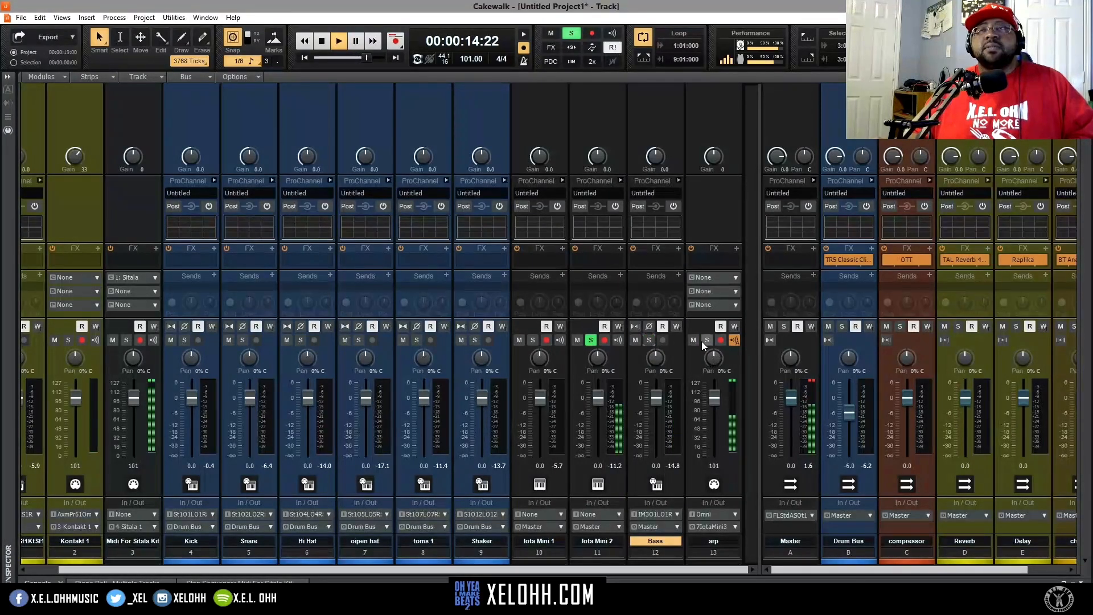
{"action": "left_click", "coordinate": [707, 341]}
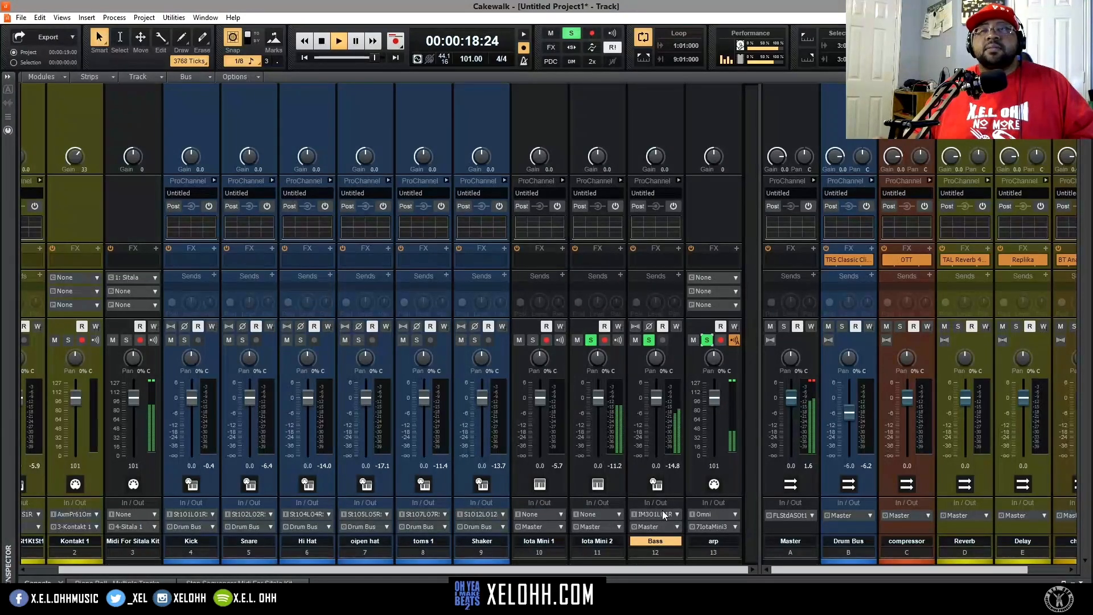
Rename the Bass audio track as arp and hide the arp MIDI track from the console.
{"action": "double_click", "coordinate": [664, 540]}
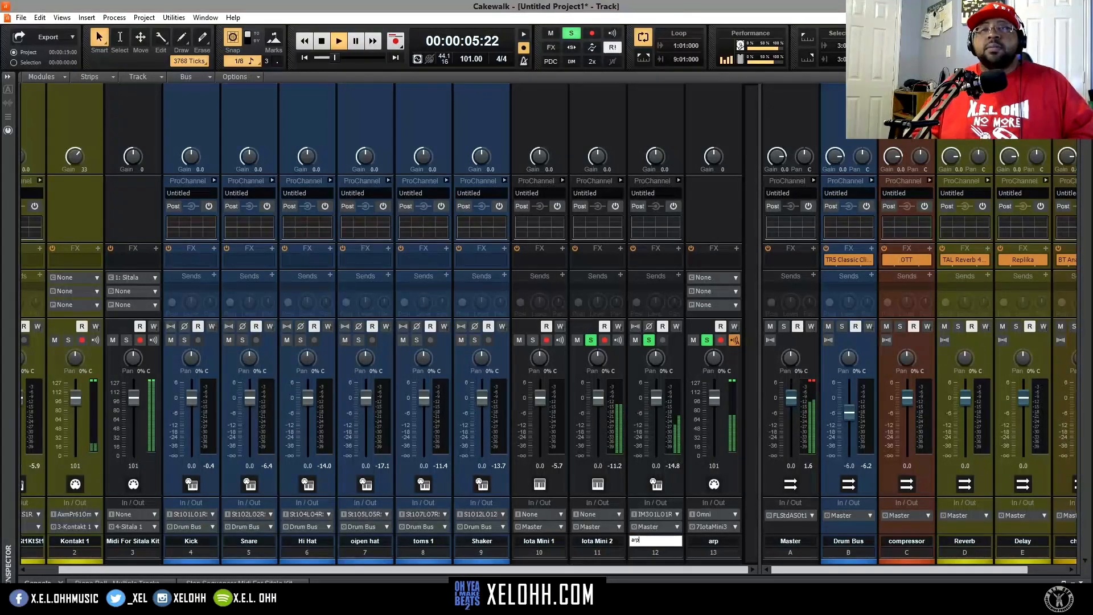
{"action": "key", "text": "Return"}
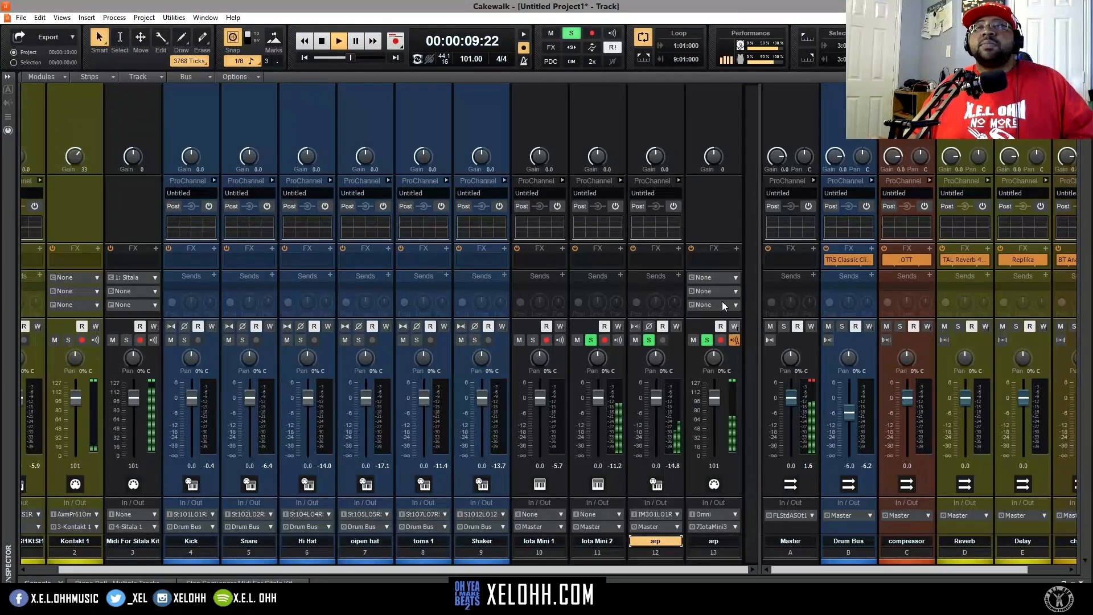
{"action": "right_click", "coordinate": [734, 222]}
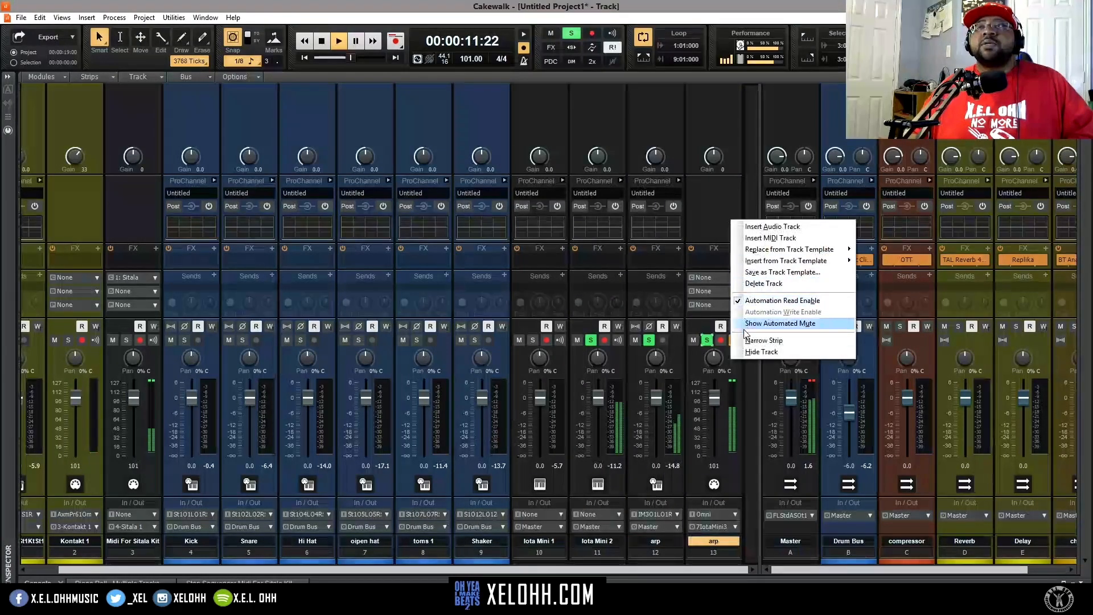
{"action": "left_click", "coordinate": [751, 352]}
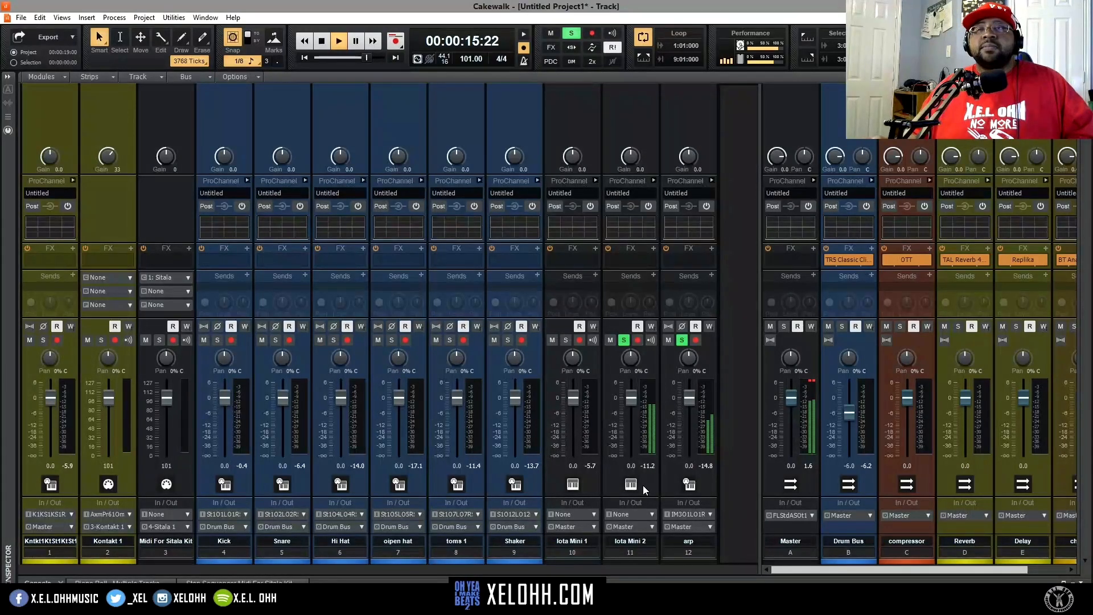
Rename the Iota Mini 2 track as bass, and solo the Iota Mini 1 track and rename it as pad.
{"action": "left_click", "coordinate": [631, 538]}
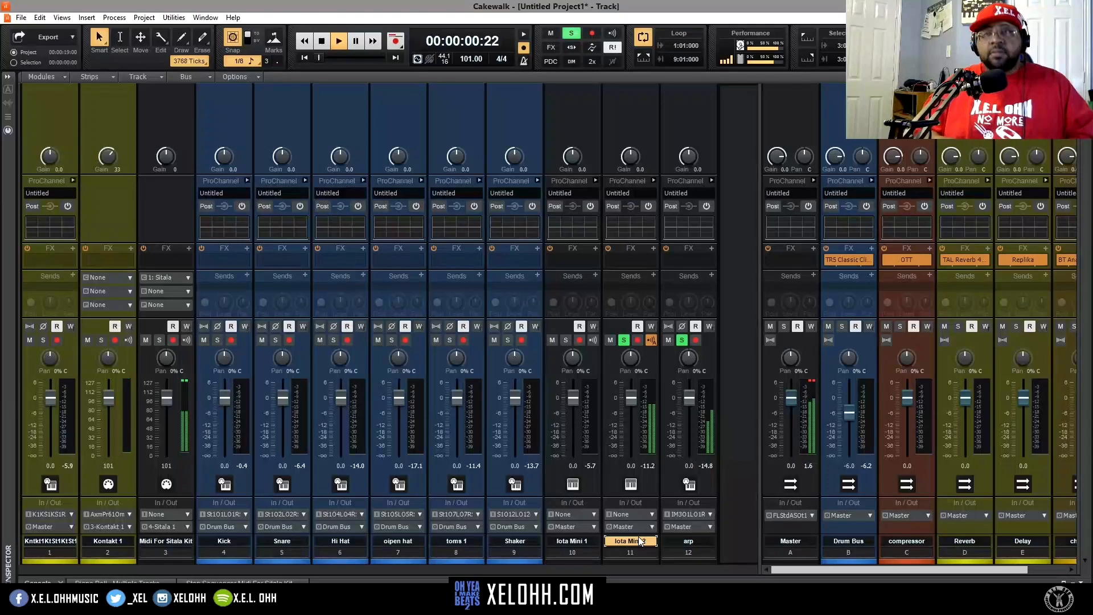
{"action": "double_click", "coordinate": [635, 539]}
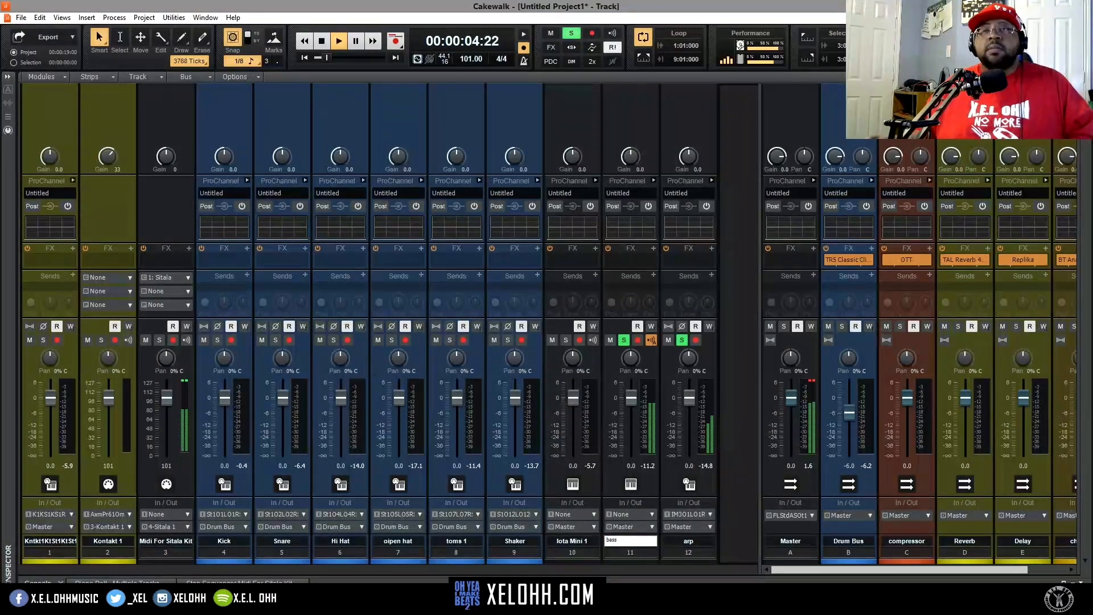
{"action": "left_click", "coordinate": [566, 341]}
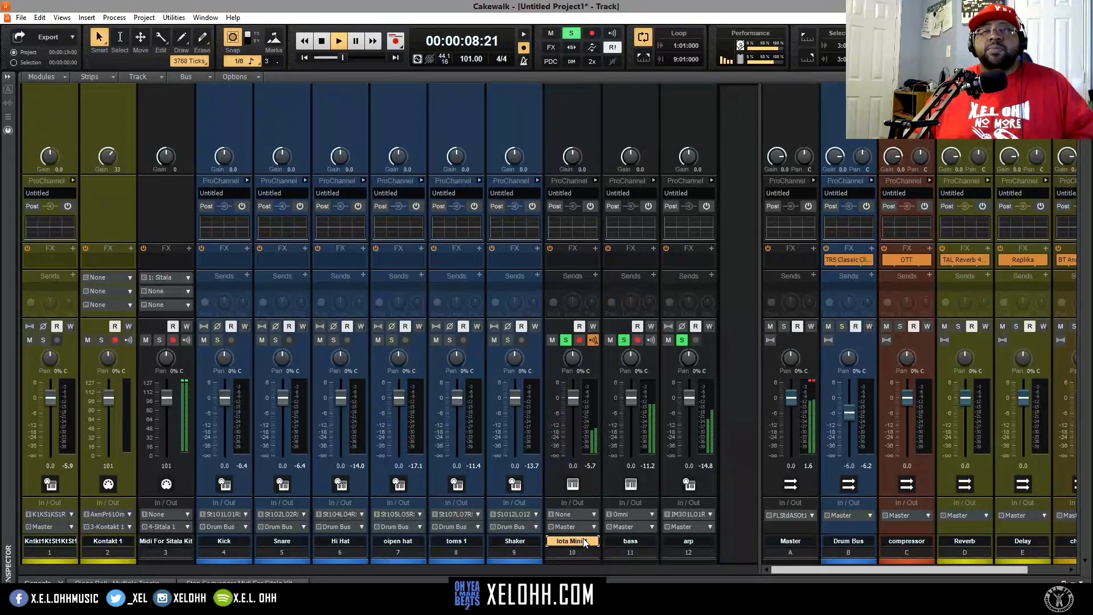
{"action": "double_click", "coordinate": [583, 538]}
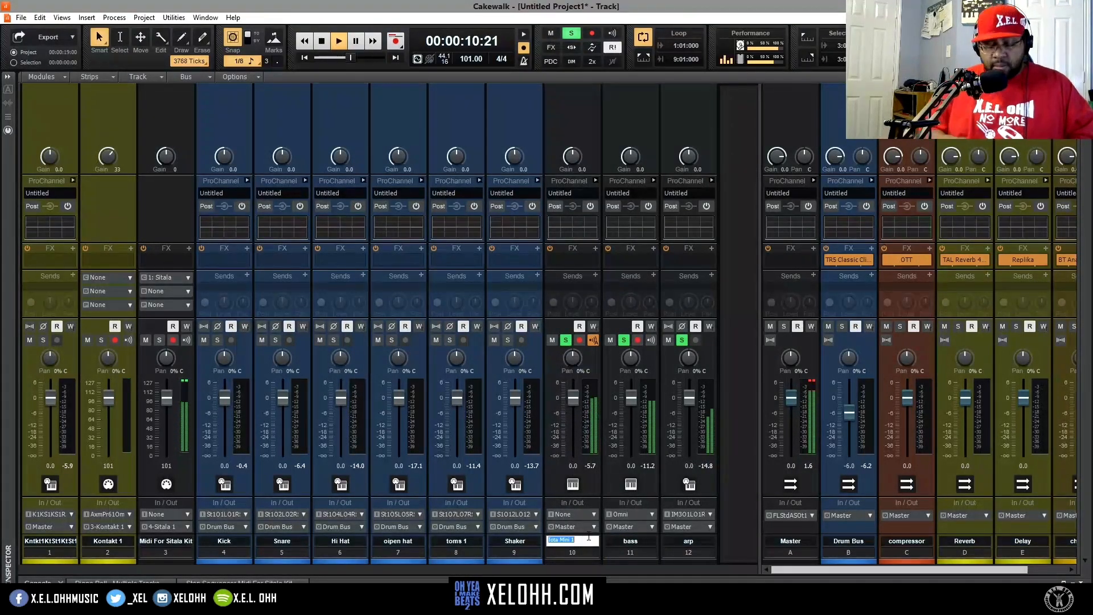
{"action": "key", "text": "Return"}
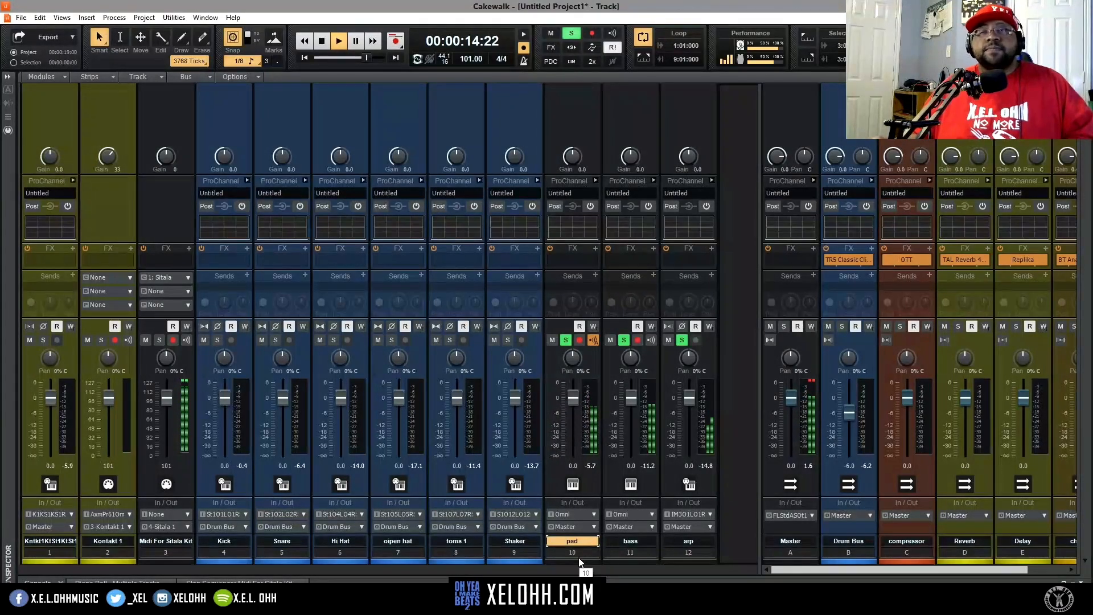
Set the console strip colour of the pad and bass tracks to red.
{"action": "left_click", "coordinate": [578, 561]}
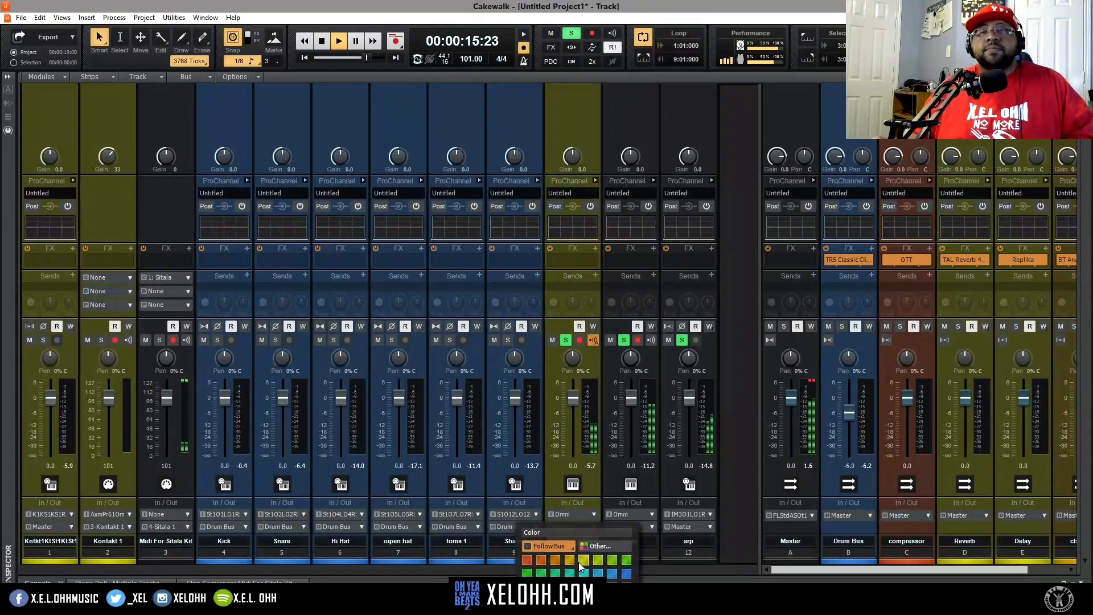
{"action": "left_click", "coordinate": [527, 560]}
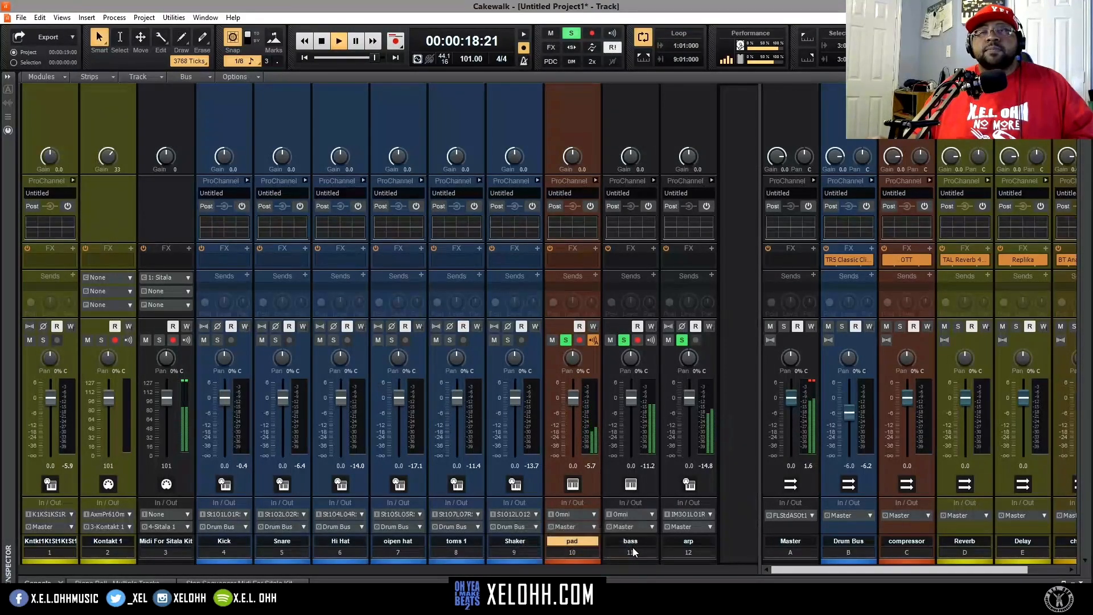
{"action": "left_click", "coordinate": [633, 559]}
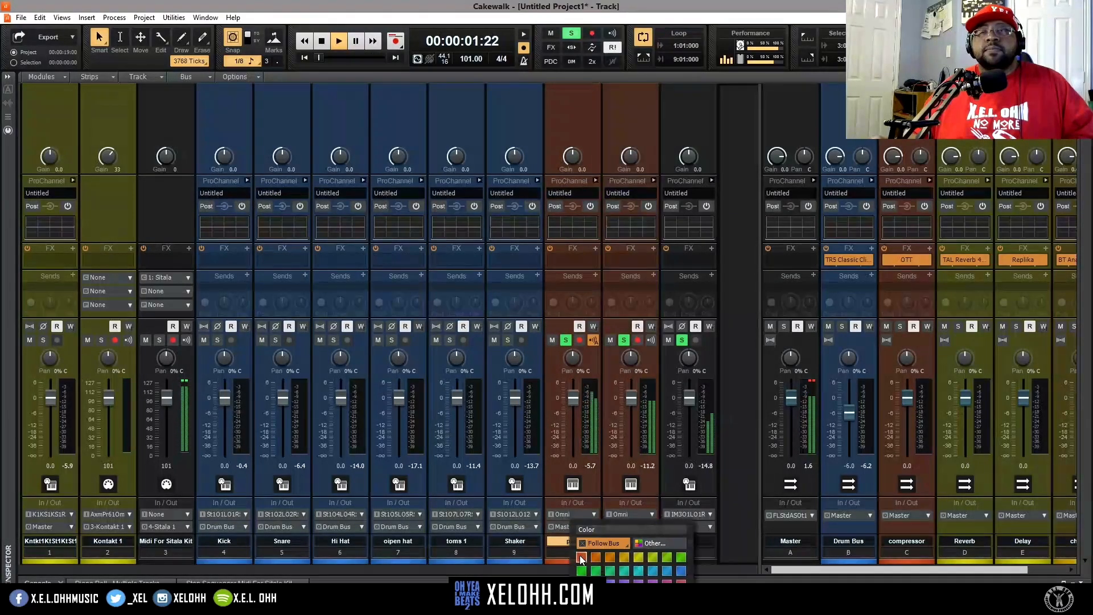
{"action": "left_click", "coordinate": [581, 559]}
Set the pad track's strip colour to yellow and the arp track's to green.
{"action": "left_click", "coordinate": [572, 560]}
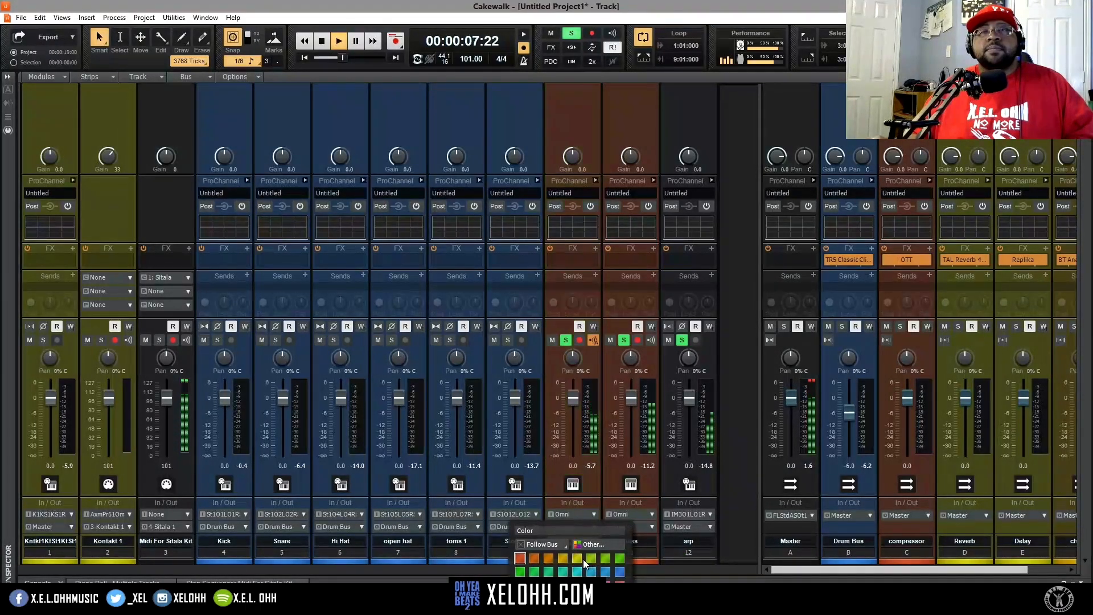
{"action": "left_click", "coordinate": [582, 559]}
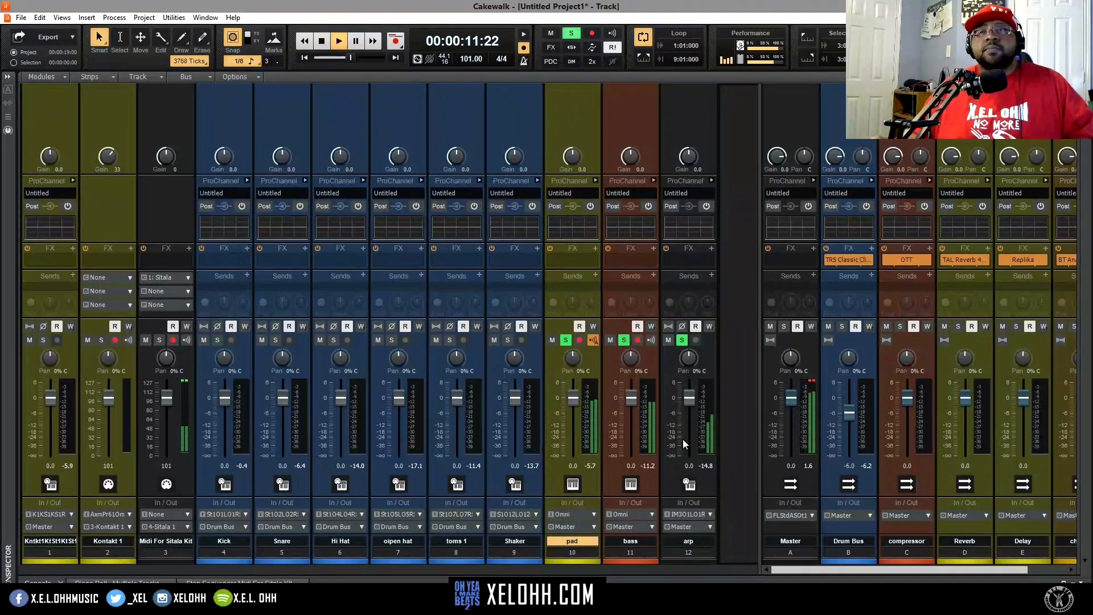
{"action": "left_click", "coordinate": [684, 561]}
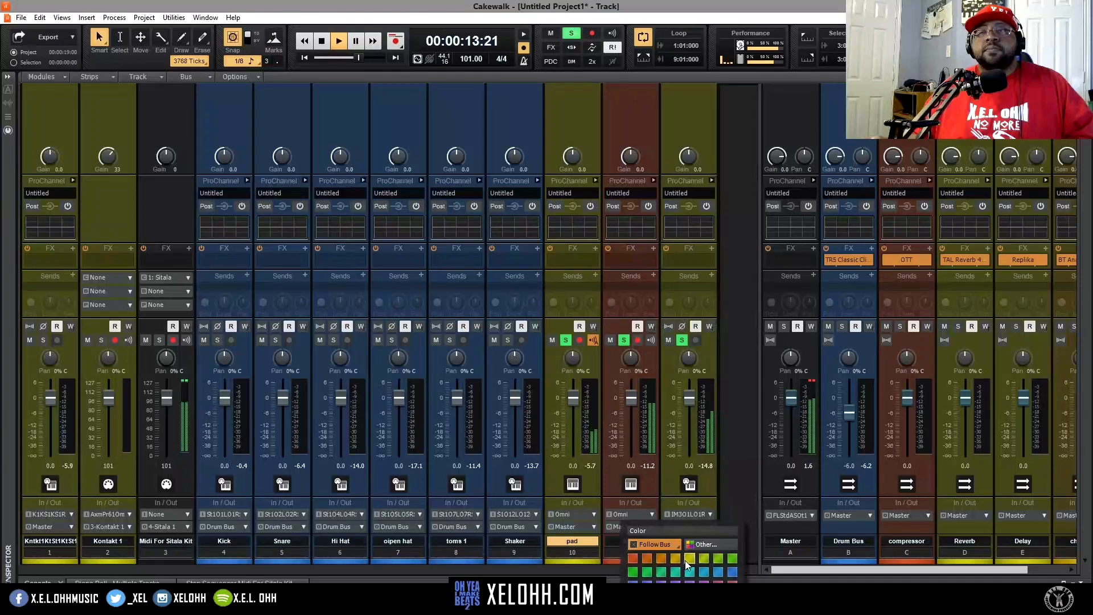
{"action": "left_click", "coordinate": [732, 559]}
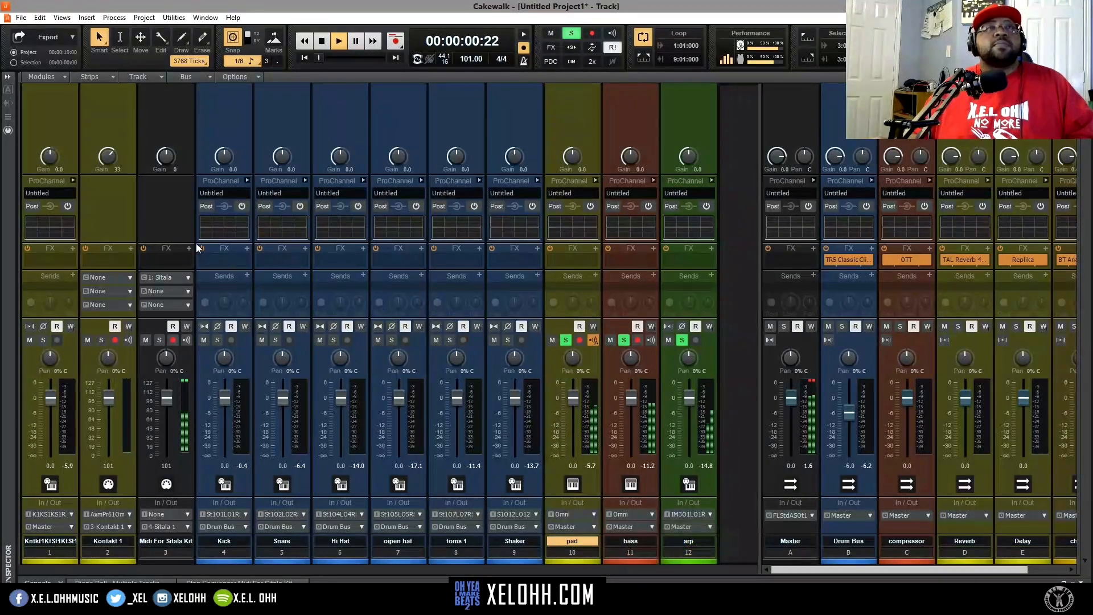
Hide the Midi For Sitala Kit track from the console.
{"action": "right_click", "coordinate": [161, 222]}
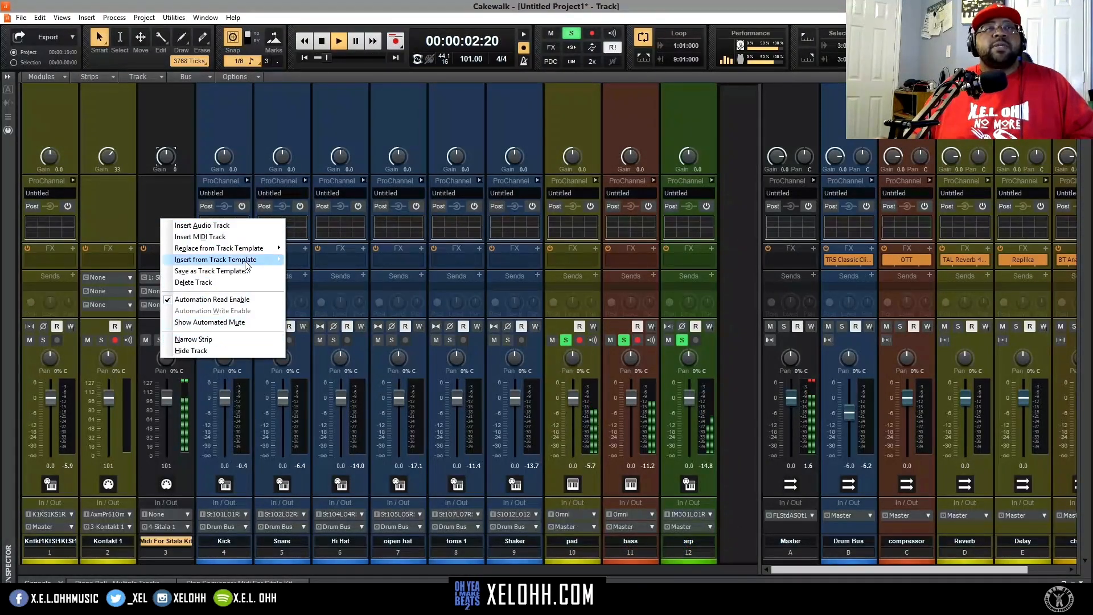
{"action": "left_click", "coordinate": [205, 350]}
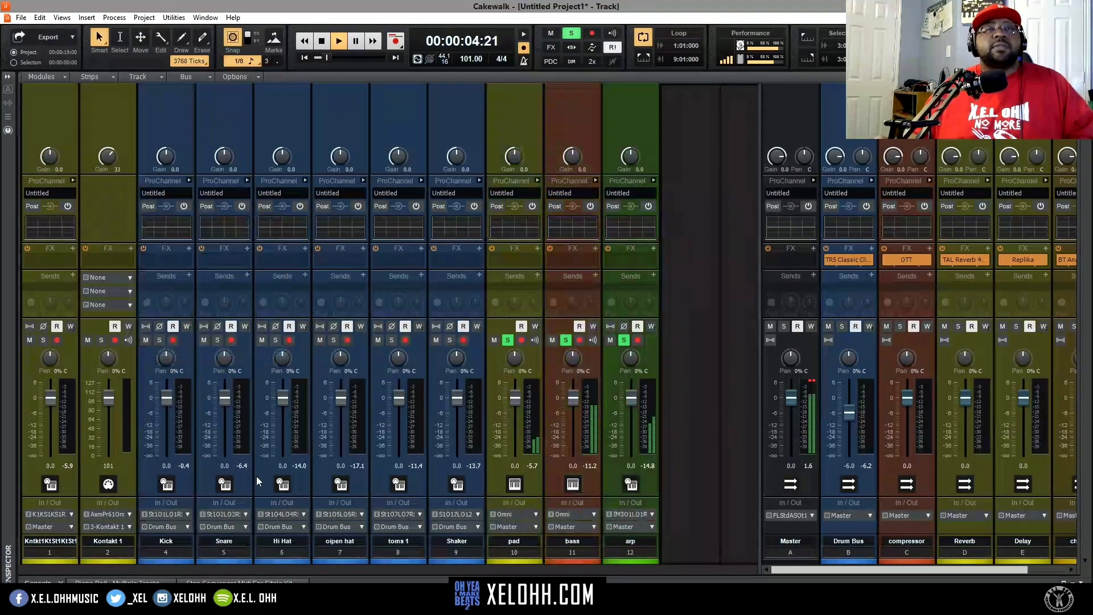
Unsolo the pad, bass and arp tracks and reset the Master bus peak meter to check the full mix.
{"action": "left_click", "coordinate": [506, 340]}
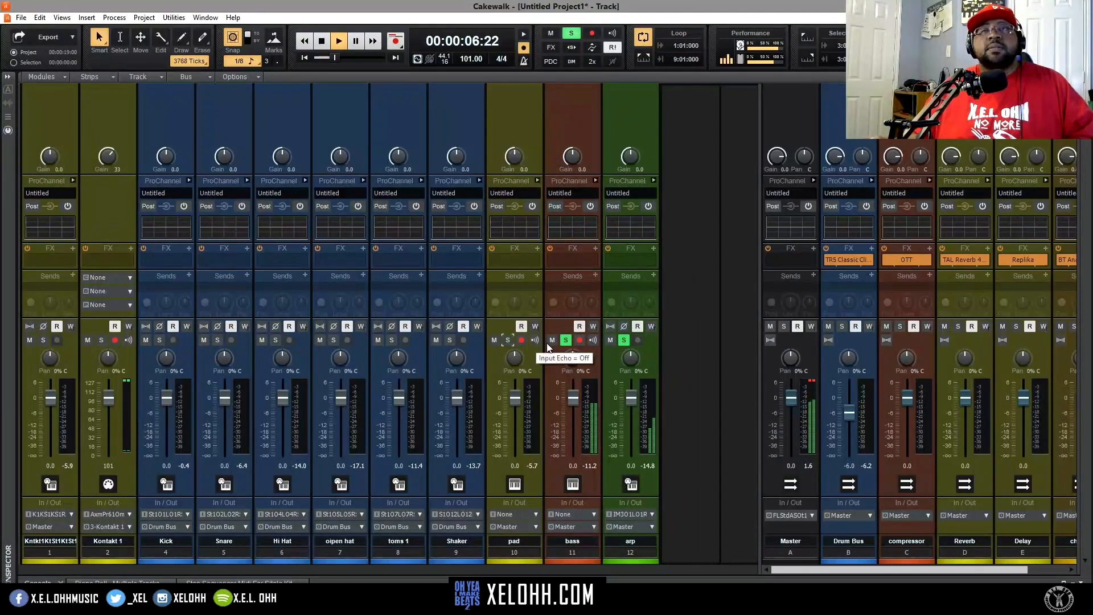
{"action": "left_click", "coordinate": [623, 340]}
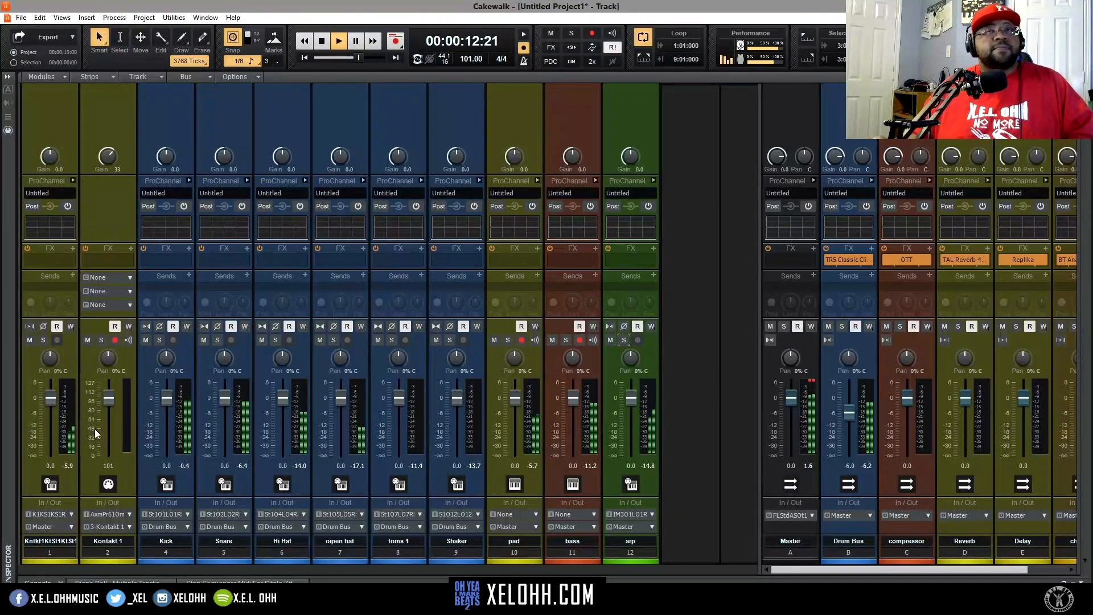
{"action": "left_click", "coordinate": [814, 385]}
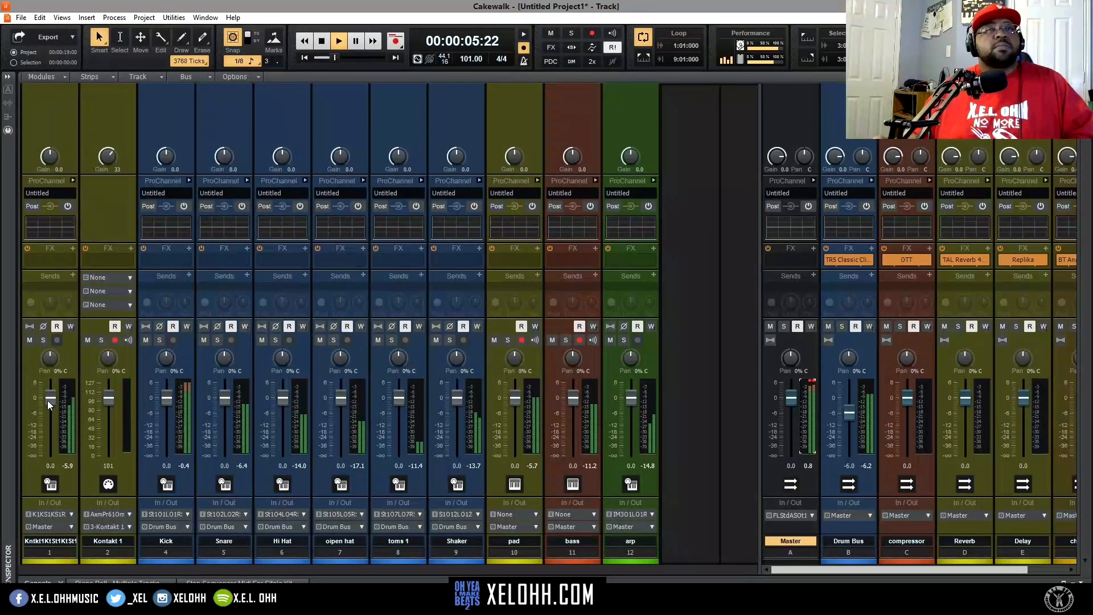
{"action": "mouse_move", "coordinate": [52, 396]}
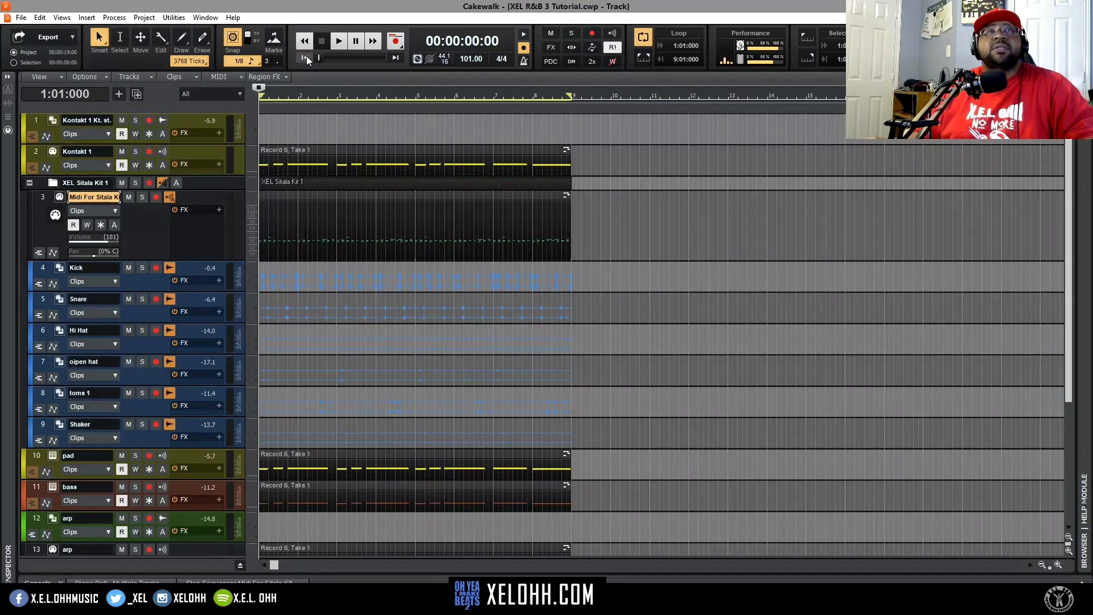
Play the beat with the Console view shown, muting and unmuting the Drum Bus to compare peak levels on the Master bus.
{"action": "left_click", "coordinate": [338, 44]}
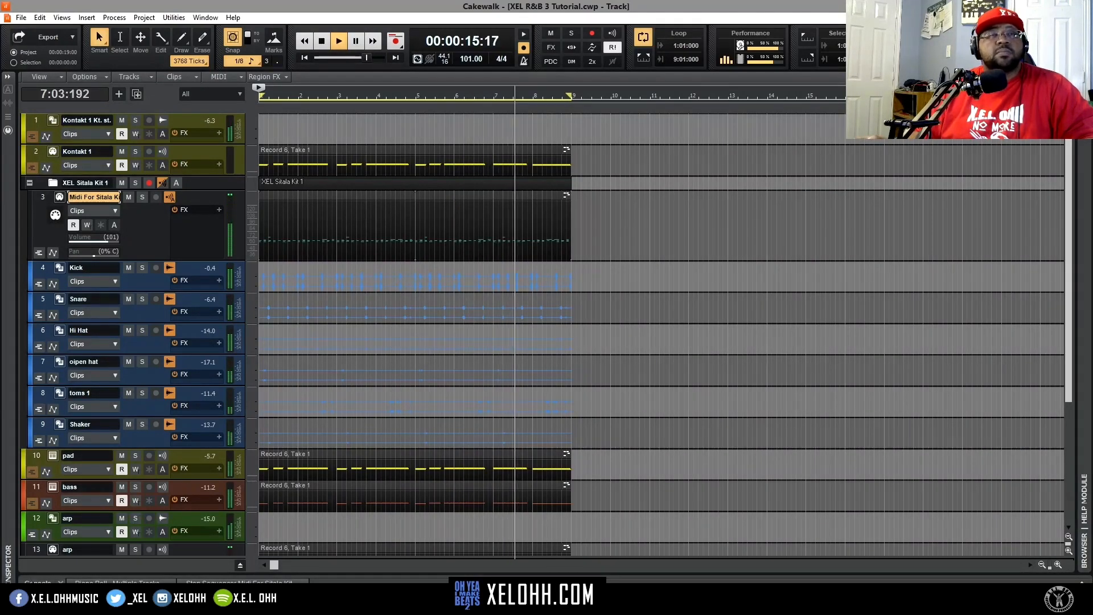
{"action": "key", "text": "d"}
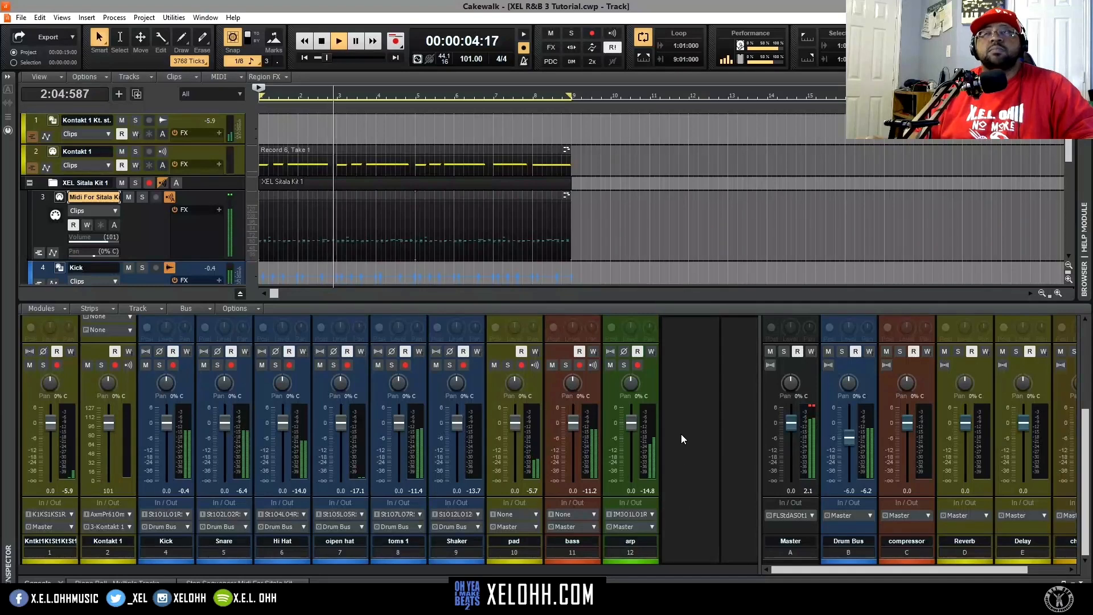
{"action": "left_click", "coordinate": [828, 351]}
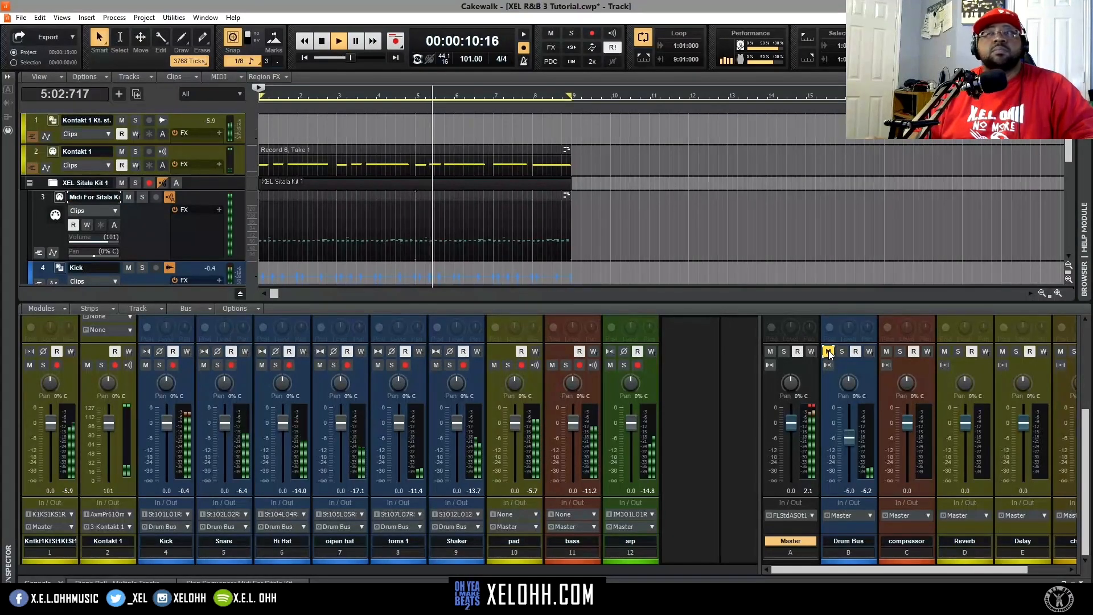
{"action": "left_click", "coordinate": [811, 405]}
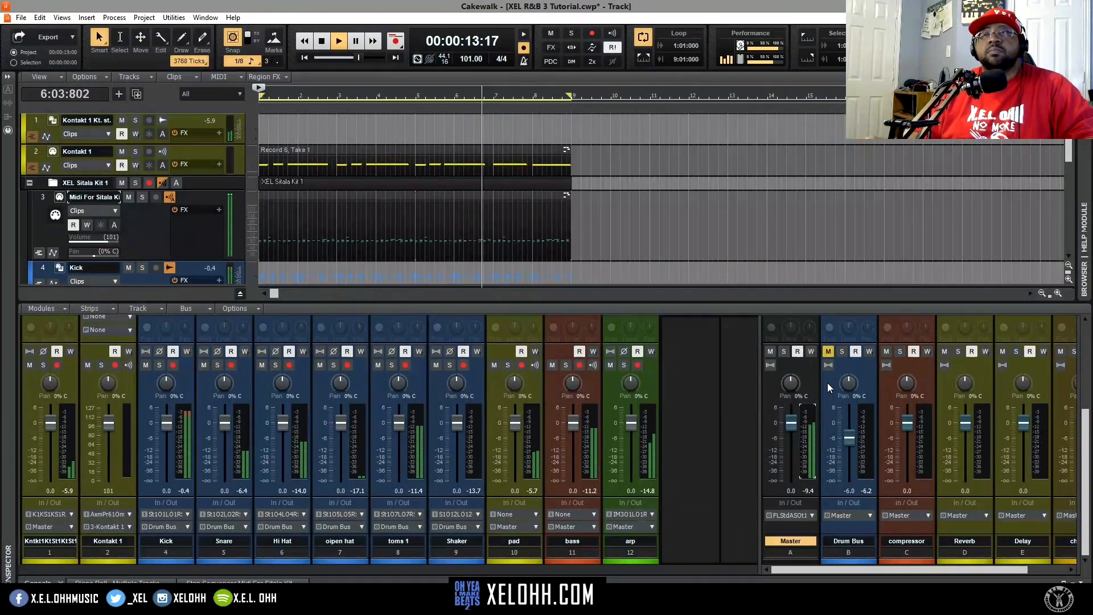
{"action": "left_click", "coordinate": [828, 352]}
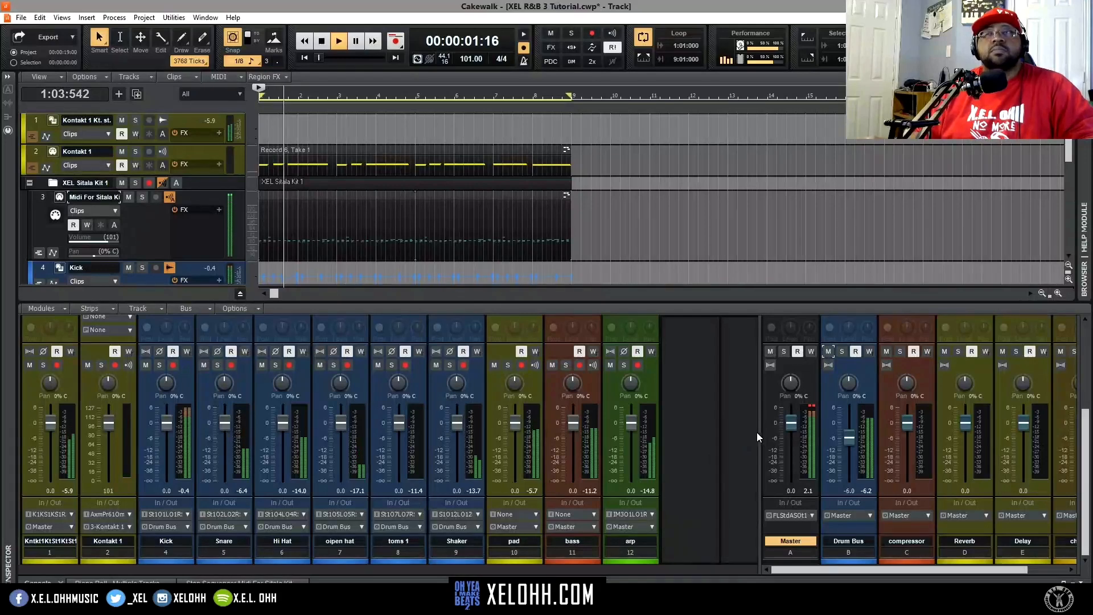
{"action": "left_click", "coordinate": [811, 404]}
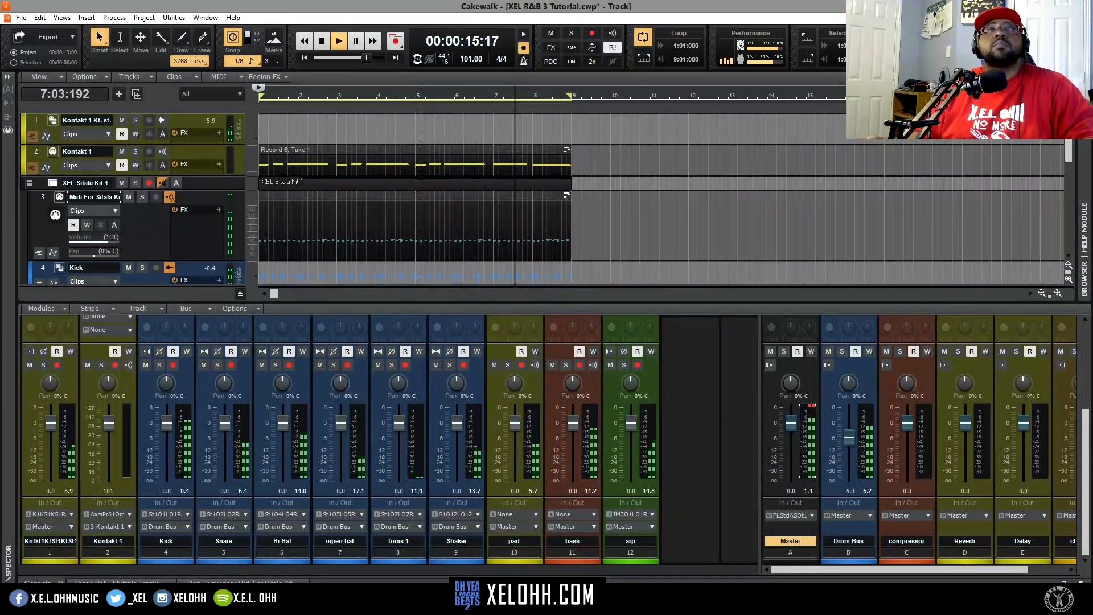
{"action": "left_click", "coordinate": [323, 42]}
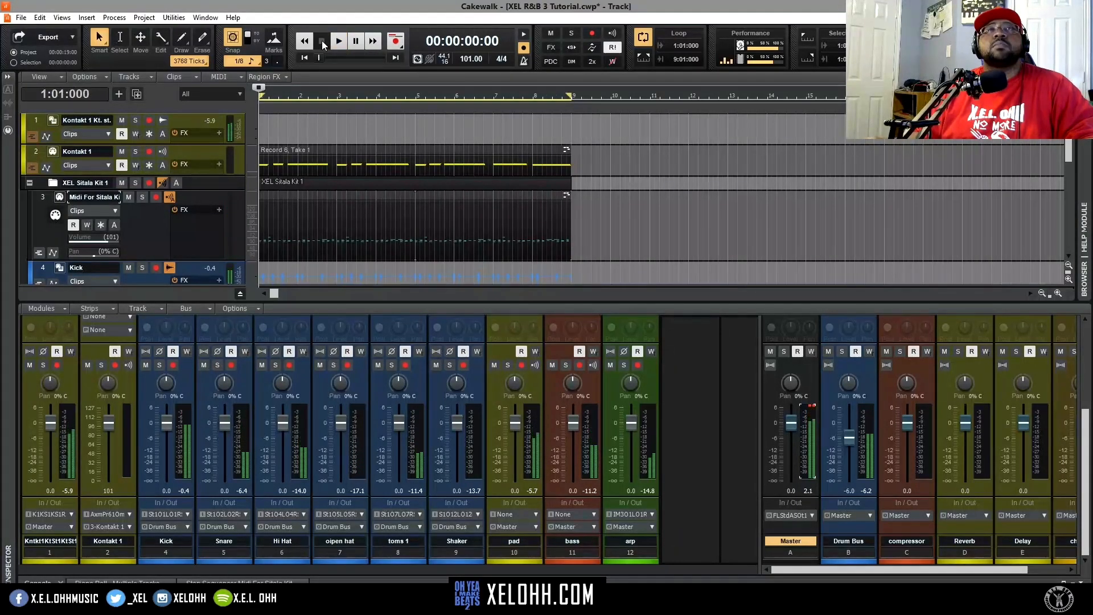